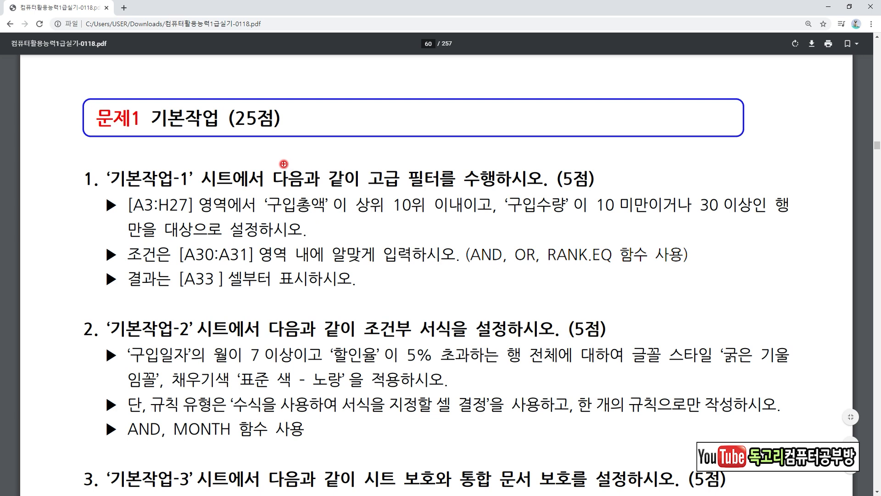
Step: Review the advanced filter task for the 기본작업-1 sheet, covering the source range, conditions, criteria range, allowed functions and output cell
{"action": "left_click_drag", "start_coordinate": [148, 188], "coordinate": [219, 188]}
{"action": "left_click_drag", "start_coordinate": [283, 188], "coordinate": [443, 190]}
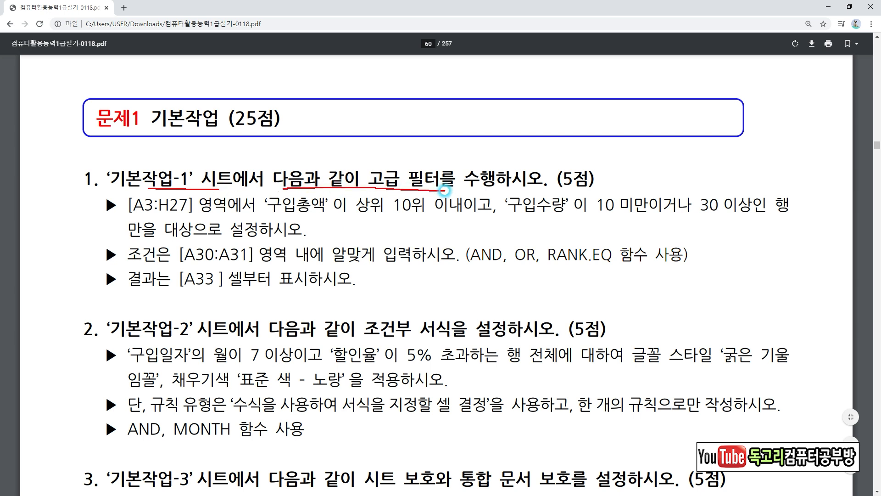
{"action": "left_click_drag", "start_coordinate": [274, 212], "coordinate": [436, 217]}
{"action": "left_click_drag", "start_coordinate": [507, 224], "coordinate": [770, 220]}
{"action": "left_click_drag", "start_coordinate": [137, 237], "coordinate": [241, 239]}
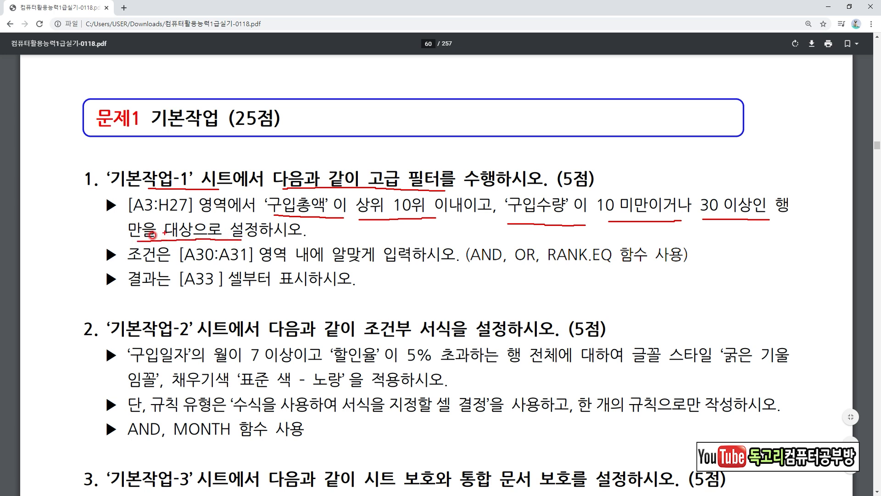
{"action": "left_click_drag", "start_coordinate": [184, 265], "coordinate": [221, 265]}
{"action": "left_click_drag", "start_coordinate": [354, 265], "coordinate": [426, 265]}
{"action": "left_click_drag", "start_coordinate": [147, 296], "coordinate": [211, 296]}
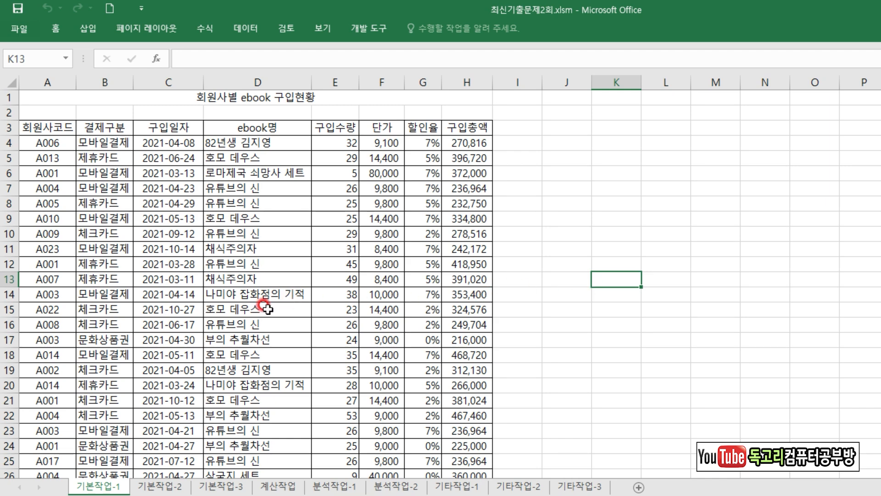
Step: Enter the criteria heading 조건 in cell A30 of the 기본작업-1 sheet
{"action": "scroll", "coordinate": [296, 311], "scroll_direction": "down", "scroll_amount": 4}
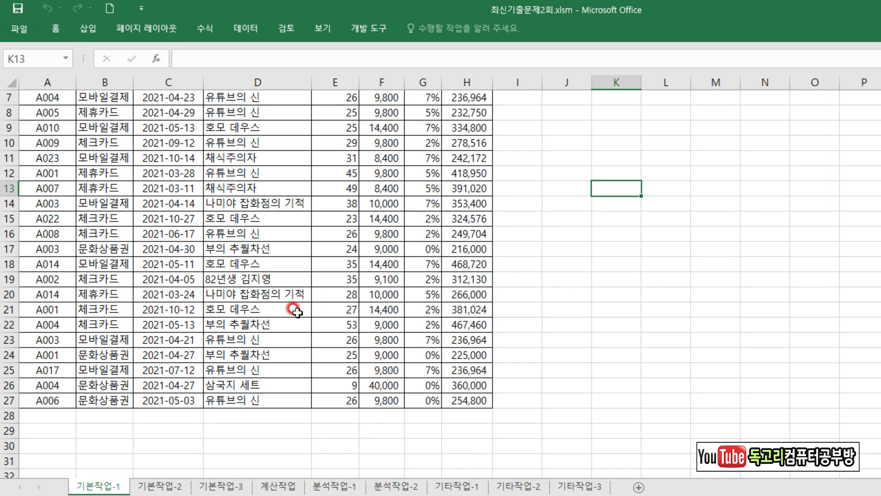
{"action": "scroll", "coordinate": [296, 311], "scroll_direction": "down", "scroll_amount": 2}
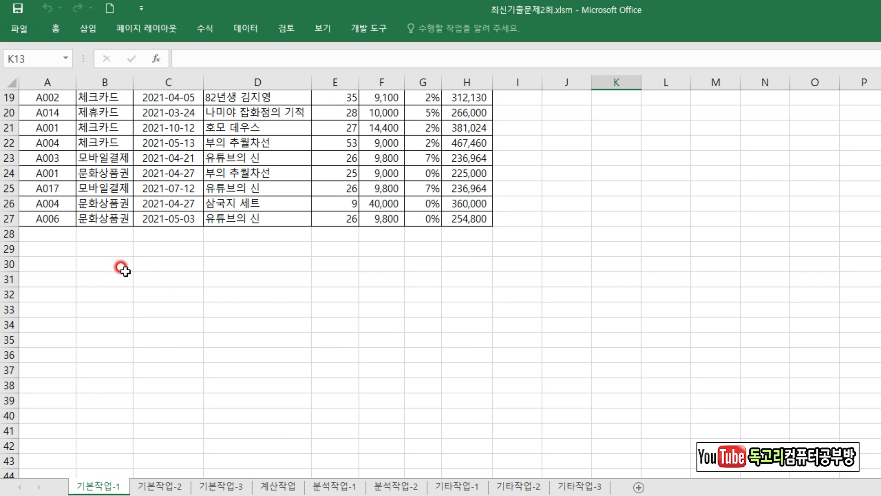
{"action": "left_click", "coordinate": [64, 263]}
{"action": "left_click", "coordinate": [62, 263]}
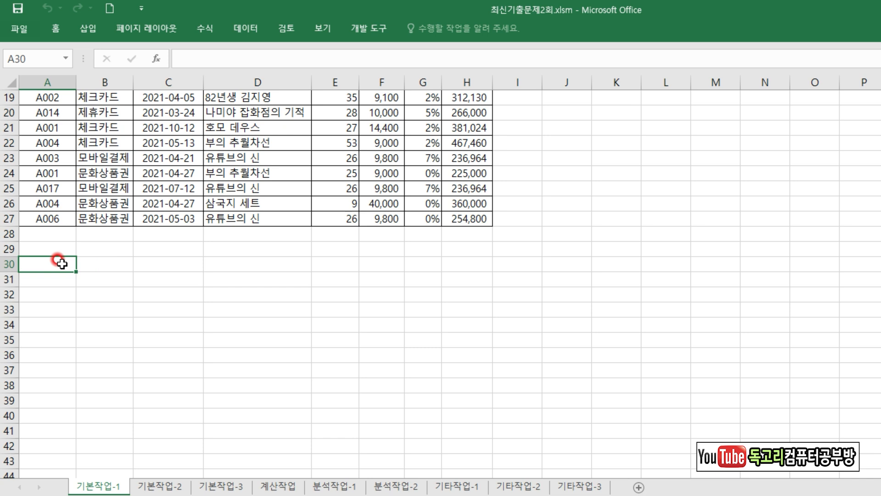
{"action": "type", "text": "조건"}
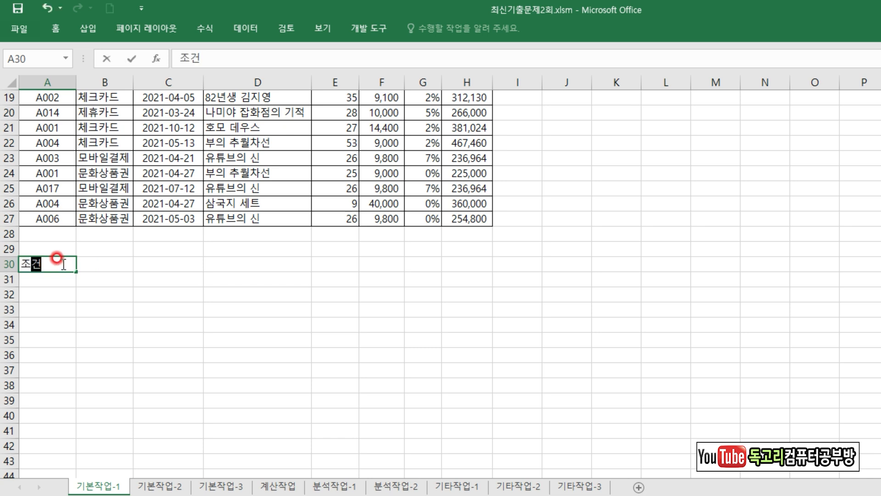
{"action": "key", "text": "Return"}
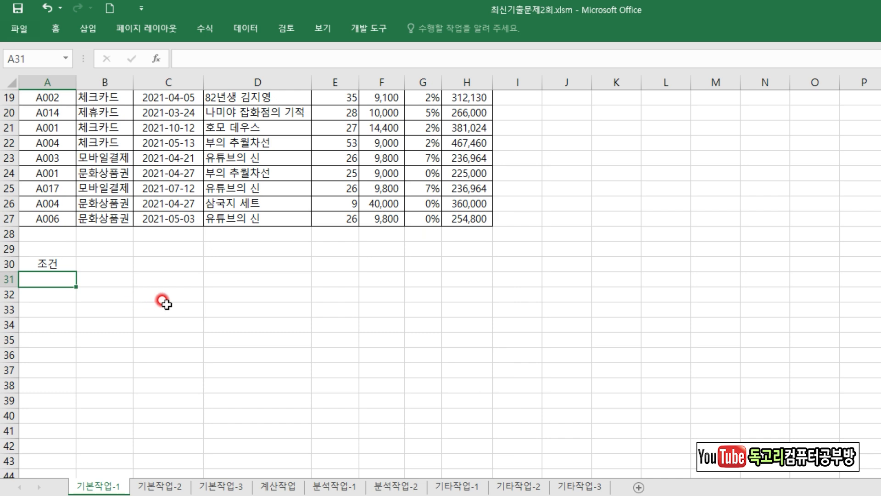
Step: Start a RANK.EQ formula in cell A31 and open its function arguments
{"action": "type", "text": "="}
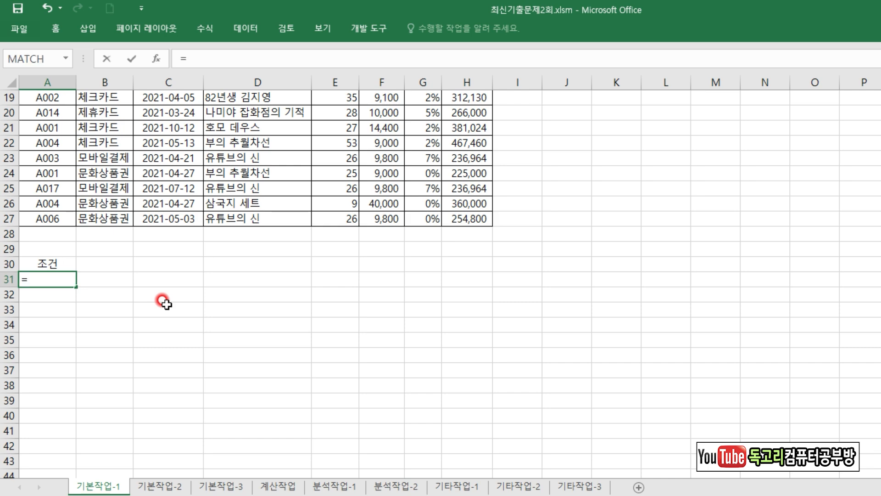
{"action": "type", "text": "RA"}
{"action": "key", "text": "Down"}
{"action": "key", "text": "Down"}
{"action": "key", "text": "Down"}
{"action": "key", "text": "Down"}
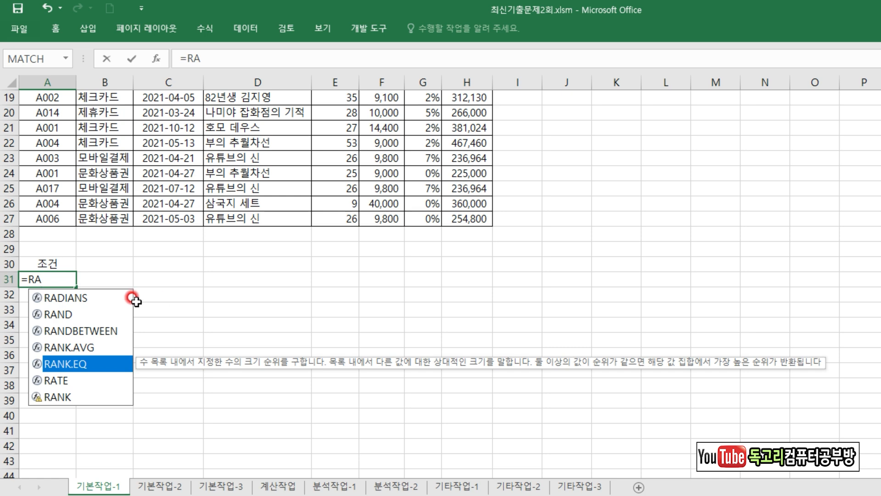
{"action": "key", "text": "Tab"}
{"action": "left_click", "coordinate": [156, 59]}
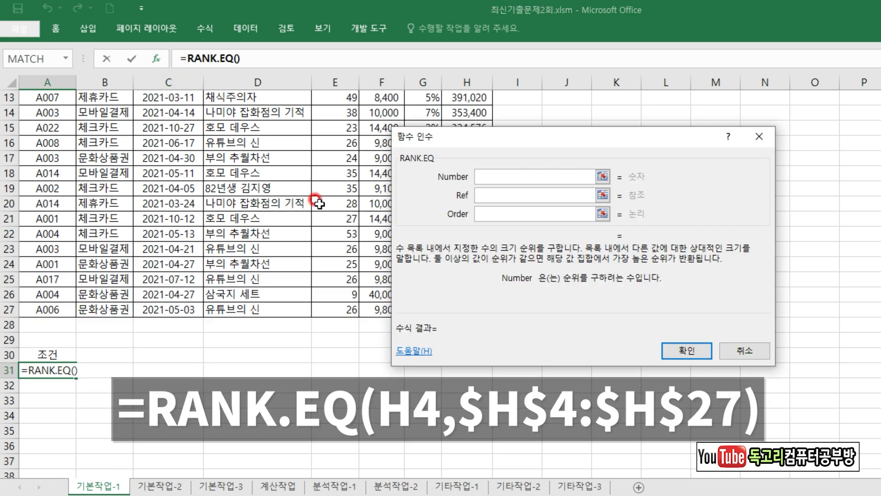
Step: Set RANK.EQ's Number to H4 and Ref to the absolute range $H$4:$H$27, leave Order empty, and confirm the formula
{"action": "left_click_drag", "start_coordinate": [468, 135], "coordinate": [599, 129]}
{"action": "left_click", "coordinate": [473, 142]}
{"action": "left_click", "coordinate": [619, 186]}
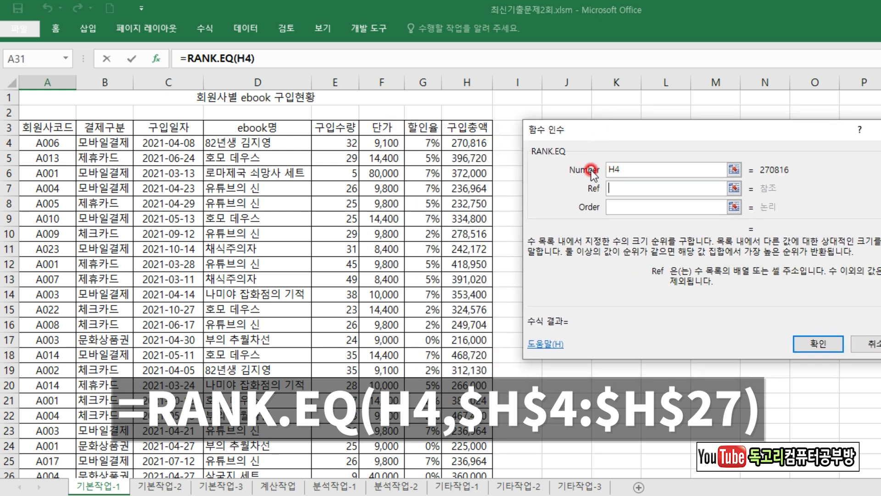
{"action": "left_click_drag", "start_coordinate": [473, 143], "coordinate": [461, 444]}
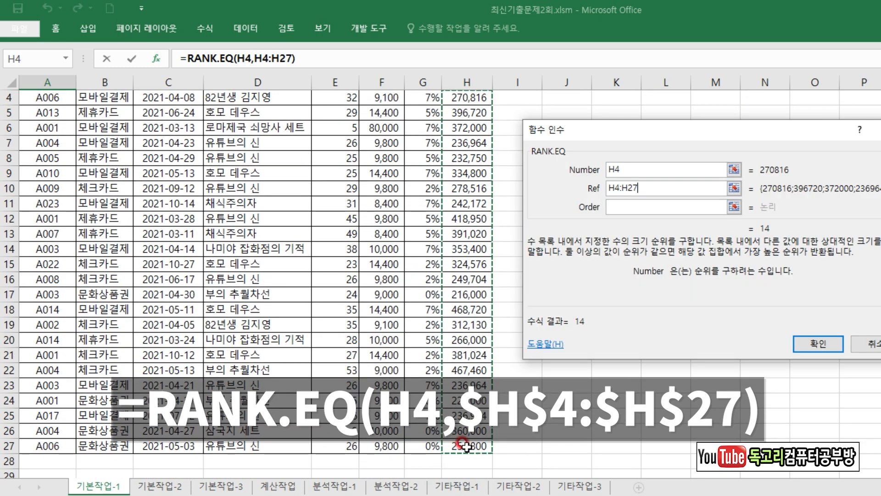
{"action": "key", "text": "F4"}
{"action": "left_click", "coordinate": [612, 206]}
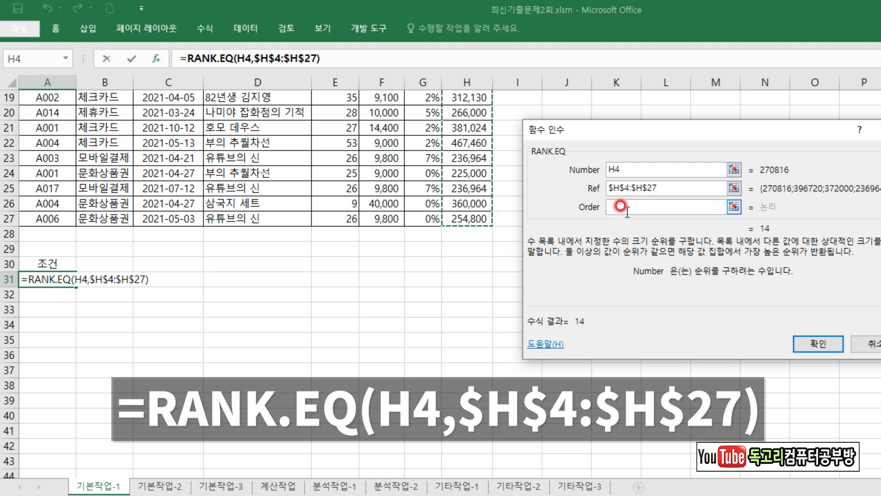
{"action": "left_click", "coordinate": [815, 341]}
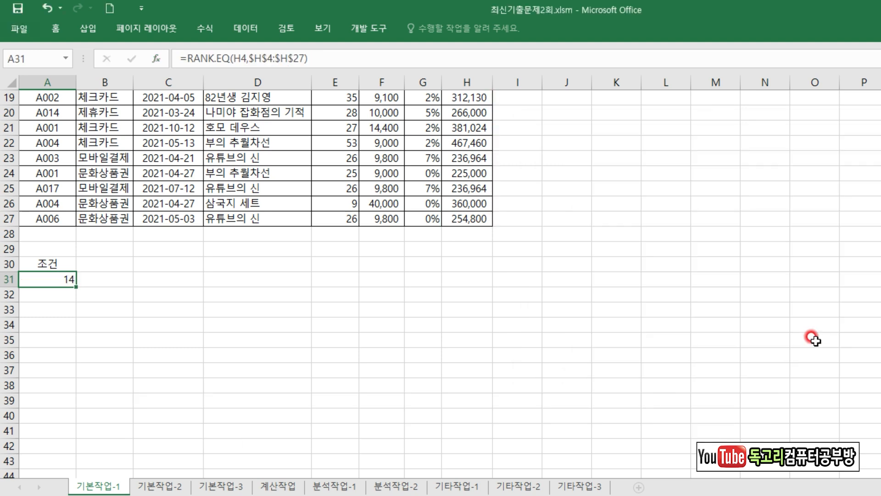
Step: Wrap the RANK.EQ expression in A31 in an AND function, making Logical1 RANK.EQ(H4,$H$4:$H$27)<=10
{"action": "left_click_drag", "start_coordinate": [187, 59], "coordinate": [326, 65]}
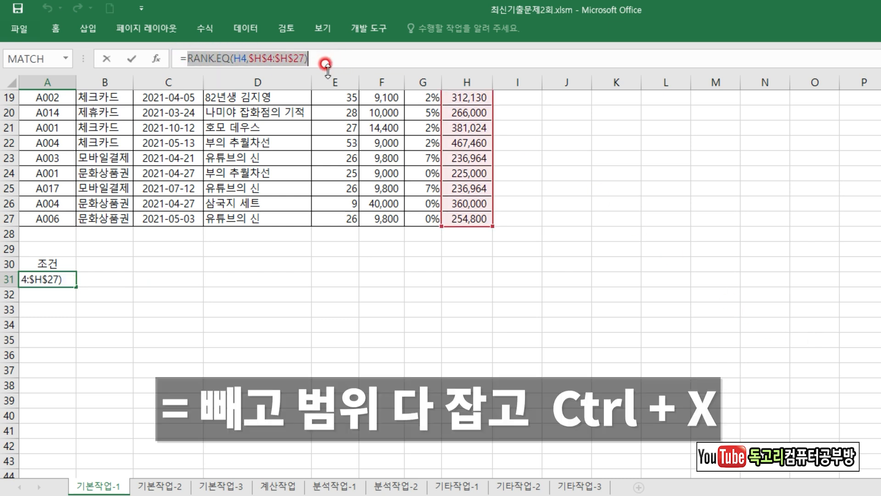
{"action": "key", "text": "ctrl+x"}
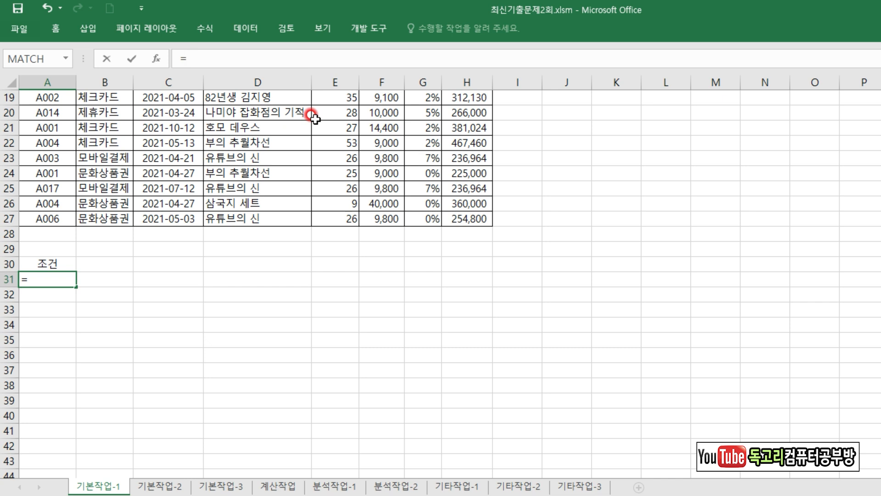
{"action": "type", "text": "AND("}
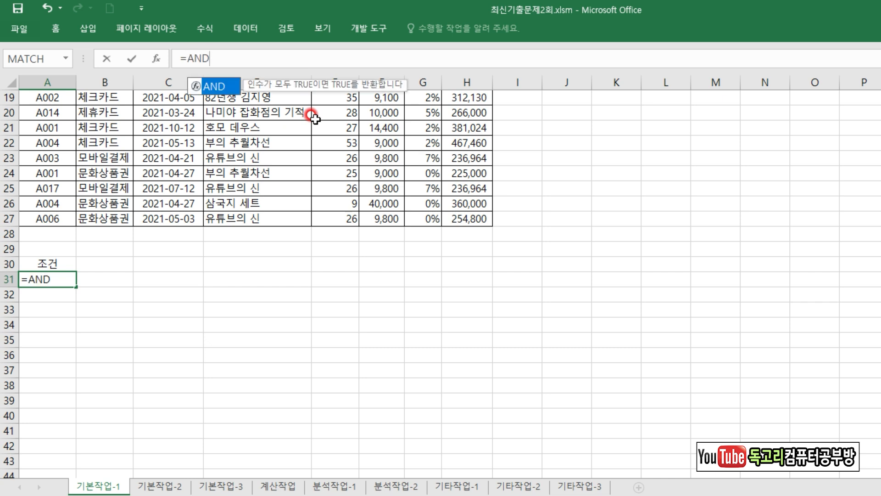
{"action": "left_click", "coordinate": [156, 59]}
{"action": "left_click_drag", "start_coordinate": [637, 143], "coordinate": [388, 219]}
{"action": "left_click", "coordinate": [421, 250]}
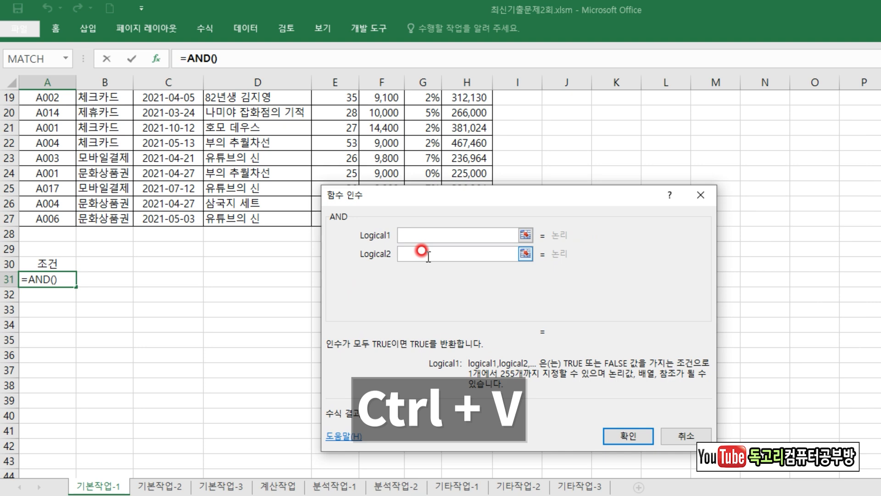
{"action": "key", "text": "ctrl+v"}
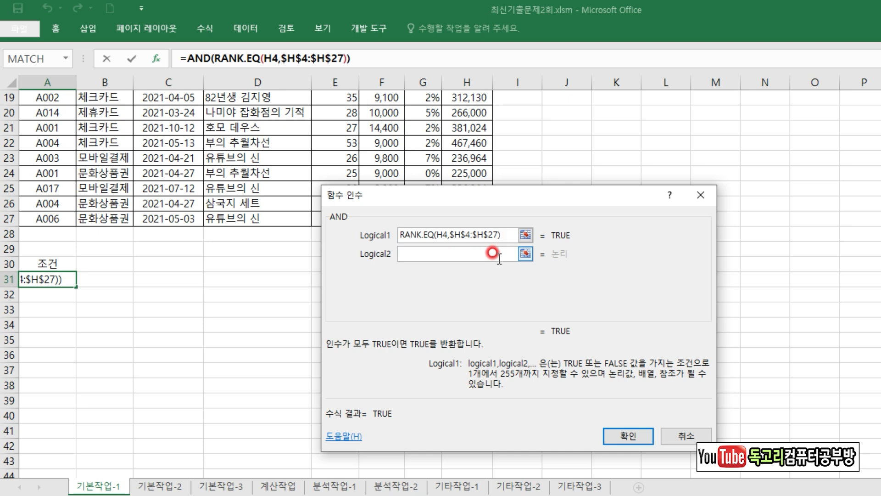
{"action": "type", "text": "<="}
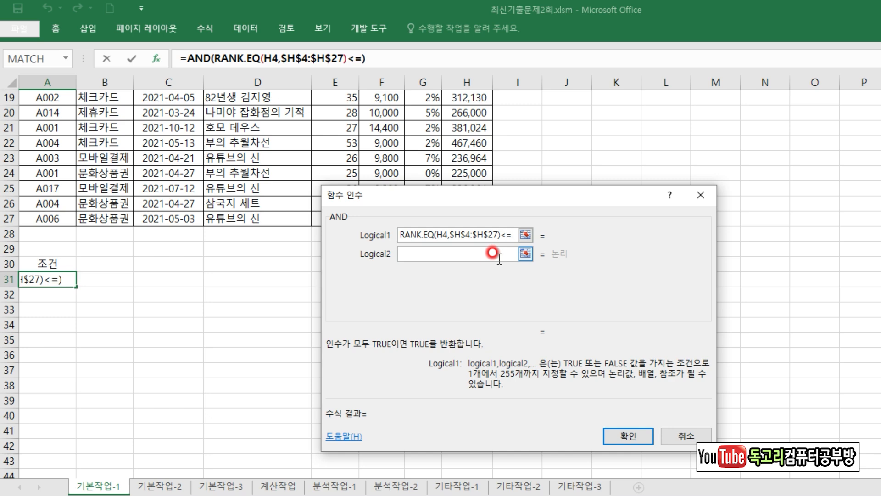
{"action": "type", "text": "10"}
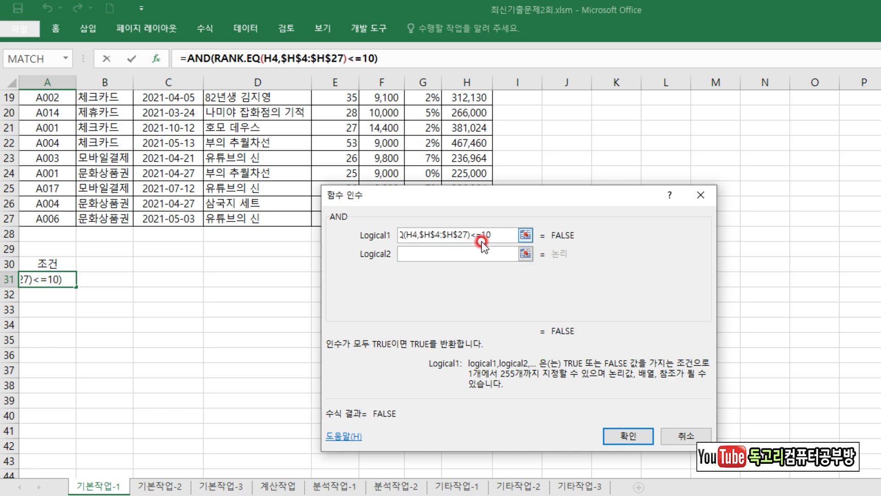
Step: Enter OR(E4<10,E4>=30) as the AND function's Logical2 and confirm the formula in A31
{"action": "left_click", "coordinate": [432, 253]}
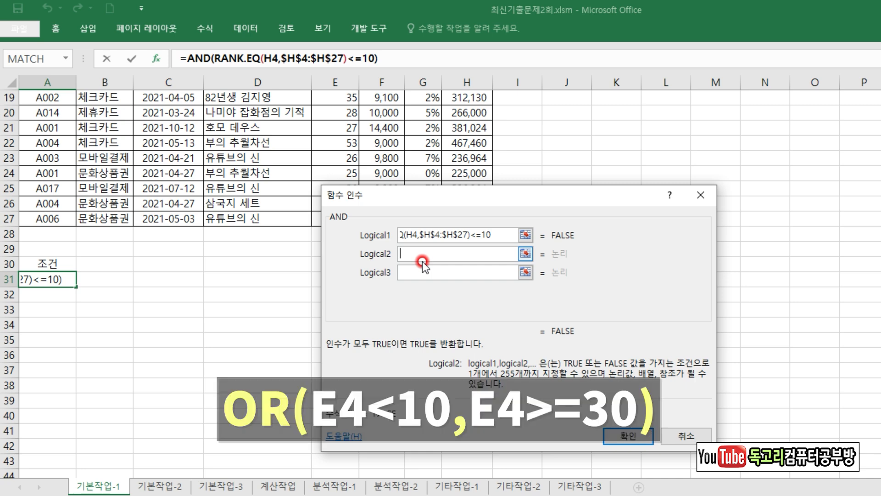
{"action": "type", "text": "OR("}
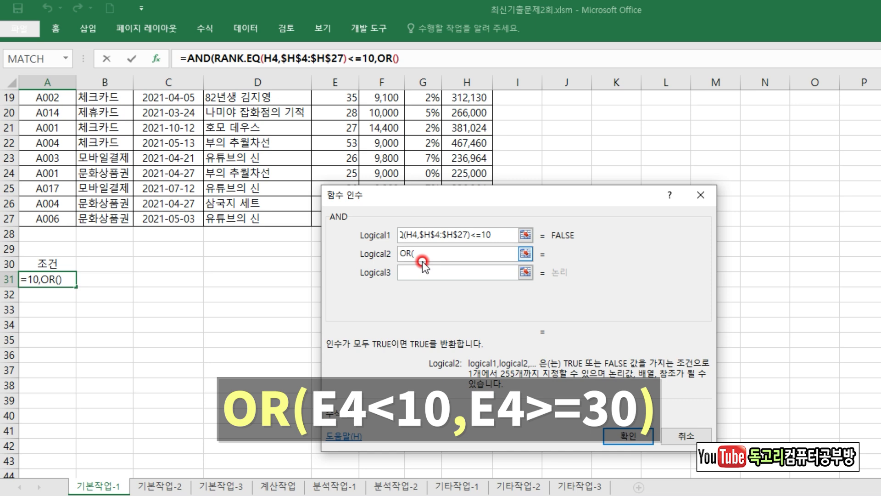
{"action": "scroll", "coordinate": [237, 194], "scroll_direction": "up", "scroll_amount": 6}
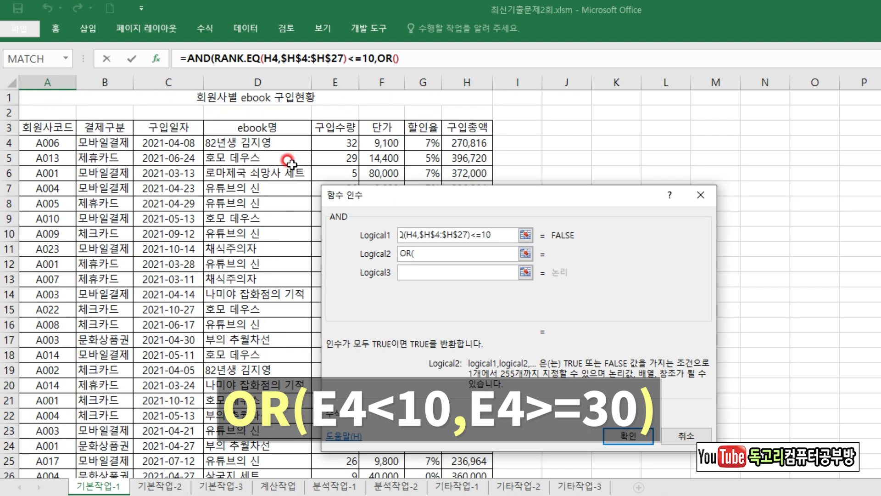
{"action": "left_click", "coordinate": [344, 144]}
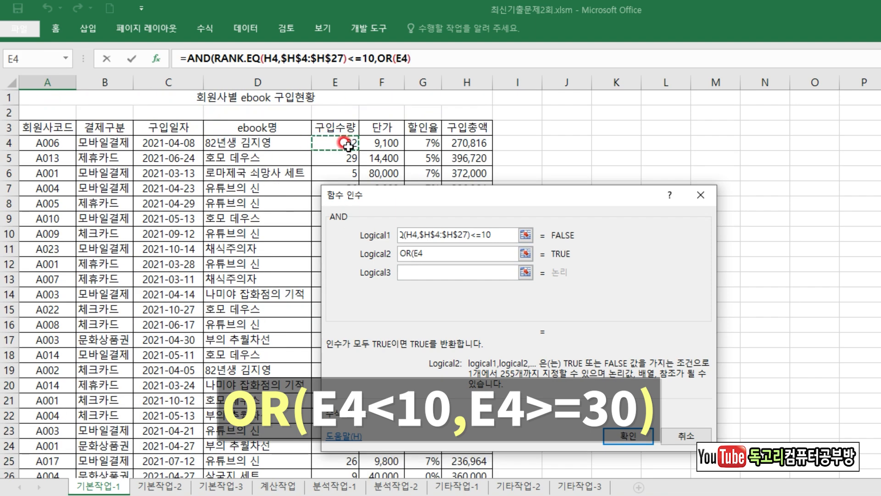
{"action": "type", "text": "<10,"}
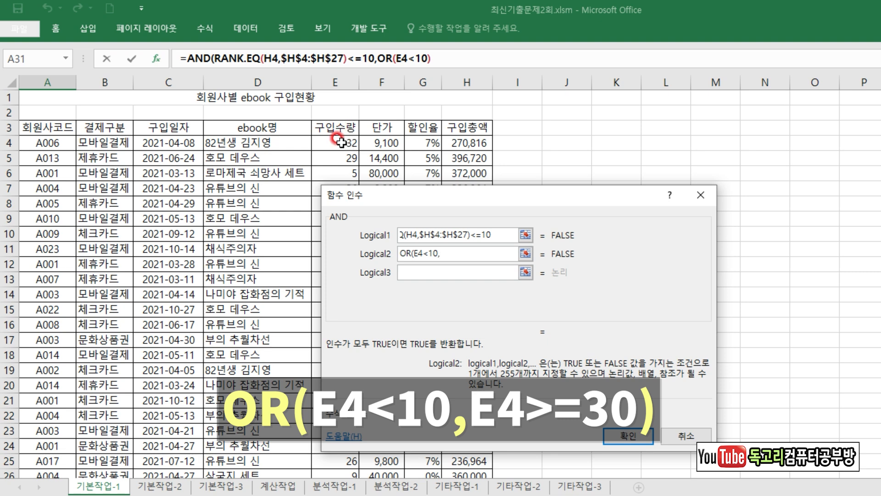
{"action": "left_click", "coordinate": [341, 142]}
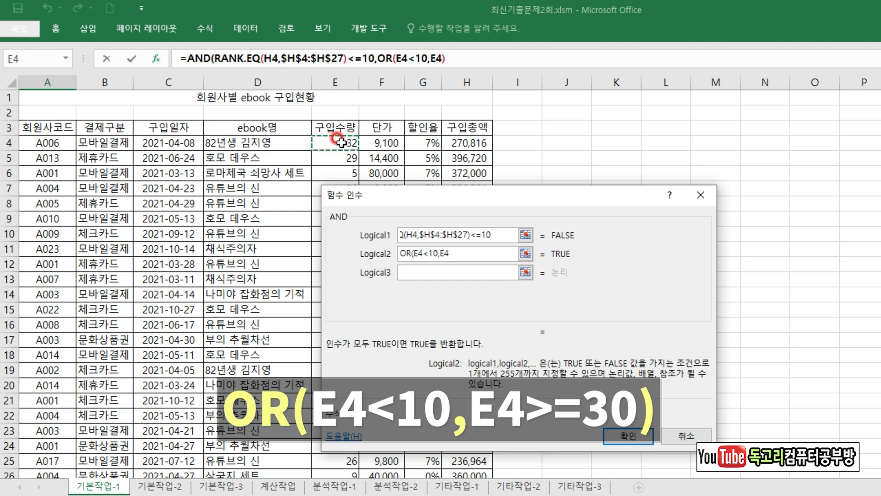
{"action": "type", "text": ">=30"}
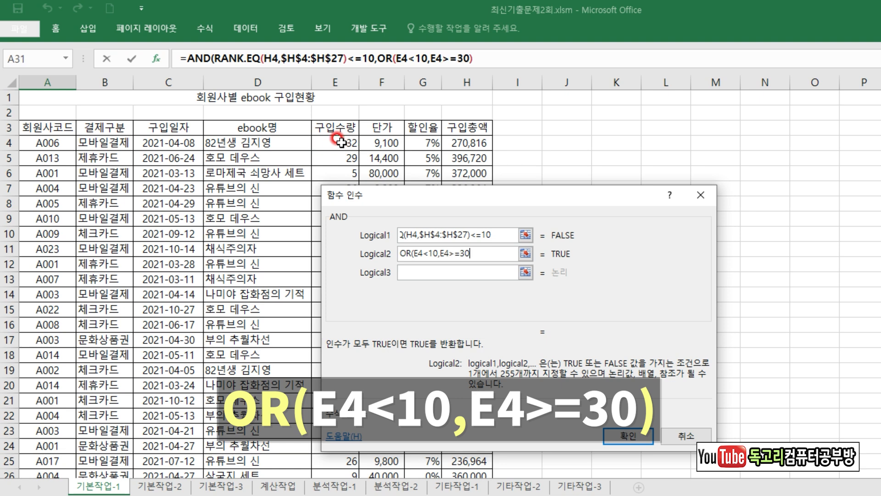
{"action": "type", "text": ")"}
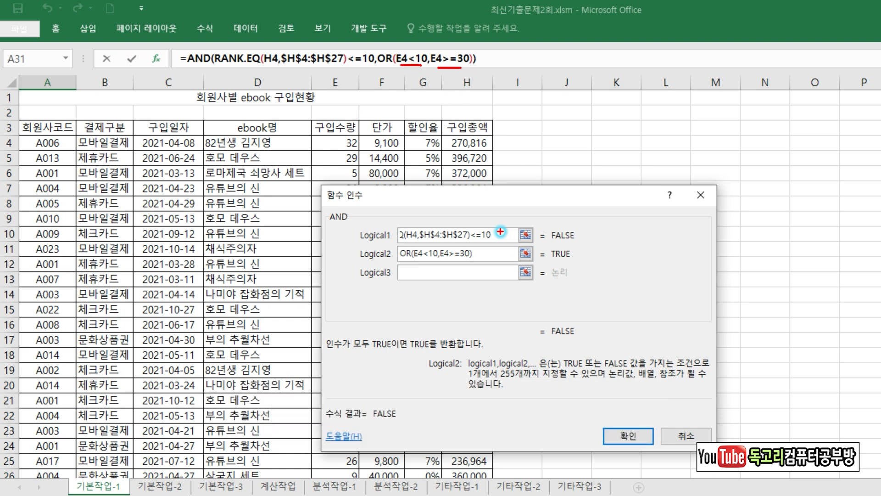
{"action": "left_click_drag", "start_coordinate": [488, 254], "coordinate": [506, 272]}
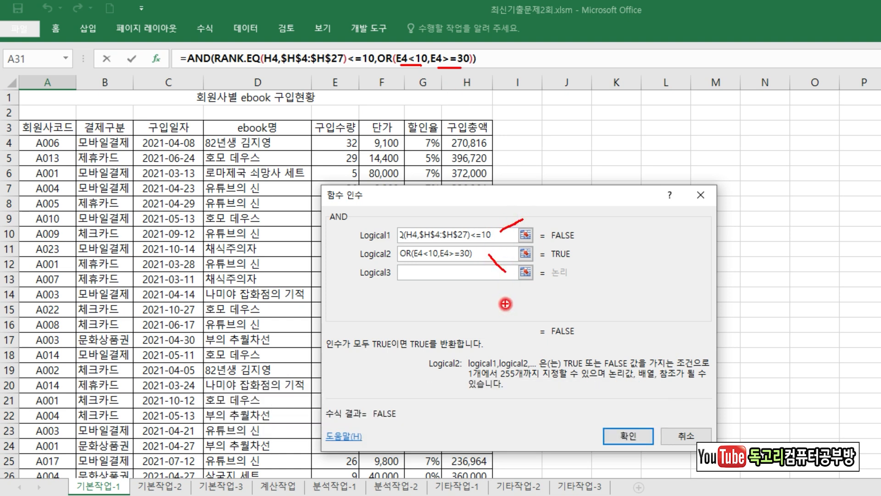
{"action": "mouse_move", "coordinate": [404, 266]}
{"action": "left_mouse_down"}
{"action": "mouse_move", "coordinate": [462, 263]}
{"action": "mouse_move", "coordinate": [429, 250]}
{"action": "mouse_move", "coordinate": [457, 251]}
{"action": "left_mouse_up"}
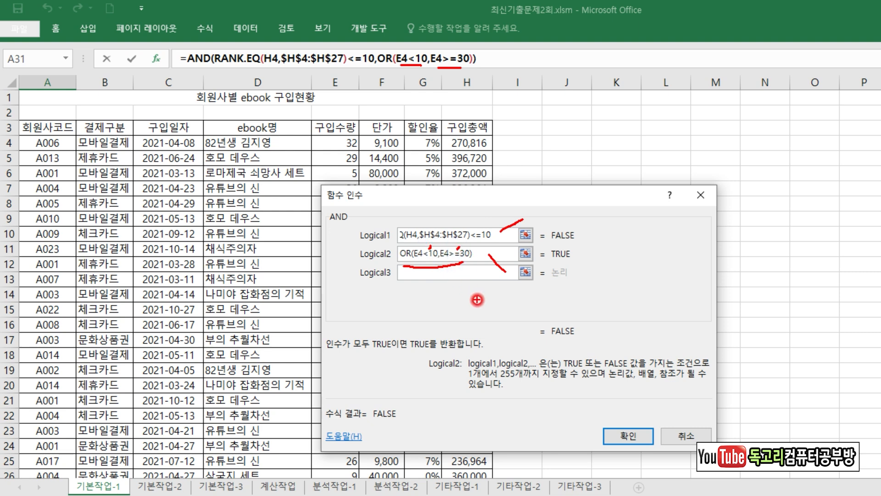
{"action": "mouse_move", "coordinate": [660, 465]}
{"action": "left_mouse_down"}
{"action": "mouse_move", "coordinate": [668, 413]}
{"action": "mouse_move", "coordinate": [638, 481]}
{"action": "left_mouse_up"}
{"action": "left_click", "coordinate": [628, 435]}
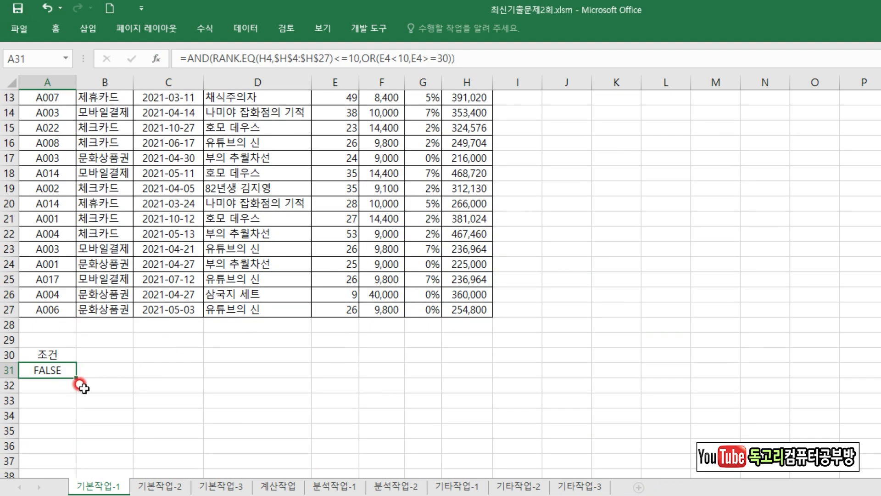
Step: Open the advanced filter and set it to copy the results to another location
{"action": "left_click", "coordinate": [511, 387]}
{"action": "left_click", "coordinate": [252, 29]}
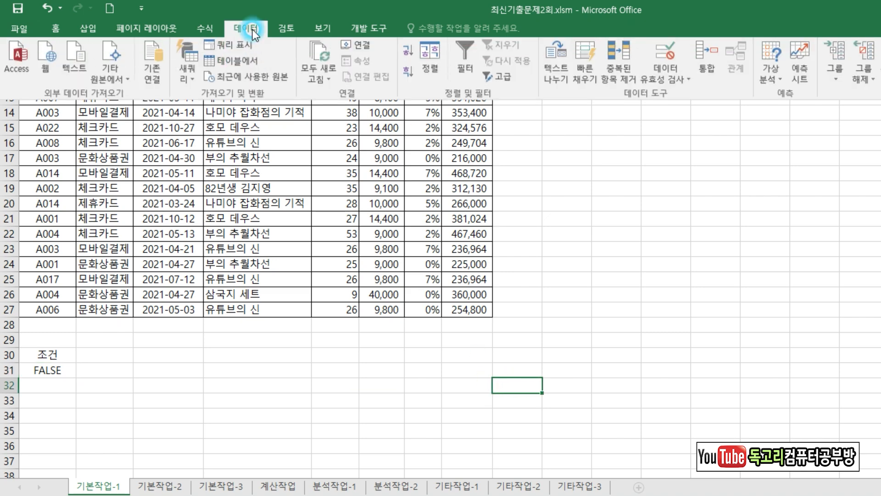
{"action": "left_click", "coordinate": [508, 78]}
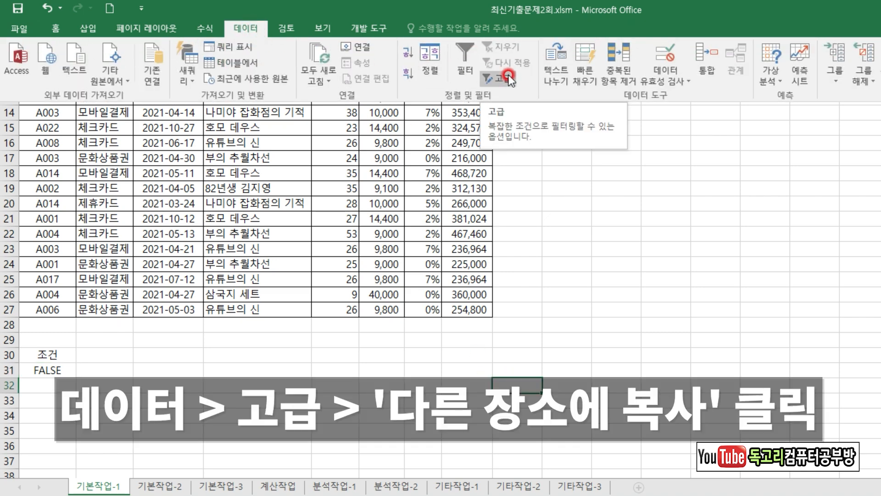
{"action": "left_click", "coordinate": [503, 80]}
{"action": "scroll", "coordinate": [253, 221], "scroll_direction": "up", "scroll_amount": 4}
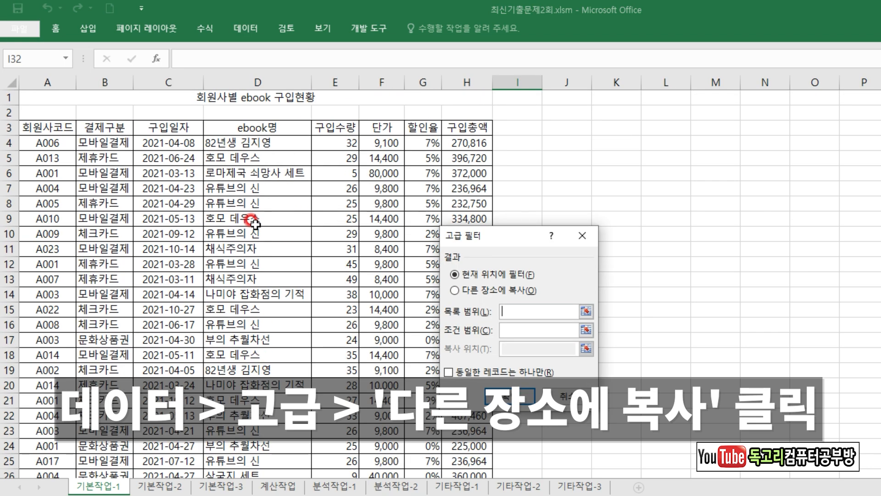
{"action": "left_click_drag", "start_coordinate": [514, 238], "coordinate": [605, 154]}
{"action": "left_click", "coordinate": [579, 208]}
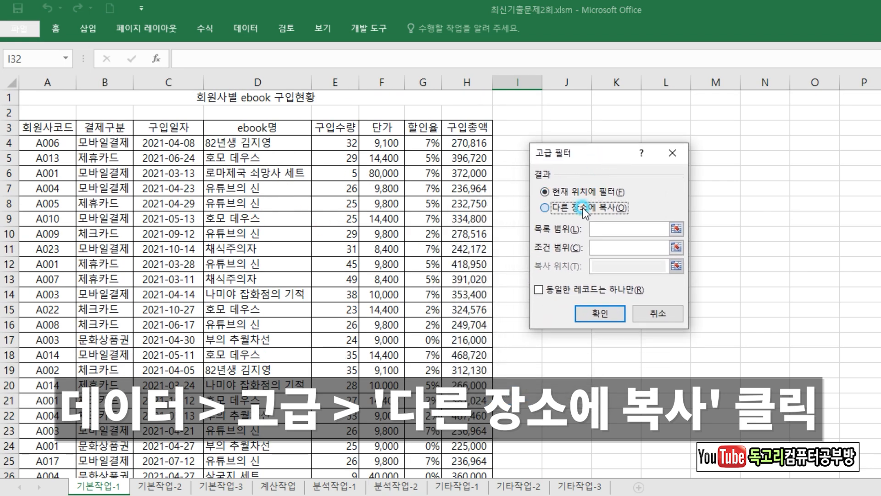
Step: Run the advanced filter with list range A3:H27, criteria range A30:A31 and copy-to cell A33
{"action": "left_click", "coordinate": [592, 229]}
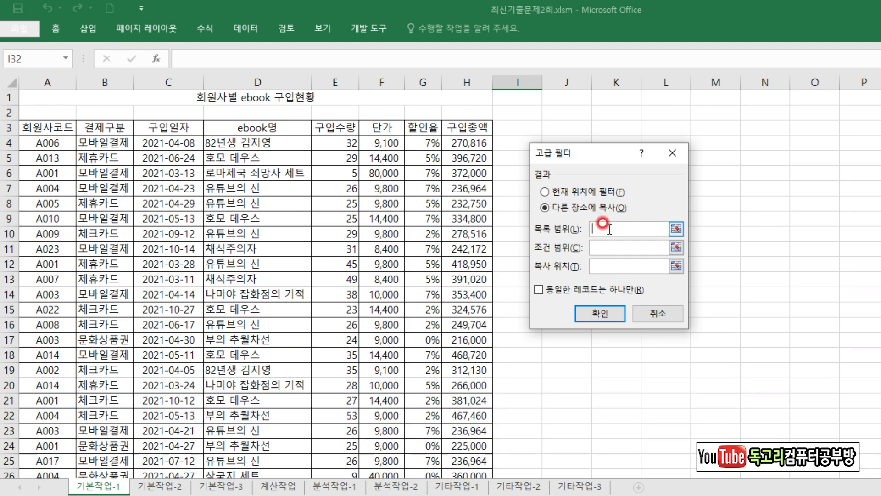
{"action": "left_click_drag", "start_coordinate": [73, 130], "coordinate": [472, 489]}
{"action": "left_click", "coordinate": [616, 247]}
{"action": "left_click_drag", "start_coordinate": [58, 308], "coordinate": [54, 326]}
{"action": "left_click", "coordinate": [594, 266]}
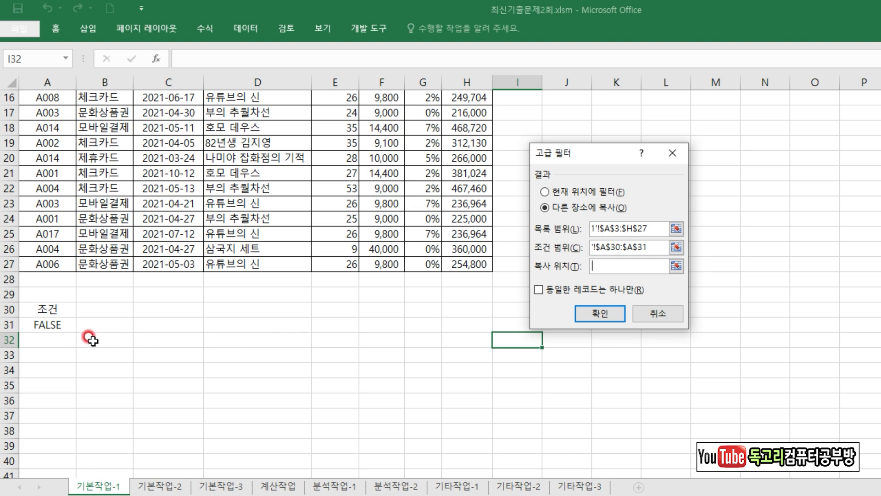
{"action": "left_click", "coordinate": [52, 356]}
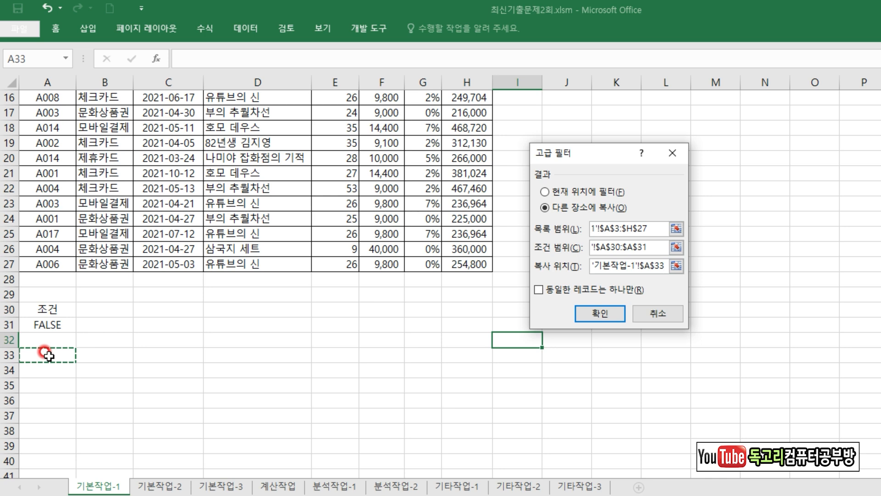
{"action": "left_click", "coordinate": [604, 315]}
{"action": "left_click", "coordinate": [604, 324]}
{"action": "scroll", "coordinate": [603, 340], "scroll_direction": "down", "scroll_amount": 2}
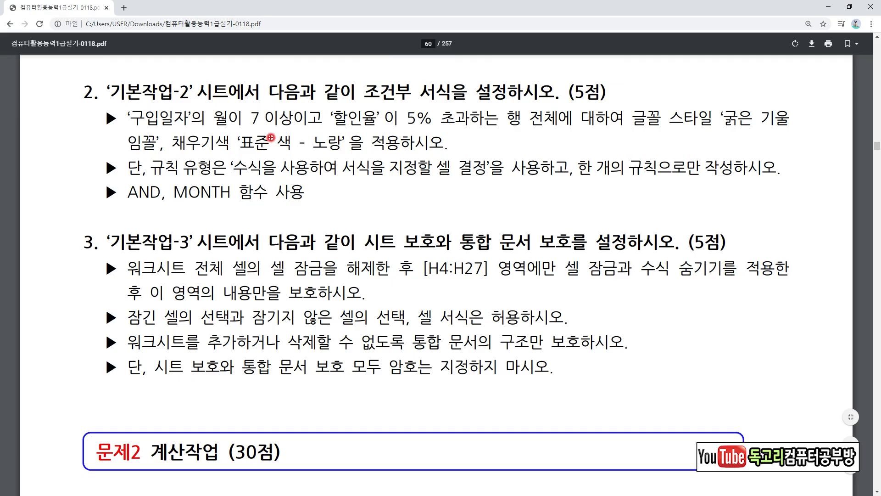
Step: Read the conditional formatting requirements for the 기본작업-2 sheet in the exam PDF, including conditions, format, rule type and functions
{"action": "left_click_drag", "start_coordinate": [377, 101], "coordinate": [435, 100]}
{"action": "left_click_drag", "start_coordinate": [161, 132], "coordinate": [787, 135]}
{"action": "left_click_drag", "start_coordinate": [221, 155], "coordinate": [339, 154]}
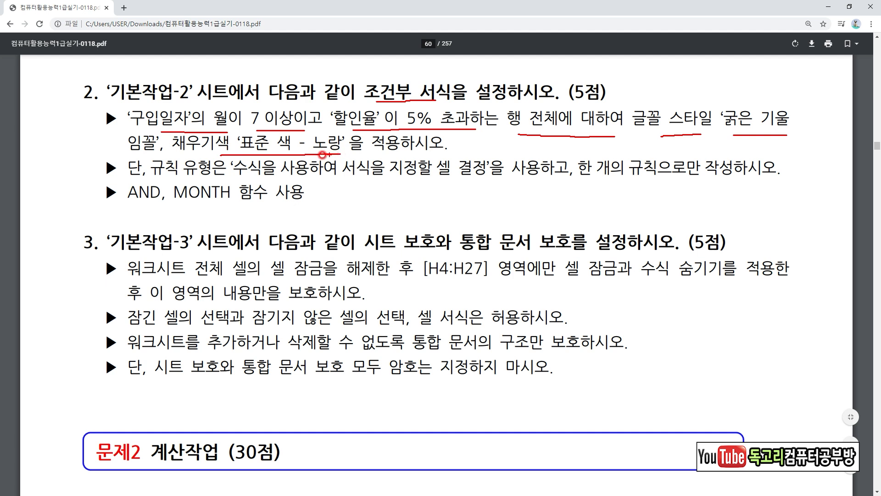
{"action": "left_click_drag", "start_coordinate": [230, 174], "coordinate": [682, 180]}
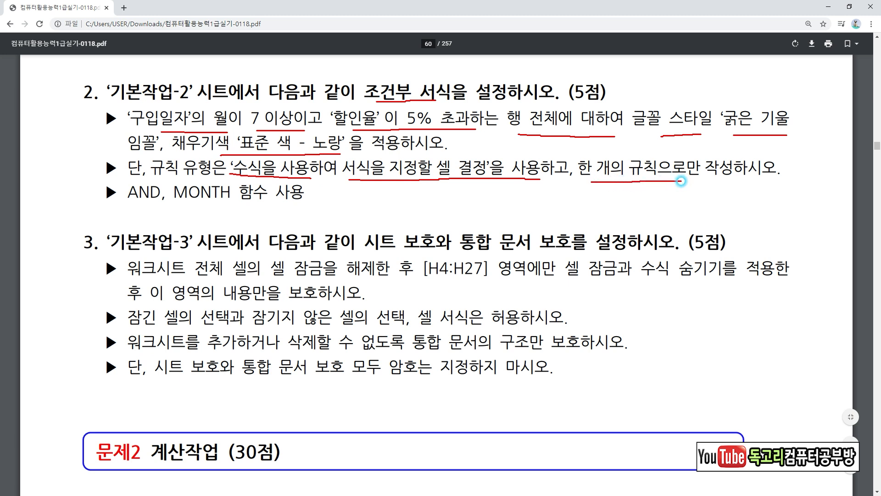
{"action": "left_click_drag", "start_coordinate": [125, 209], "coordinate": [224, 209]}
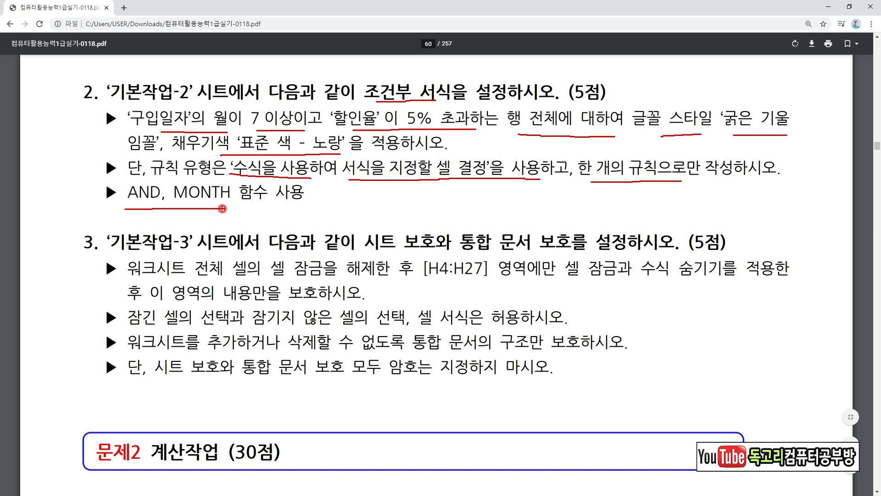
Step: Switch to Excel's 기본작업-2 sheet and start a new formula-based conditional formatting rule for A4:H27
{"action": "key", "text": "alt+Tab"}
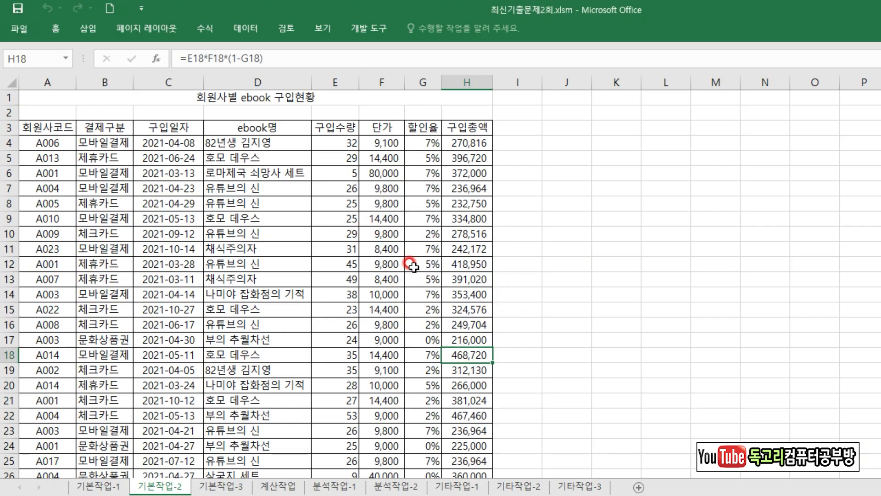
{"action": "left_click", "coordinate": [61, 173]}
{"action": "left_click_drag", "start_coordinate": [44, 142], "coordinate": [462, 494]}
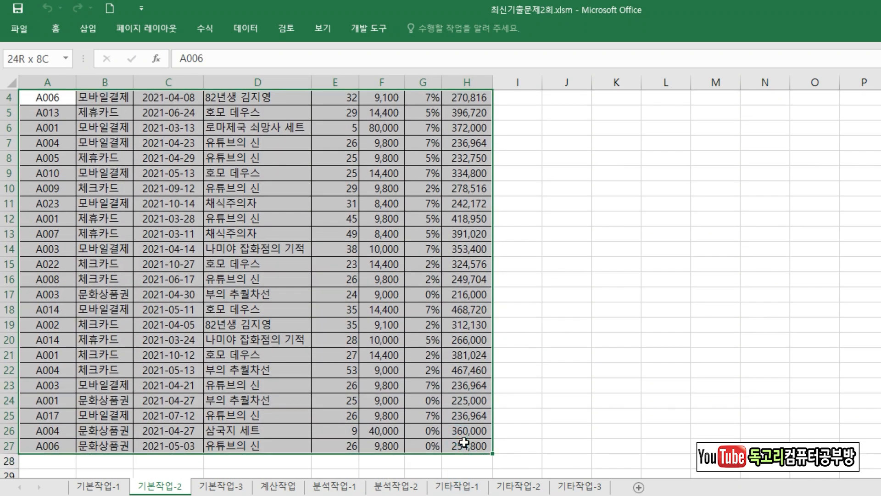
{"action": "scroll", "coordinate": [304, 236], "scroll_direction": "up", "scroll_amount": 1}
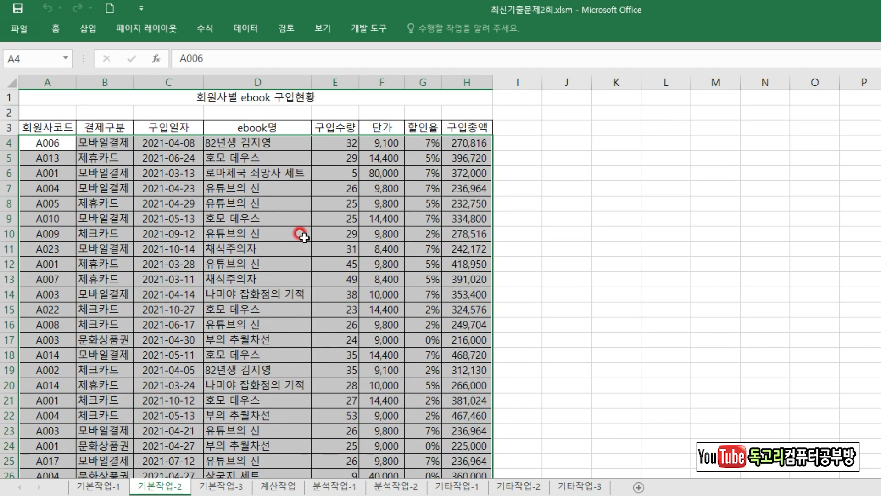
{"action": "left_click", "coordinate": [52, 28]}
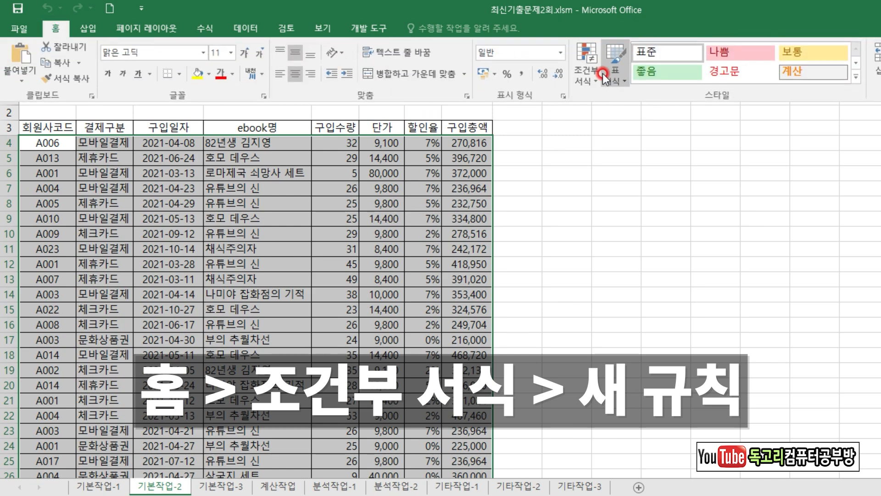
{"action": "left_click", "coordinate": [592, 82]}
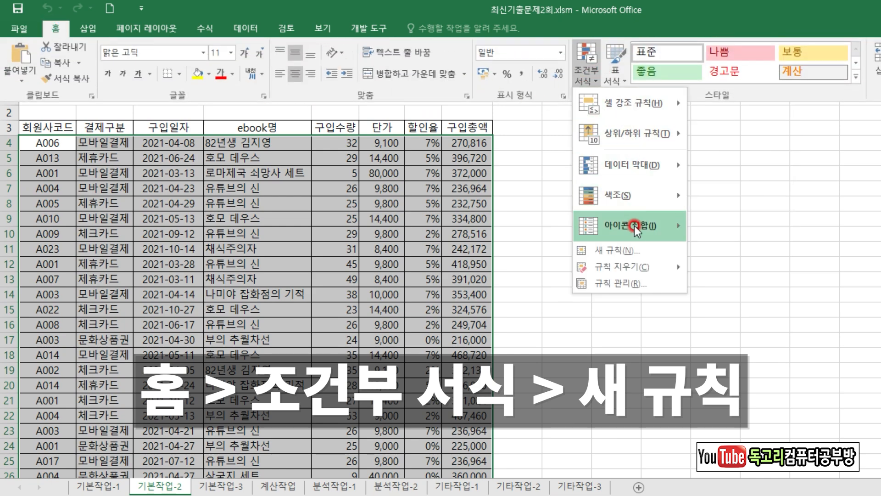
{"action": "left_click", "coordinate": [665, 251]}
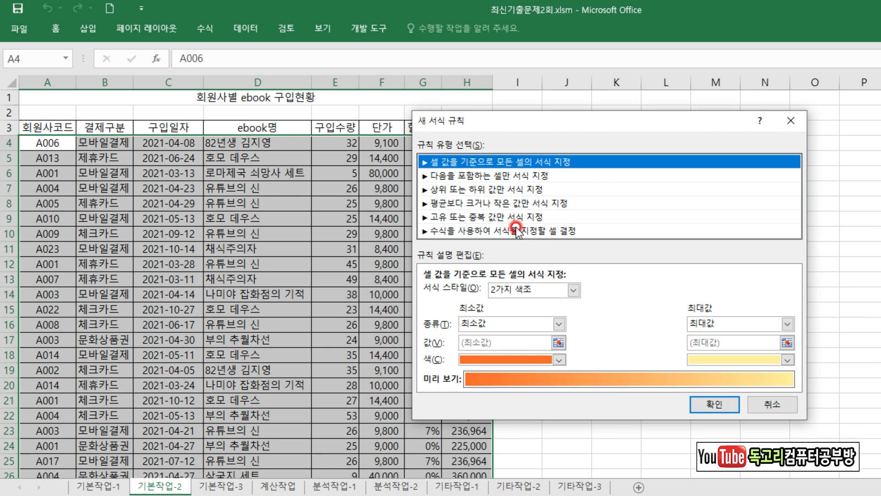
{"action": "left_click", "coordinate": [516, 229]}
{"action": "left_click", "coordinate": [456, 289]}
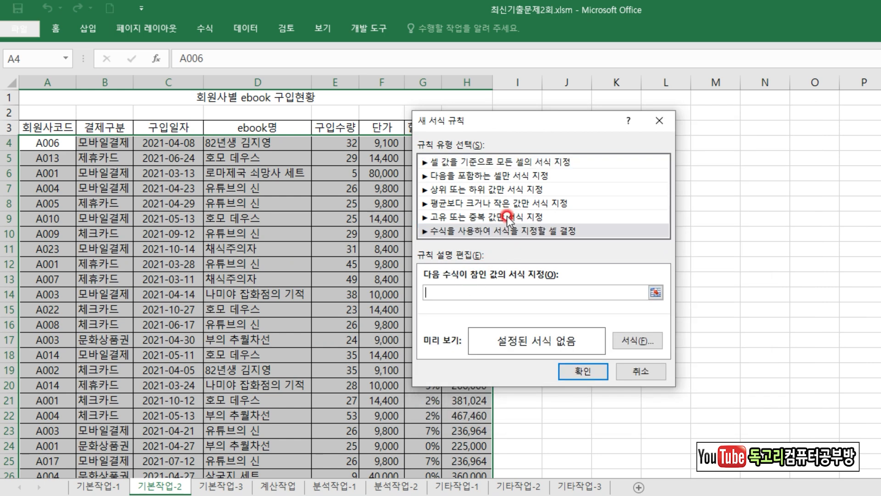
{"action": "left_click_drag", "start_coordinate": [518, 126], "coordinate": [618, 120]}
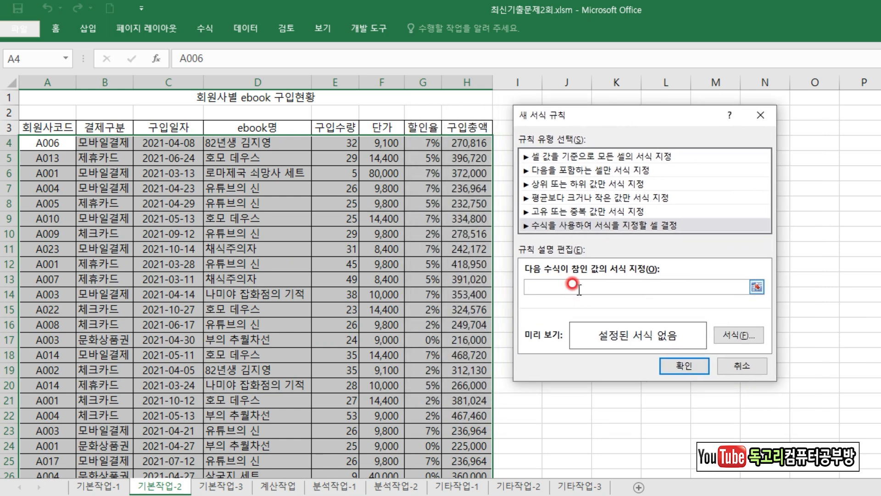
Step: Enter =AND(MONTH($C4)>=7,$G4>=5%) as the formatting rule's formula
{"action": "left_click", "coordinate": [572, 283]}
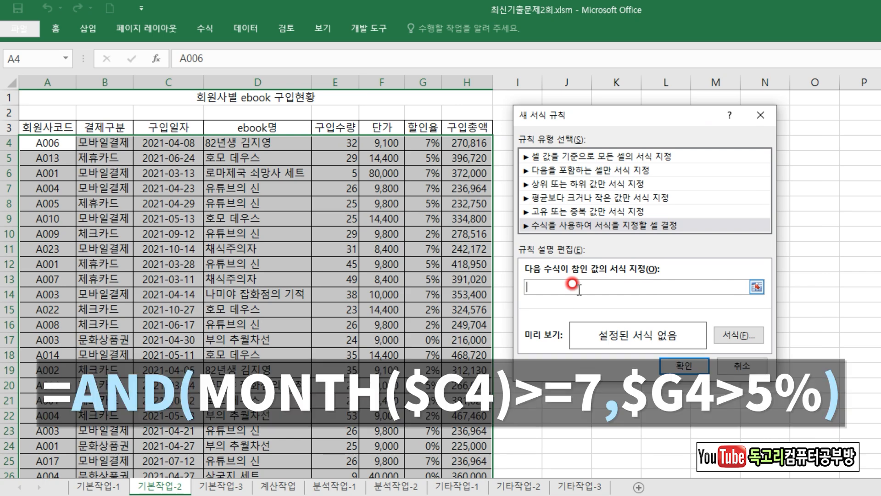
{"action": "type", "text": "=AND(MONTH("}
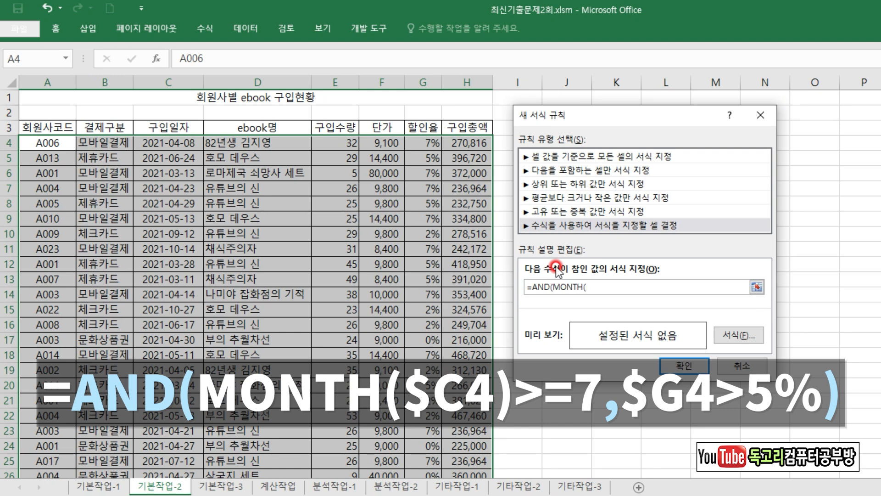
{"action": "left_click", "coordinate": [151, 141]}
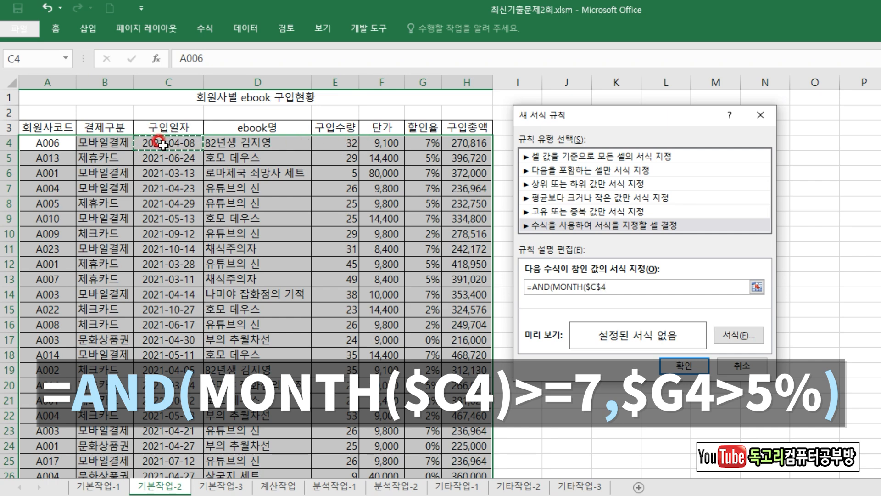
{"action": "key", "text": "F4"}
{"action": "key", "text": "F4"}
{"action": "type", "text": ")>=7,"}
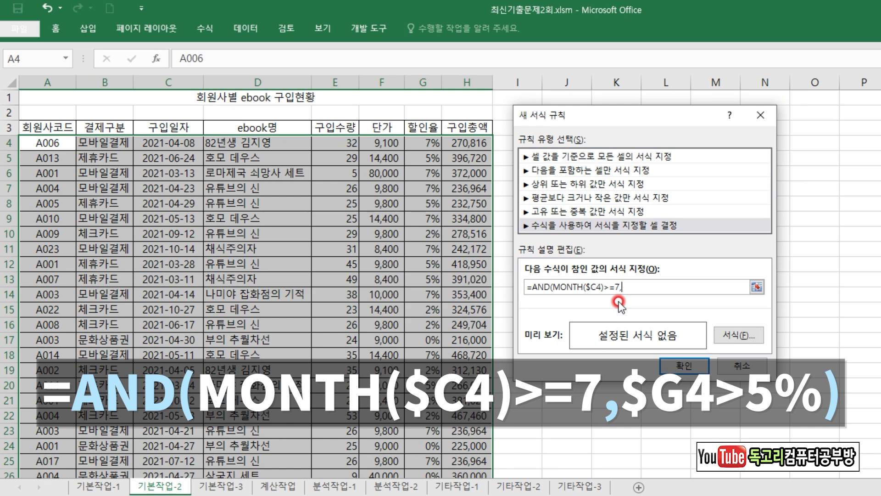
{"action": "left_click", "coordinate": [423, 143]}
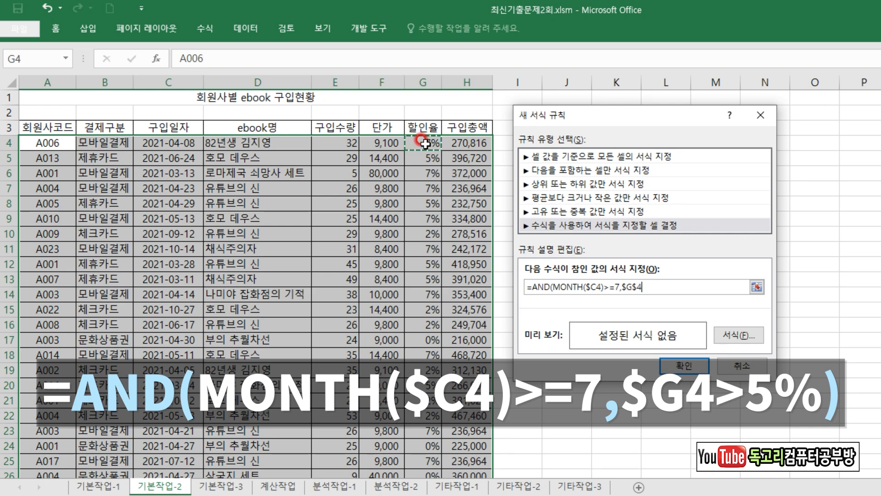
{"action": "key", "text": "F4"}
{"action": "key", "text": "F4"}
{"action": "type", "text": ">=5%"}
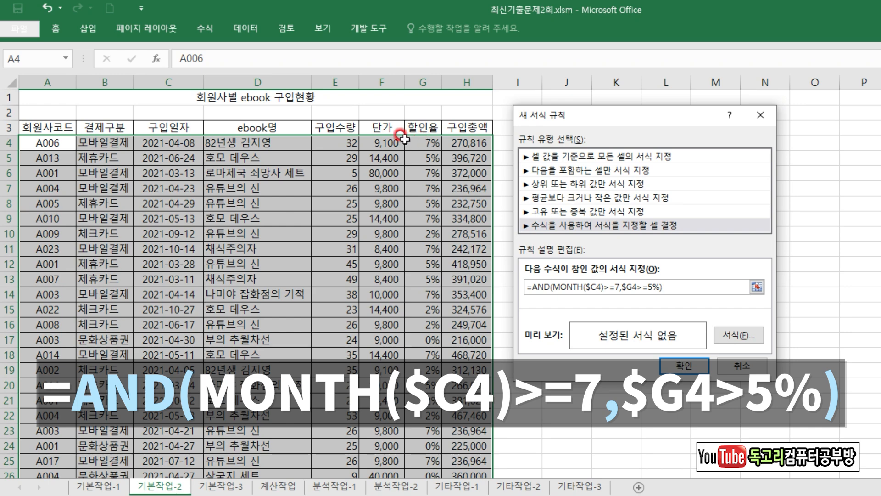
Step: Set the rule's format to bold italic (굵은 기울임꼴) with a standard yellow fill and apply the rule to the data
{"action": "left_click", "coordinate": [728, 335]}
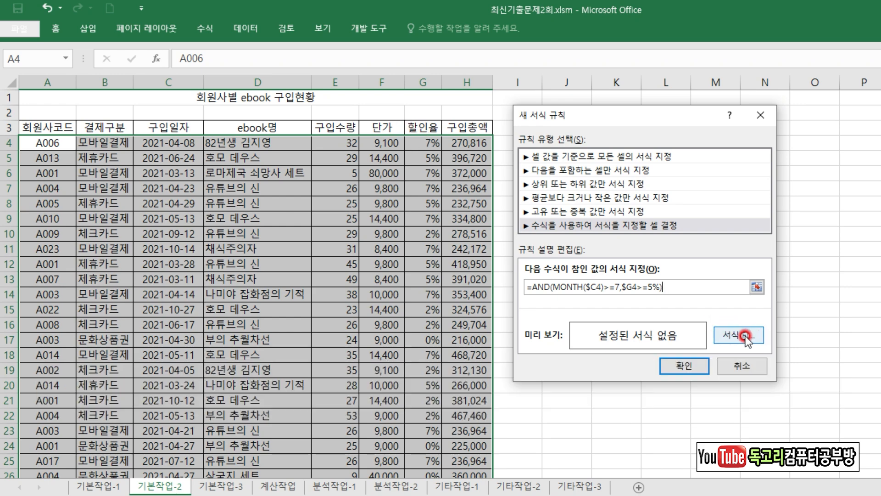
{"action": "left_click", "coordinate": [745, 336]}
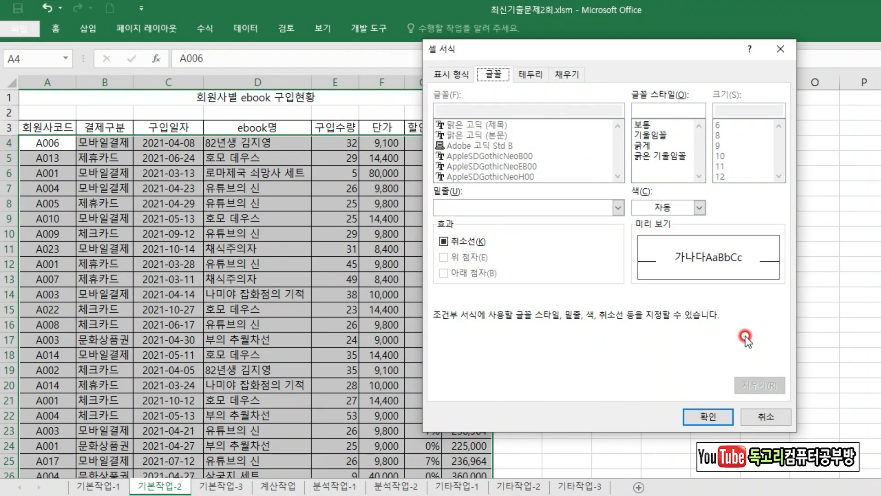
{"action": "left_click", "coordinate": [668, 158]}
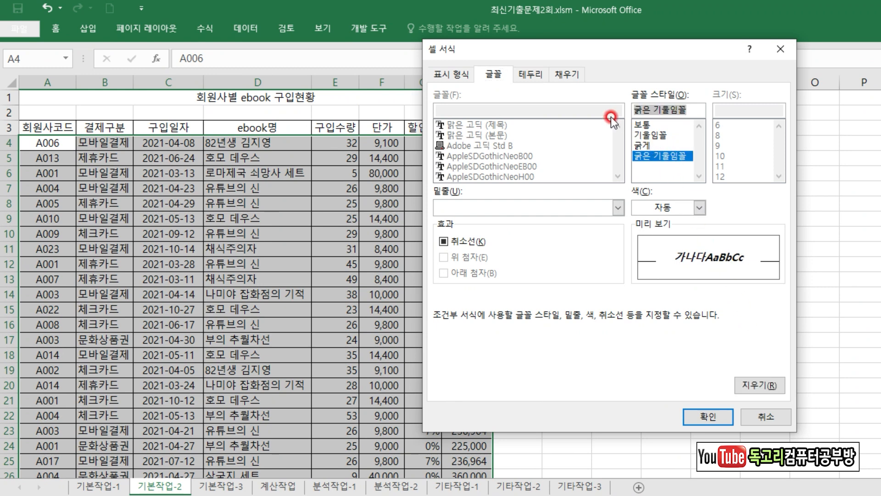
{"action": "left_click", "coordinate": [569, 75]}
{"action": "left_click", "coordinate": [483, 215]}
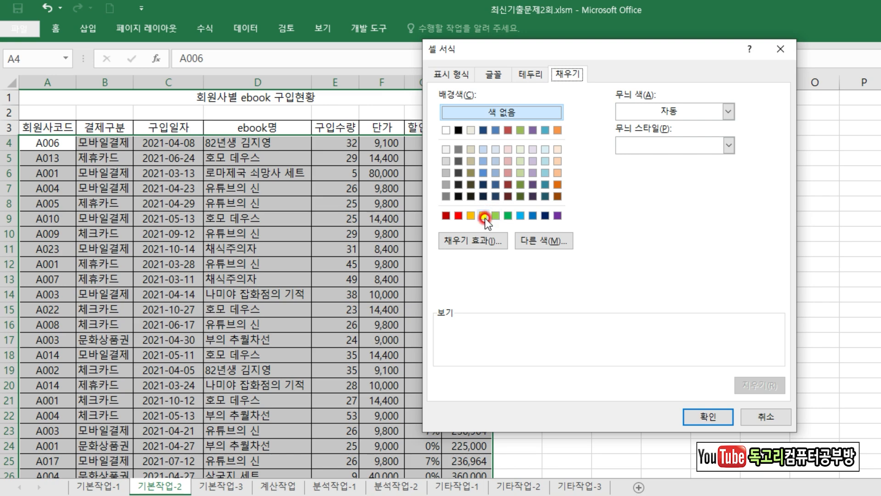
{"action": "left_click", "coordinate": [698, 417]}
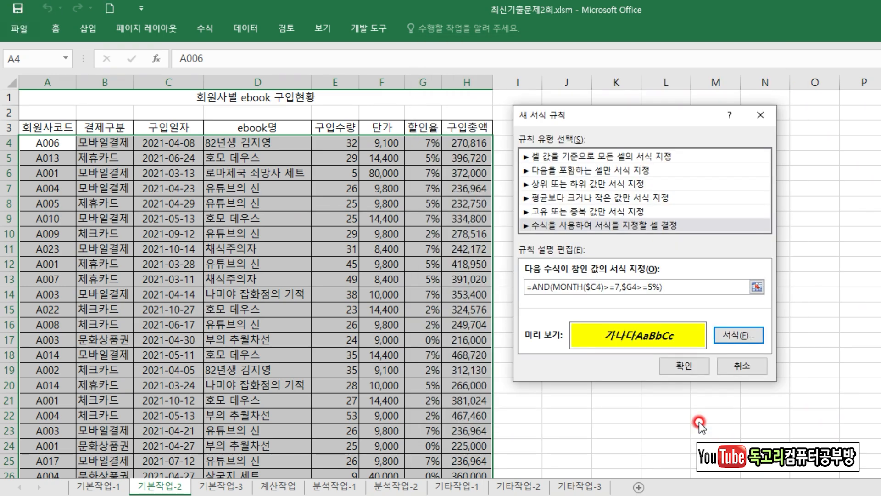
{"action": "mouse_move", "coordinate": [568, 294]}
{"action": "left_mouse_down"}
{"action": "mouse_move", "coordinate": [556, 296]}
{"action": "mouse_move", "coordinate": [655, 296]}
{"action": "left_mouse_up"}
{"action": "mouse_move", "coordinate": [656, 364]}
{"action": "left_mouse_down"}
{"action": "mouse_move", "coordinate": [631, 303]}
{"action": "mouse_move", "coordinate": [641, 371]}
{"action": "left_mouse_up"}
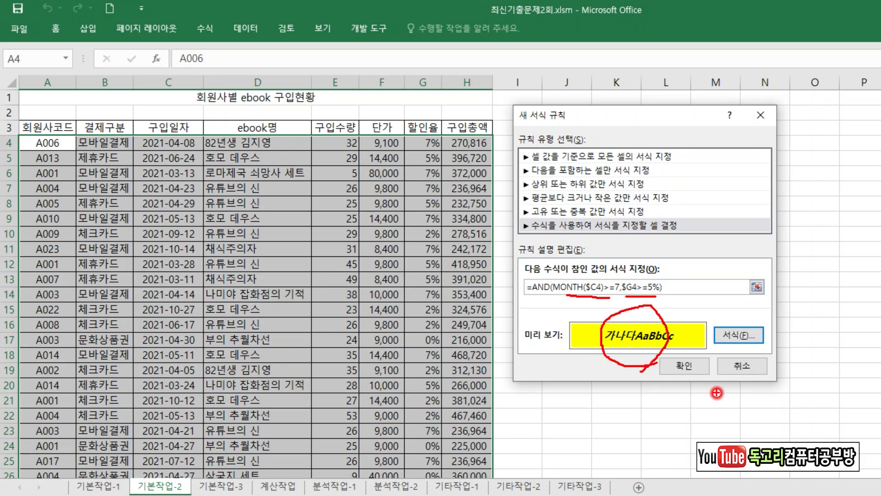
{"action": "left_click_drag", "start_coordinate": [705, 385], "coordinate": [706, 354]}
{"action": "left_click", "coordinate": [688, 367]}
{"action": "left_click", "coordinate": [585, 327]}
{"action": "left_click", "coordinate": [604, 261]}
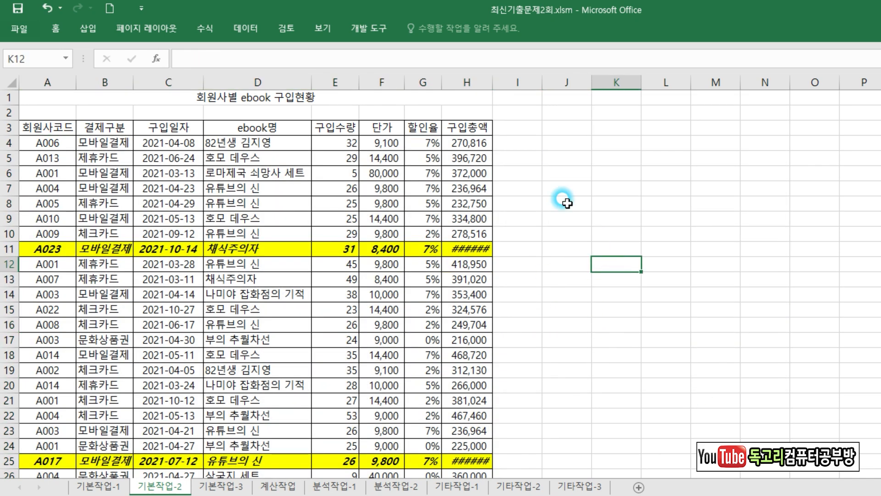
Step: Widen column H so the 구입총액 values fit, and check the formatted rows down to row 27
{"action": "left_click_drag", "start_coordinate": [492, 82], "coordinate": [513, 85]}
{"action": "left_click", "coordinate": [617, 188]}
{"action": "scroll", "coordinate": [617, 284], "scroll_direction": "down", "scroll_amount": 4}
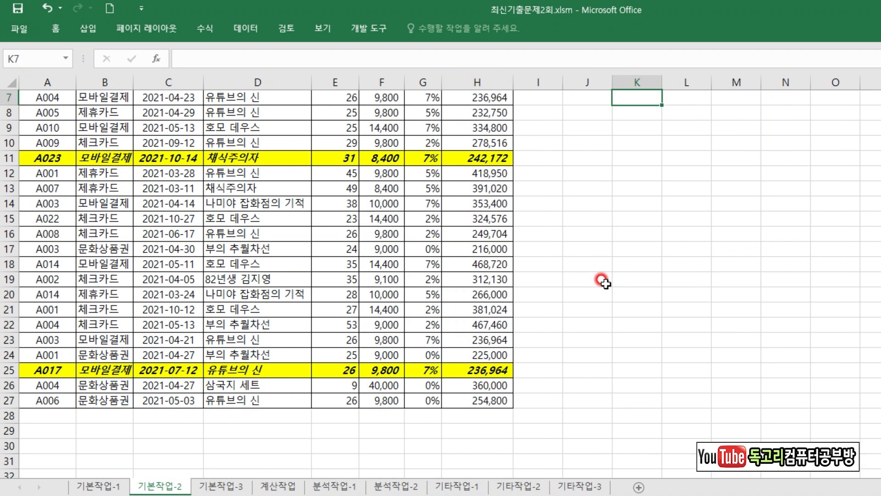
{"action": "scroll", "coordinate": [619, 285], "scroll_direction": "up", "scroll_amount": 4}
{"action": "left_click", "coordinate": [614, 286]}
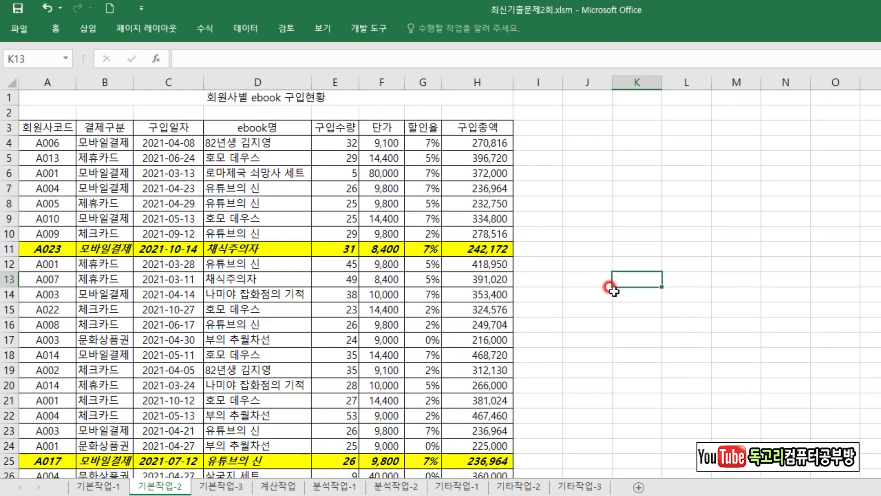
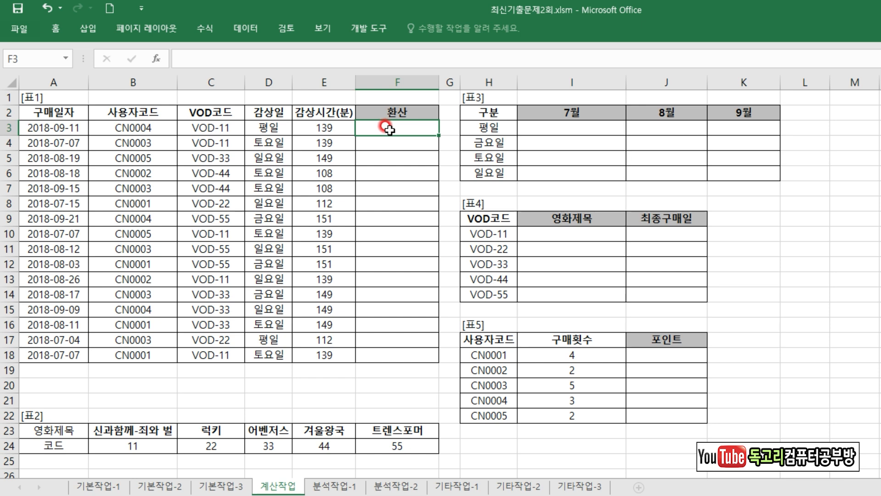
Step: Start an IF function in cell F3 and set its logical test to E3<140 in the function arguments
{"action": "type", "text": "=I"}
{"action": "key", "text": "Tab"}
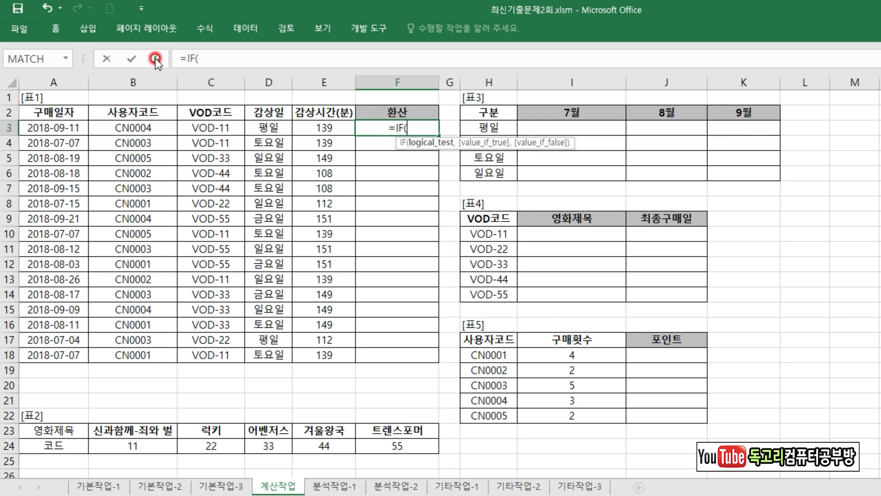
{"action": "left_click", "coordinate": [162, 58]}
{"action": "left_click_drag", "start_coordinate": [532, 156], "coordinate": [306, 159]}
{"action": "left_click", "coordinate": [385, 189]}
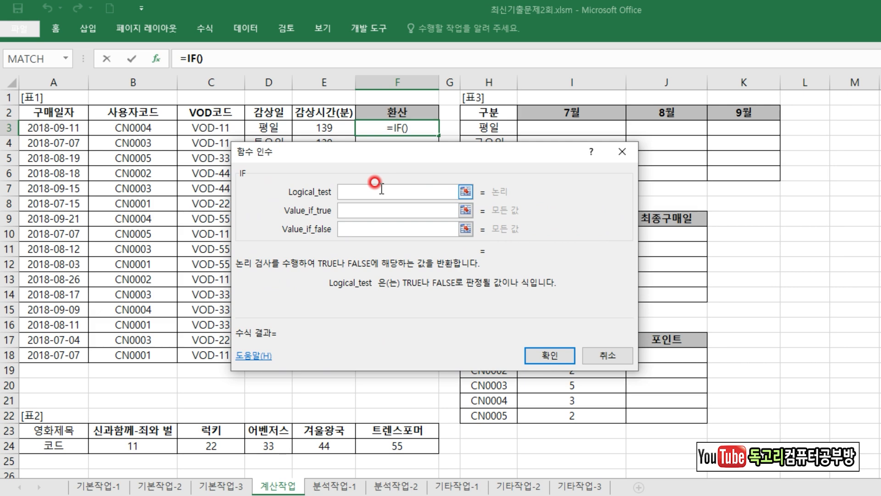
{"action": "left_click", "coordinate": [340, 130]}
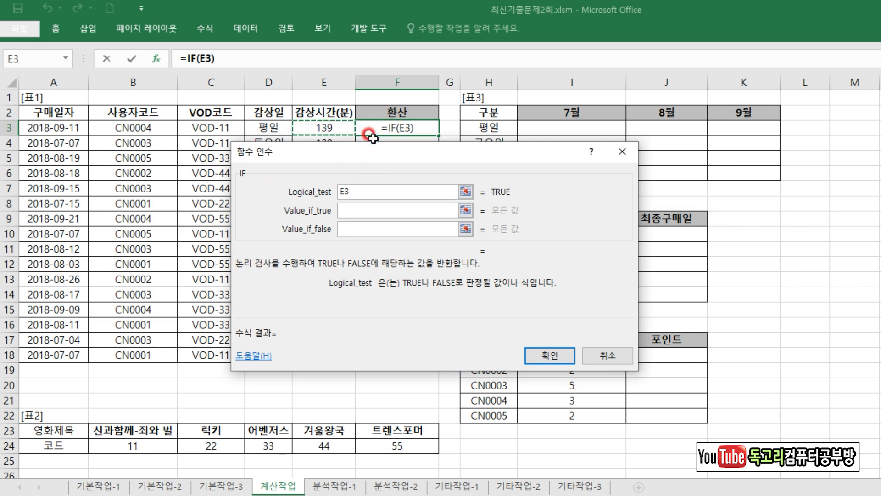
{"action": "type", "text": "<"}
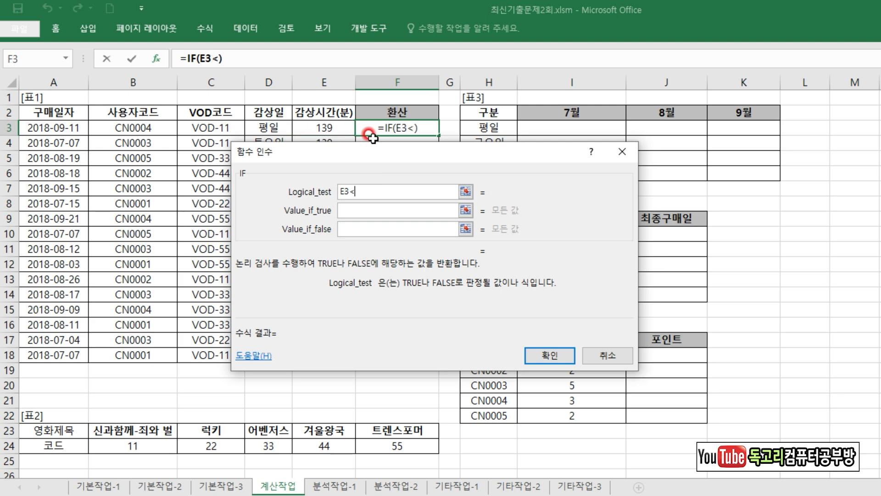
{"action": "type", "text": "140"}
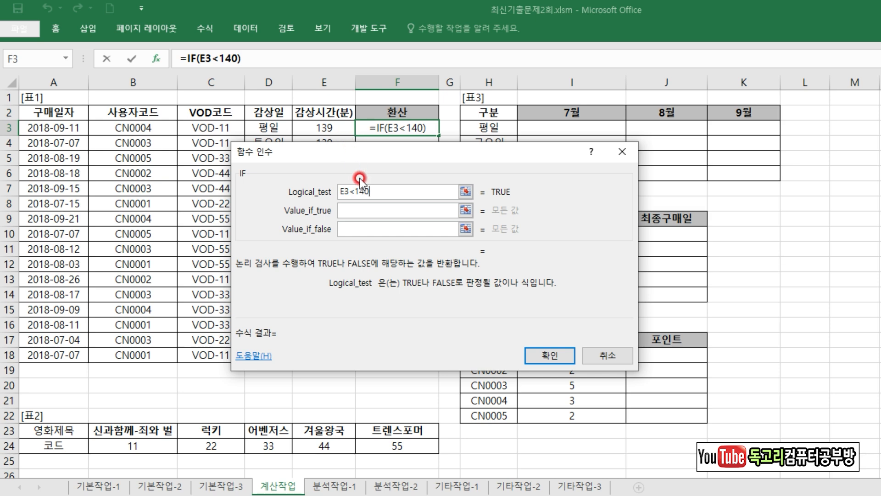
Step: Begin the IF function's Value_if_true argument with TEXT(ROUND(E3/60,0) to round the viewing time to whole hours
{"action": "left_click", "coordinate": [371, 210]}
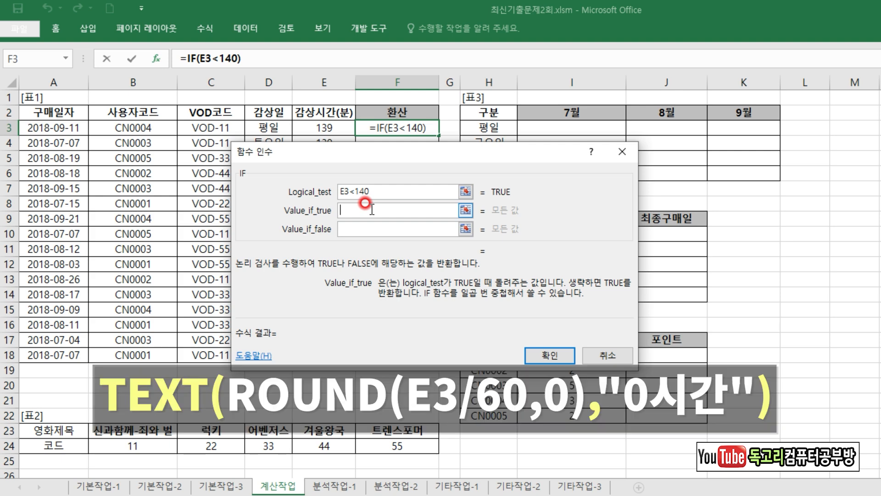
{"action": "type", "text": "TEX"}
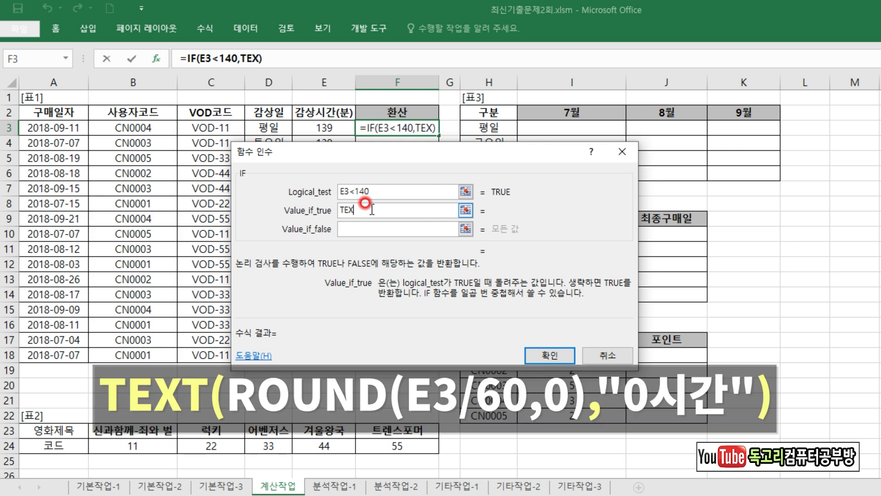
{"action": "type", "text": "T("}
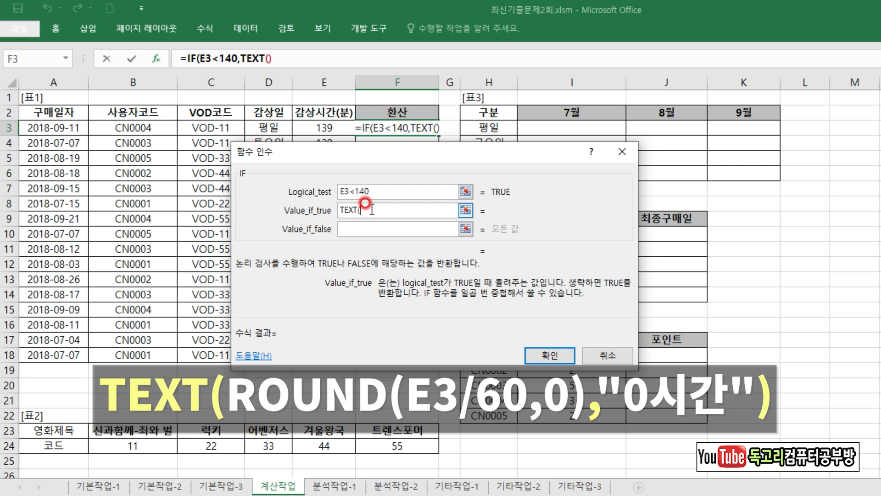
{"action": "type", "text": "ROUND"}
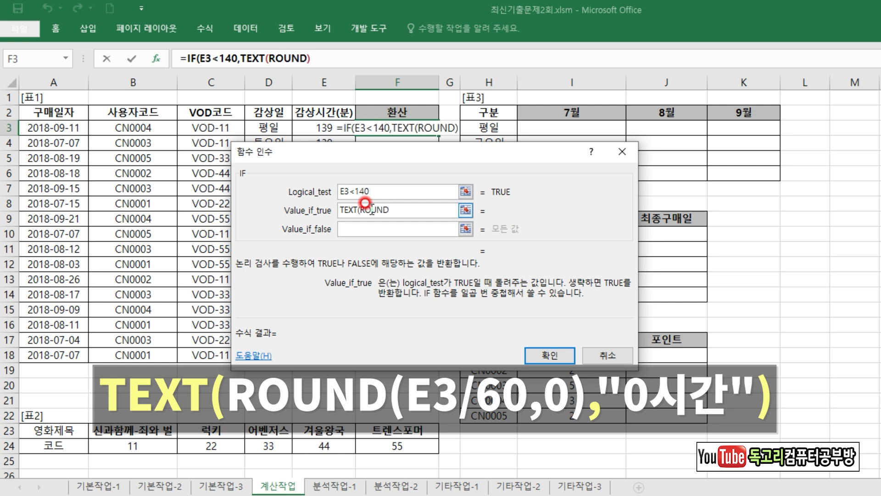
{"action": "type", "text": "("}
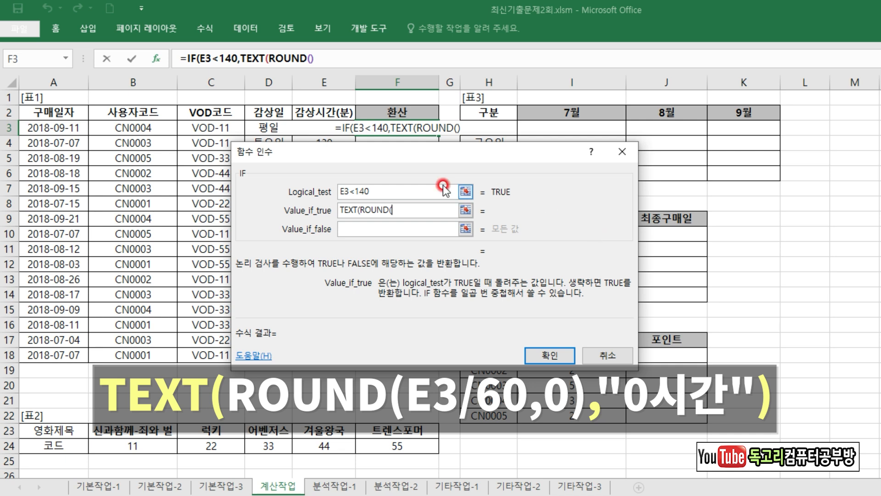
{"action": "left_click", "coordinate": [315, 129]}
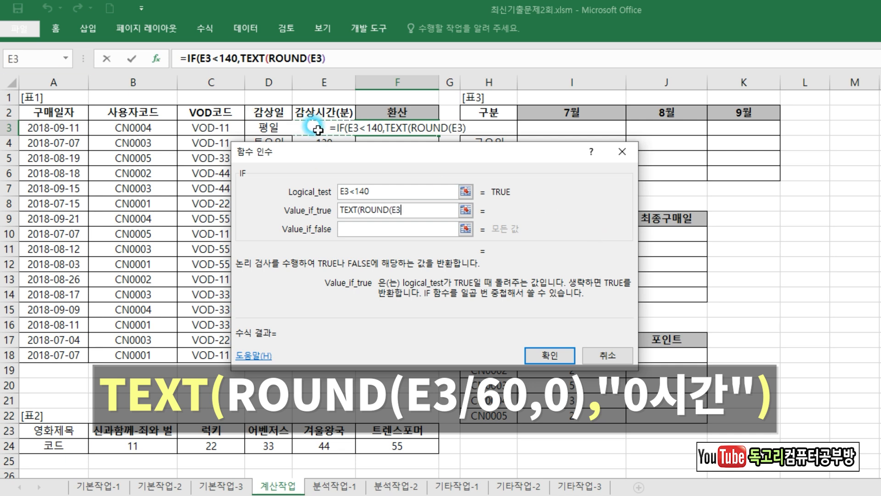
{"action": "type", "text": "/"}
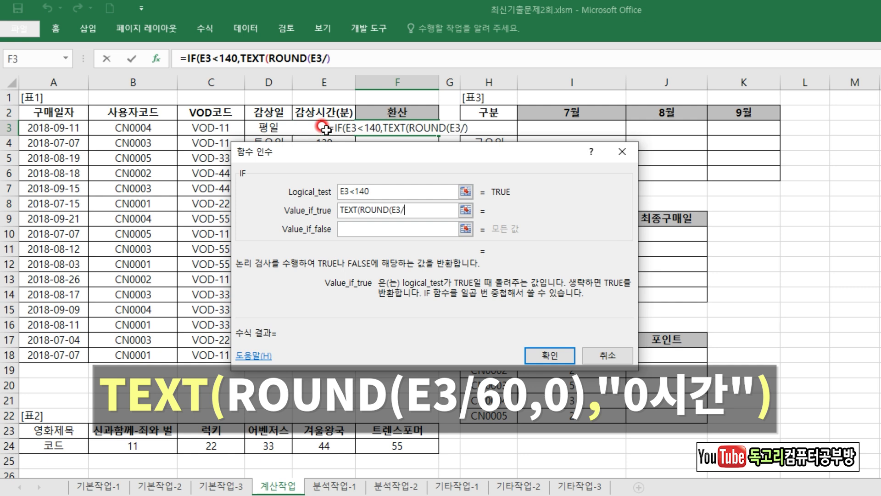
{"action": "type", "text": "60"}
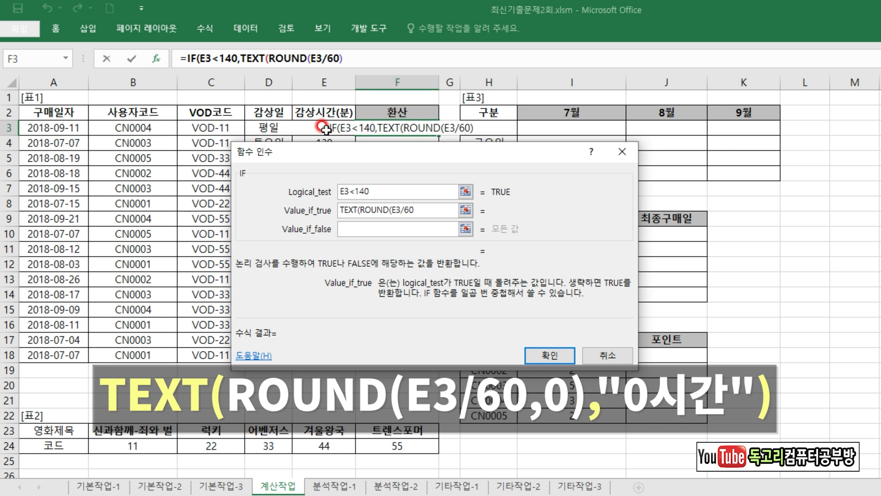
{"action": "type", "text": ",0)"}
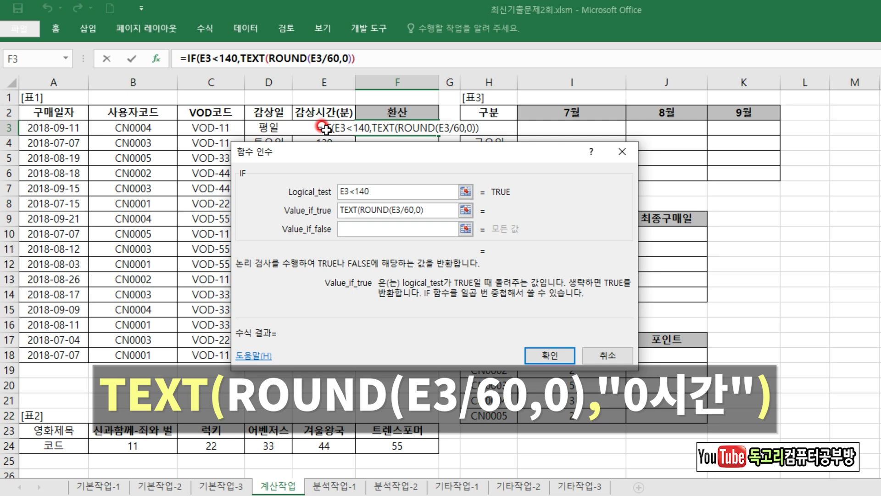
{"action": "left_click_drag", "start_coordinate": [368, 219], "coordinate": [419, 217]}
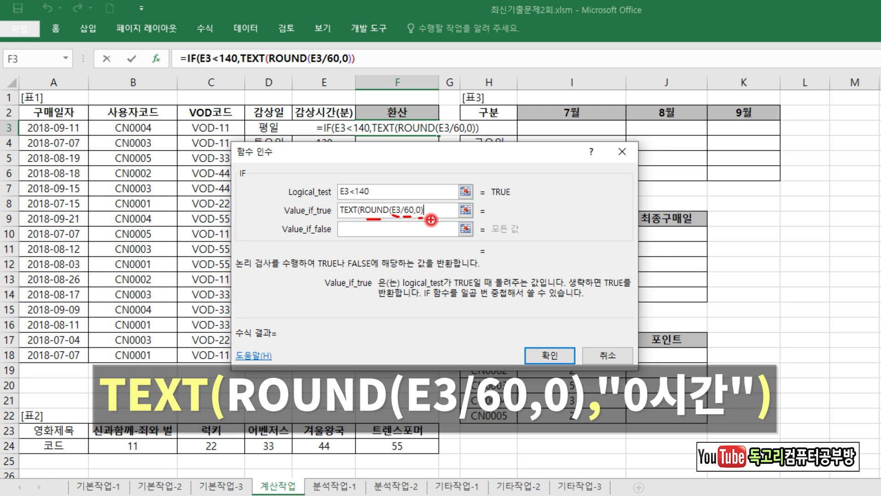
{"action": "mouse_move", "coordinate": [412, 225]}
{"action": "left_mouse_down"}
{"action": "mouse_move", "coordinate": [386, 189]}
{"action": "mouse_move", "coordinate": [401, 231]}
{"action": "left_mouse_up"}
{"action": "right_click", "coordinate": [428, 225]}
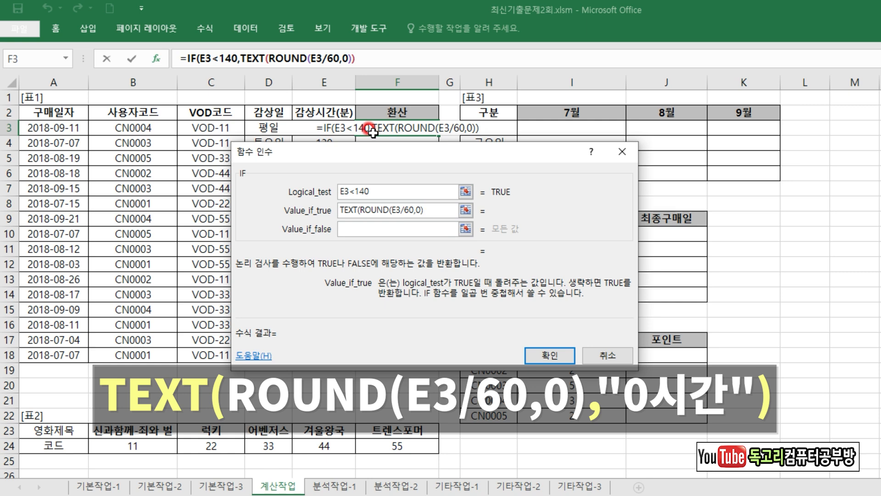
Step: Complete the TEXT function in Value_if_true with the format "0시간" and its closing parenthesis
{"action": "type", "text": ",\""}
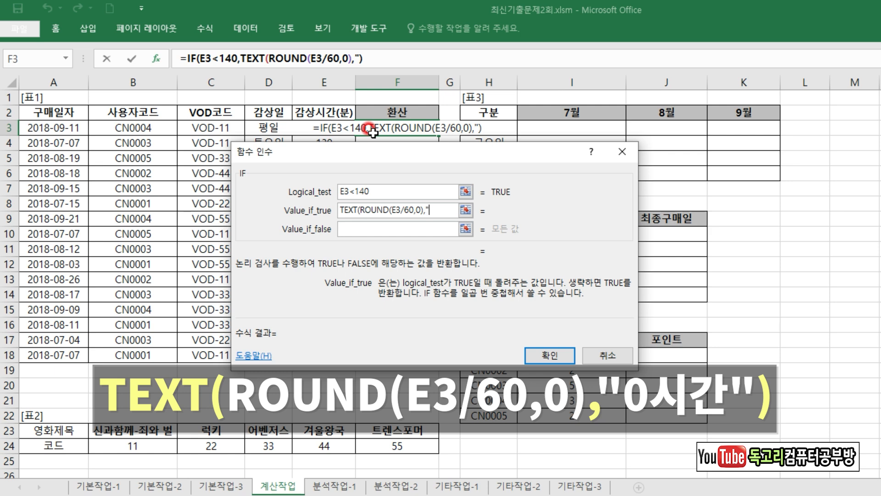
{"action": "type", "text": "0"}
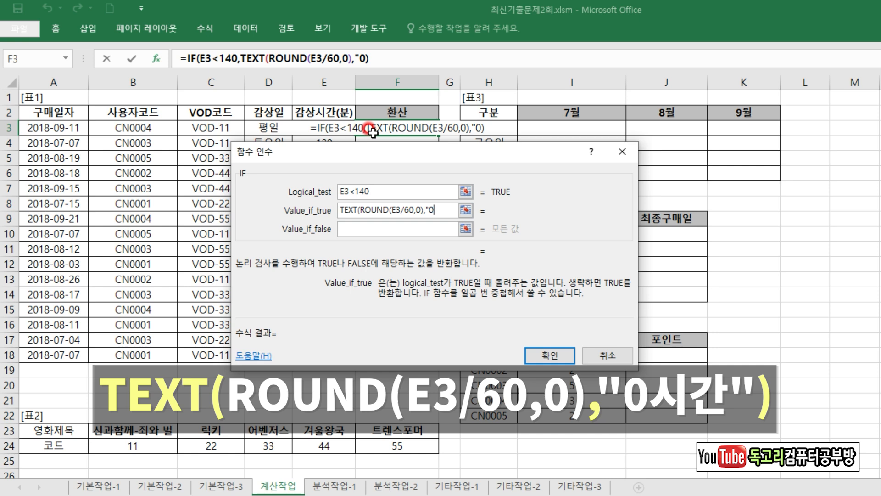
{"action": "type", "text": "시간"}
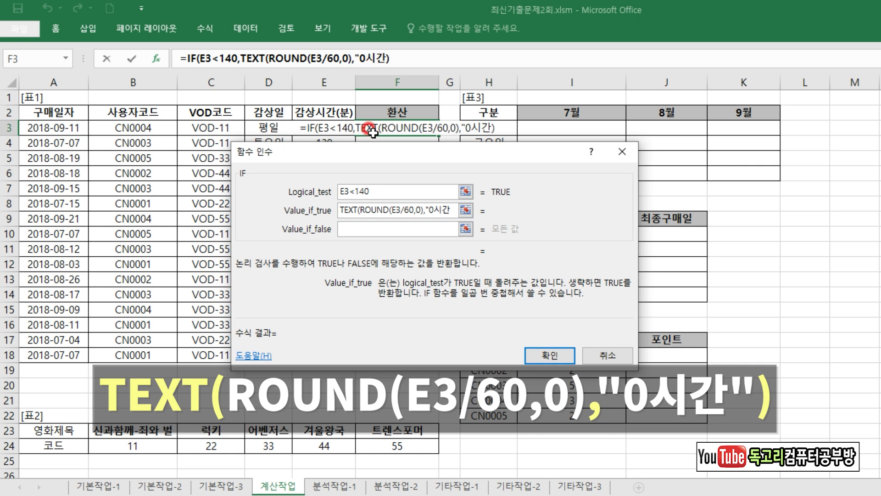
{"action": "type", "text": "\""}
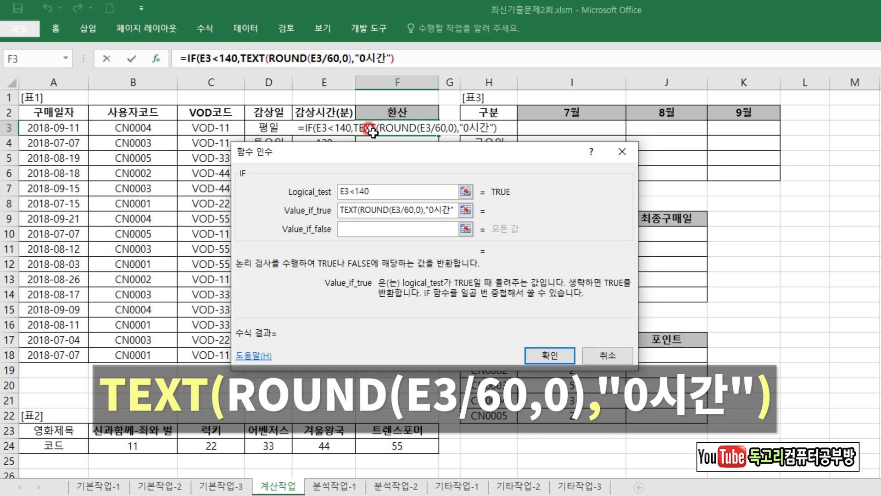
{"action": "type", "text": ")"}
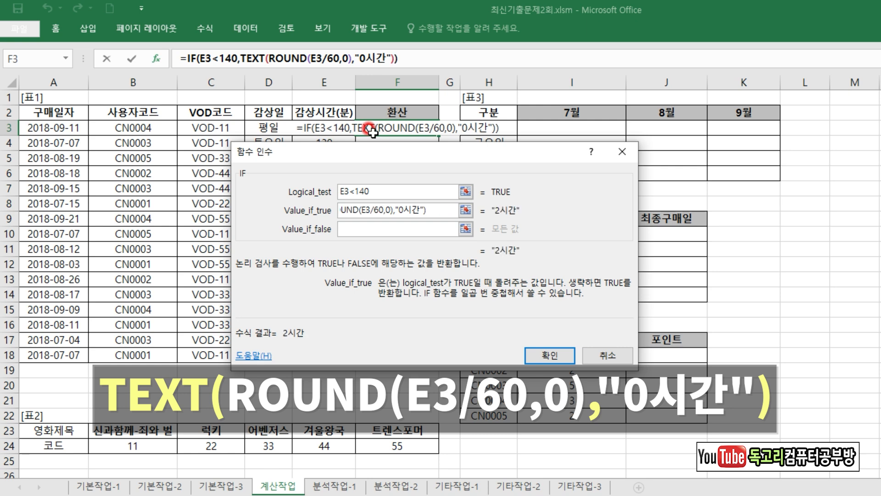
{"action": "left_click_drag", "start_coordinate": [284, 66], "coordinate": [334, 66]}
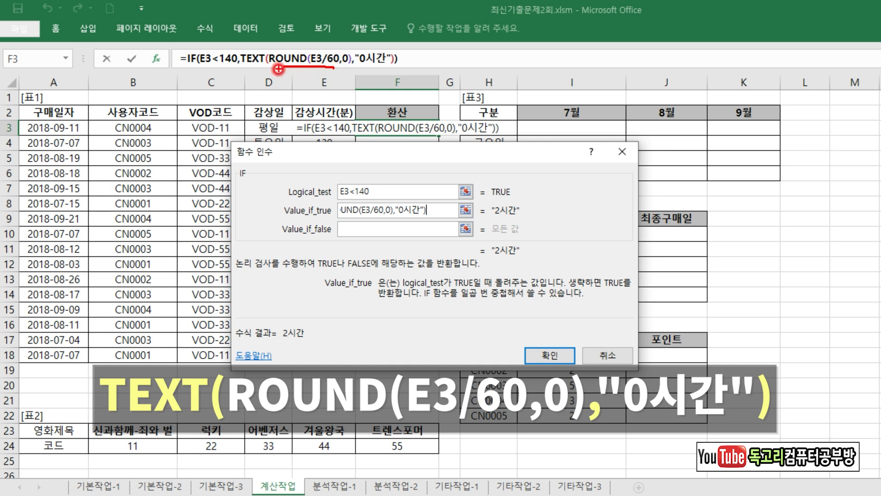
{"action": "left_click_drag", "start_coordinate": [352, 65], "coordinate": [380, 69]}
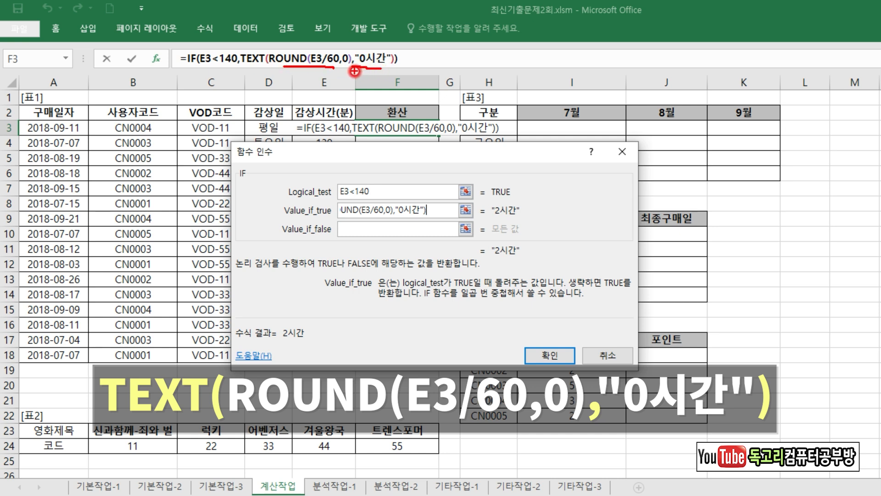
{"action": "left_click_drag", "start_coordinate": [253, 46], "coordinate": [269, 44]}
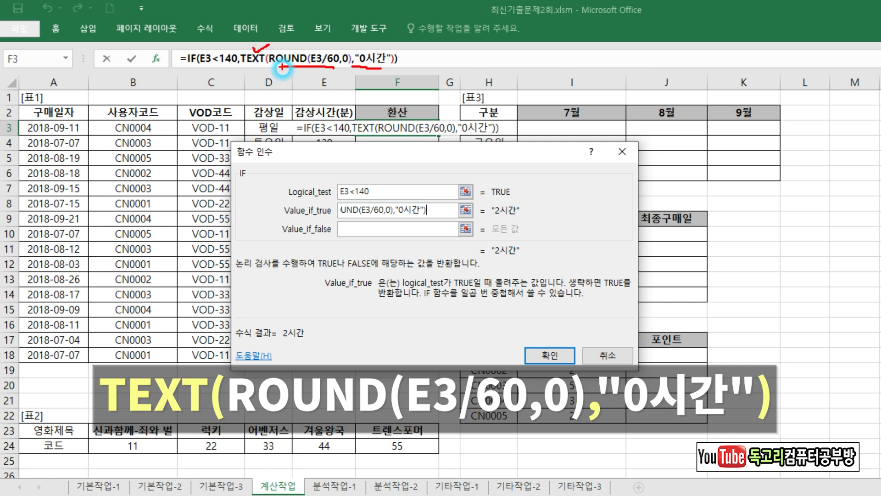
{"action": "left_click_drag", "start_coordinate": [344, 225], "coordinate": [362, 223]}
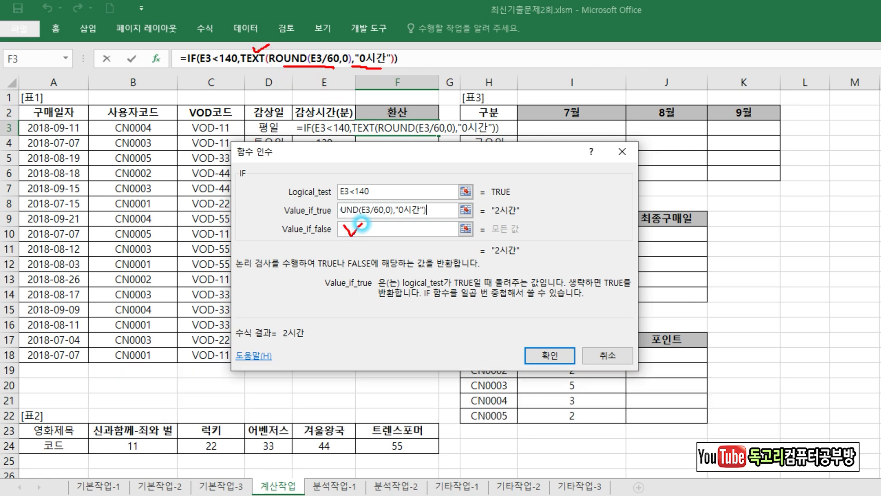
Step: Begin the Value_if_false argument with TEXT((E3-MOD(E3,60) to subtract the leftover minutes from the viewing time
{"action": "left_click", "coordinate": [395, 231]}
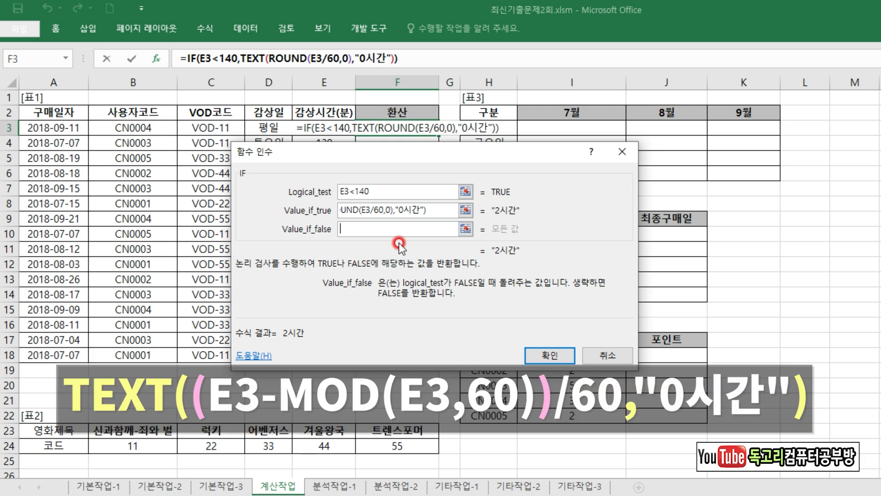
{"action": "type", "text": "TEXT("}
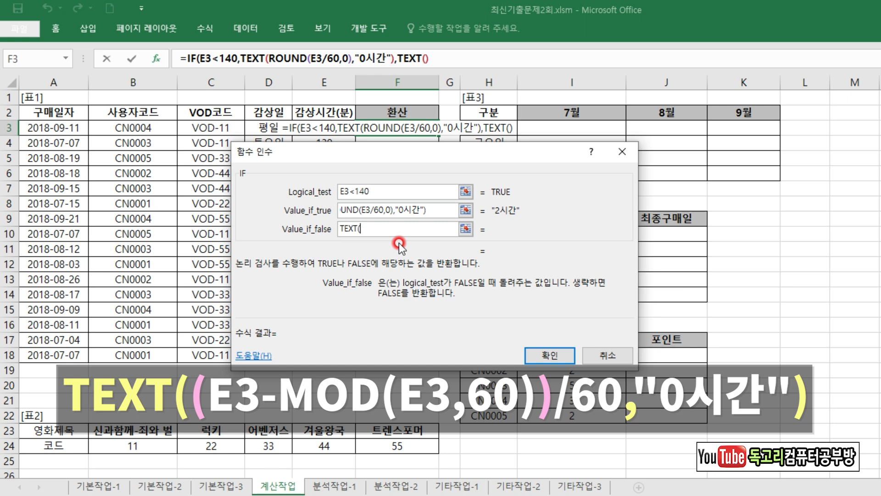
{"action": "type", "text": "("}
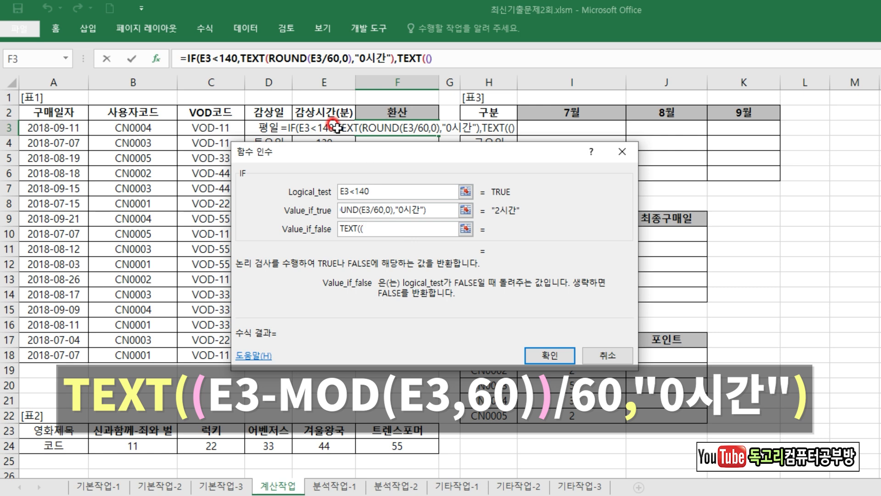
{"action": "type", "text": "E3-"}
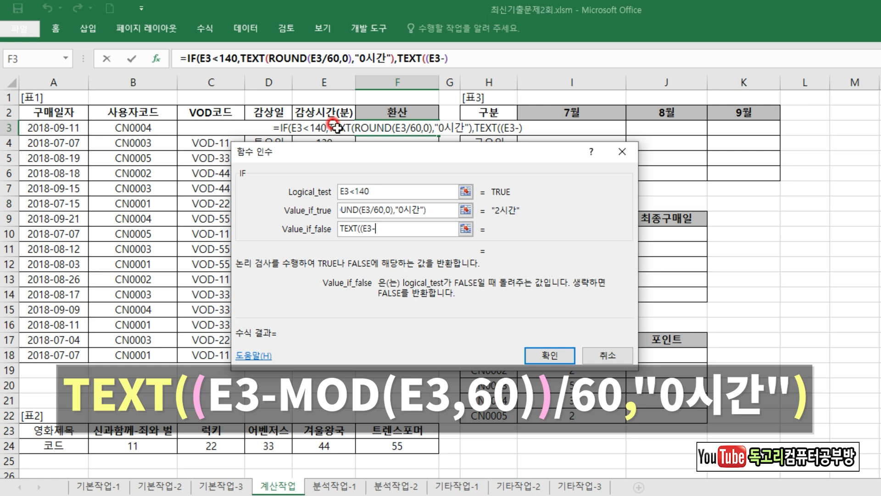
{"action": "type", "text": "MOD("}
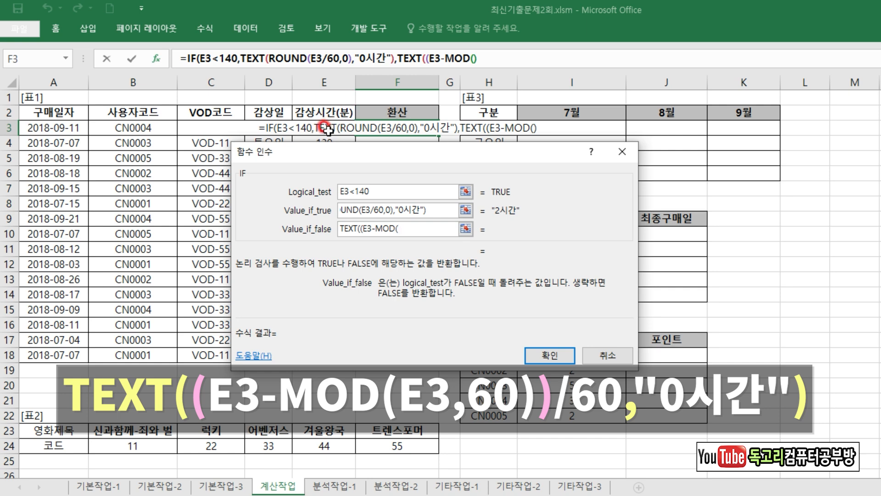
{"action": "left_click", "coordinate": [327, 129]}
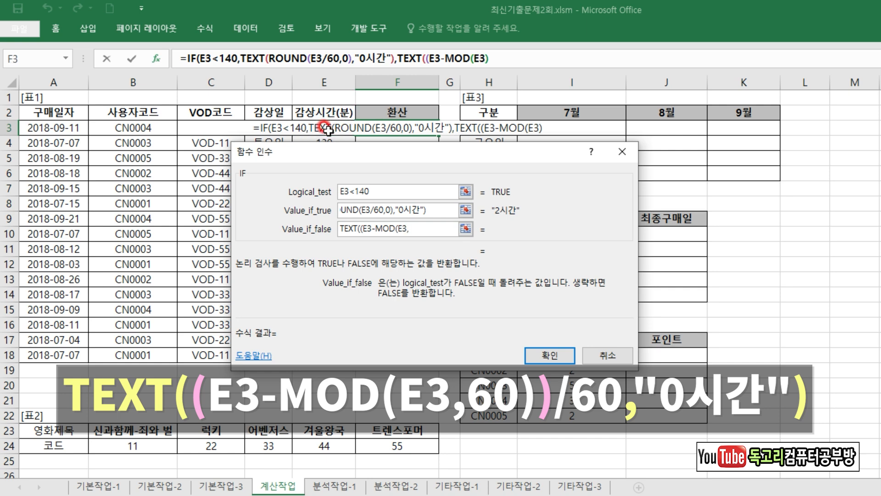
{"action": "type", "text": ",60)"}
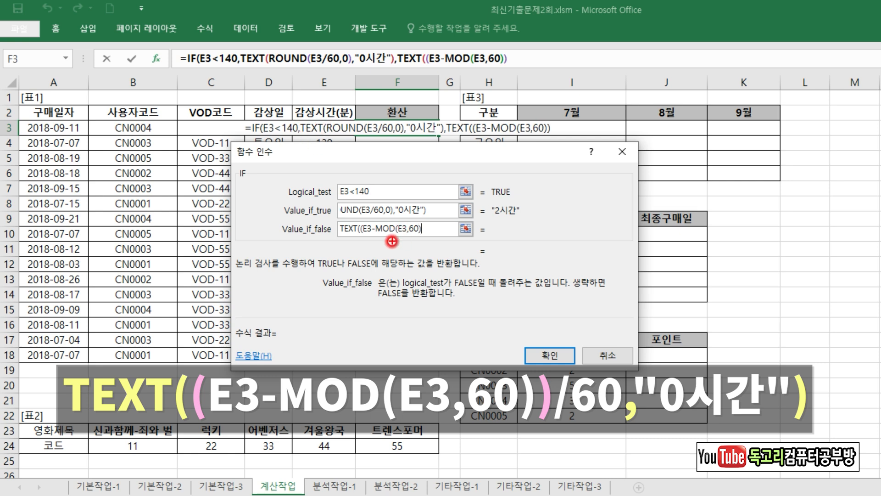
{"action": "left_click_drag", "start_coordinate": [359, 237], "coordinate": [405, 238]}
{"action": "mouse_move", "coordinate": [411, 238]}
{"action": "left_mouse_down"}
{"action": "mouse_move", "coordinate": [420, 238]}
{"action": "mouse_move", "coordinate": [395, 238]}
{"action": "left_mouse_up"}
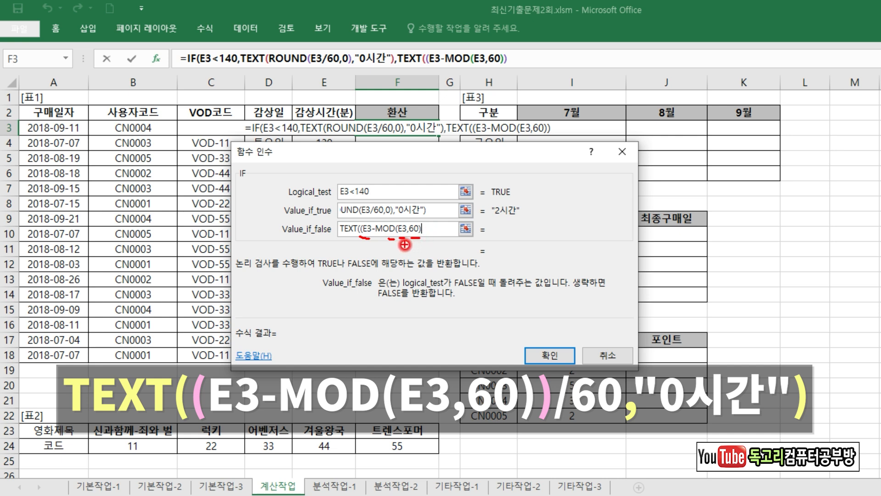
{"action": "mouse_move", "coordinate": [390, 239]}
{"action": "left_mouse_down"}
{"action": "mouse_move", "coordinate": [383, 226]}
{"action": "mouse_move", "coordinate": [416, 224]}
{"action": "mouse_move", "coordinate": [396, 241]}
{"action": "mouse_move", "coordinate": [359, 235]}
{"action": "mouse_move", "coordinate": [402, 259]}
{"action": "mouse_move", "coordinate": [432, 248]}
{"action": "left_mouse_up"}
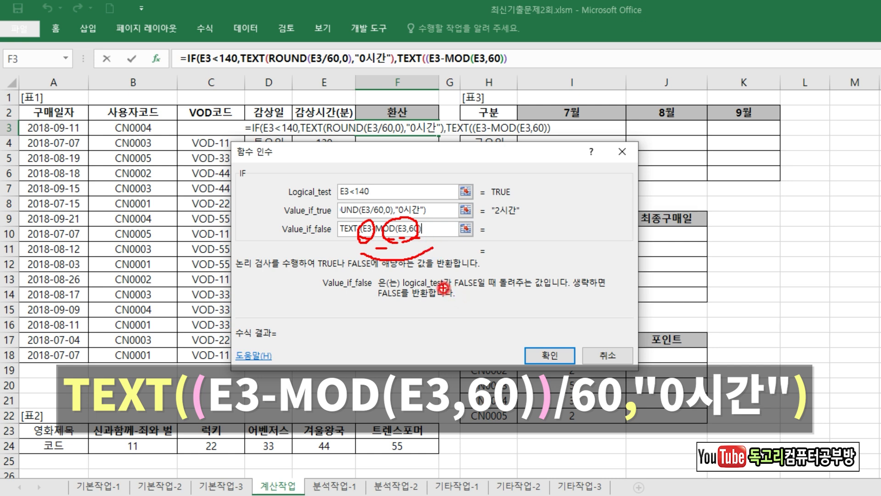
{"action": "key", "text": "Escape"}
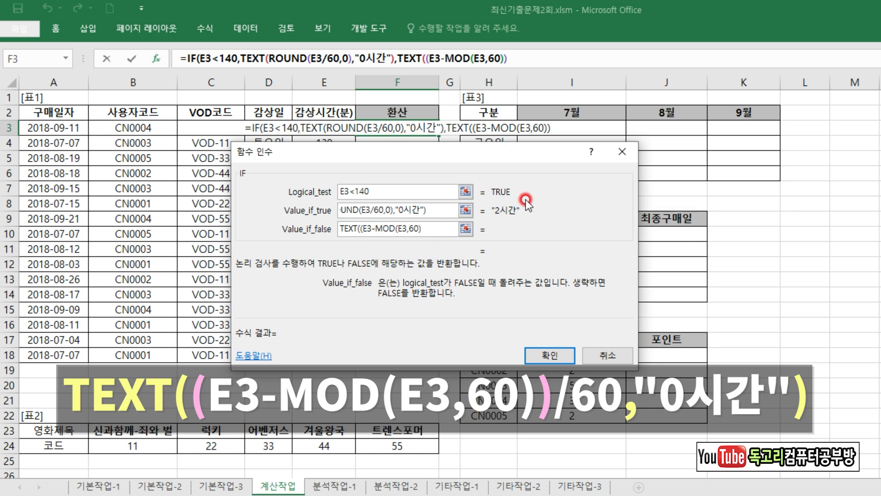
Step: Complete the first TEXT function in Value_if_false by dividing the bracketed difference by 60 and applying the format "0시간"
{"action": "type", "text": ")"}
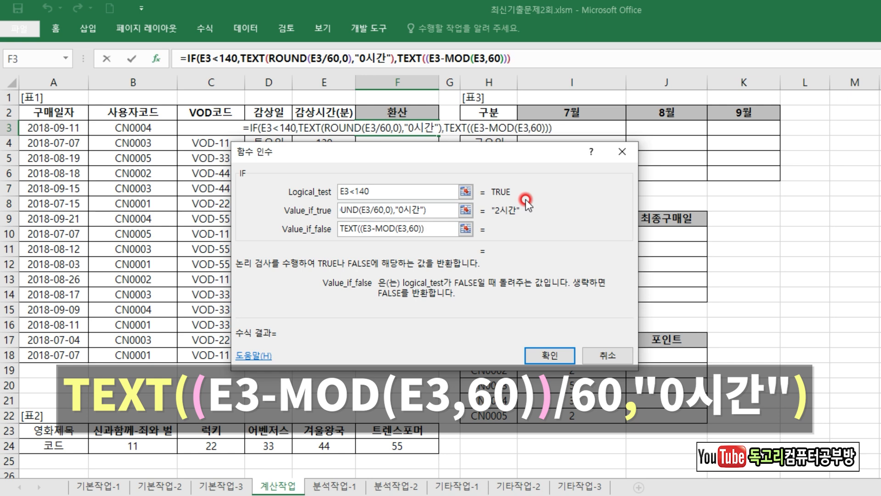
{"action": "type", "text": "/60"}
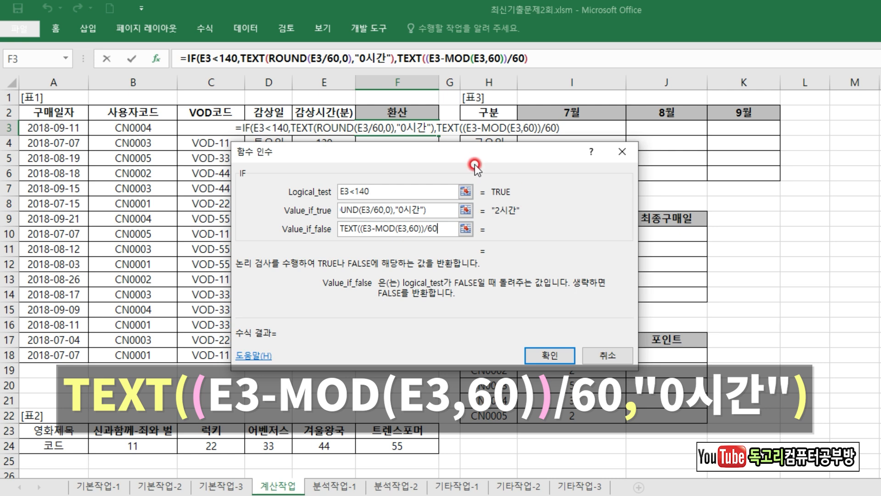
{"action": "type", "text": ",\""}
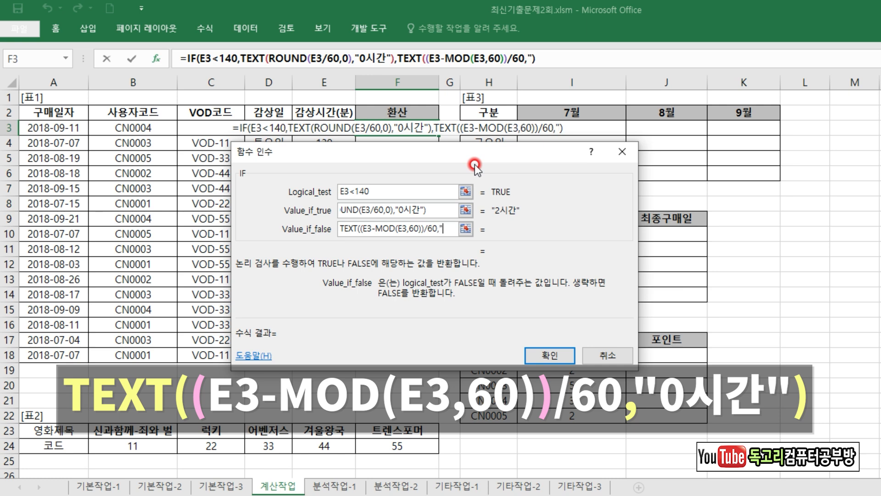
{"action": "type", "text": "0"}
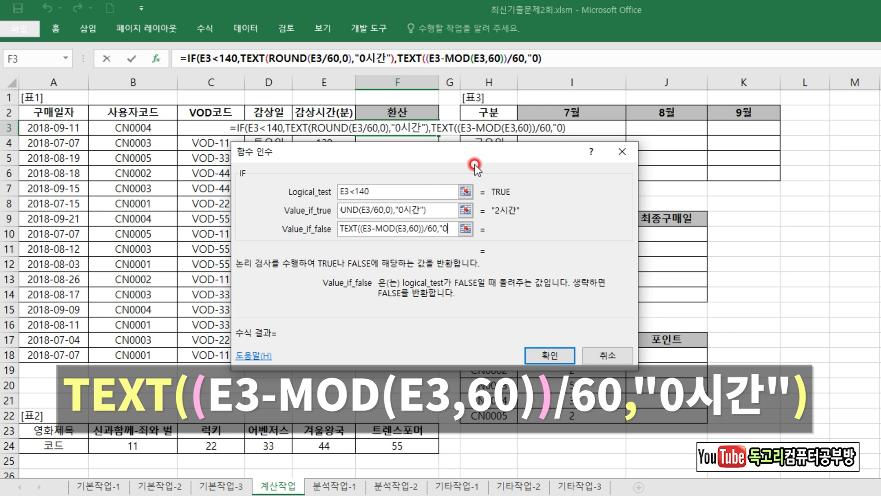
{"action": "type", "text": "시간"}
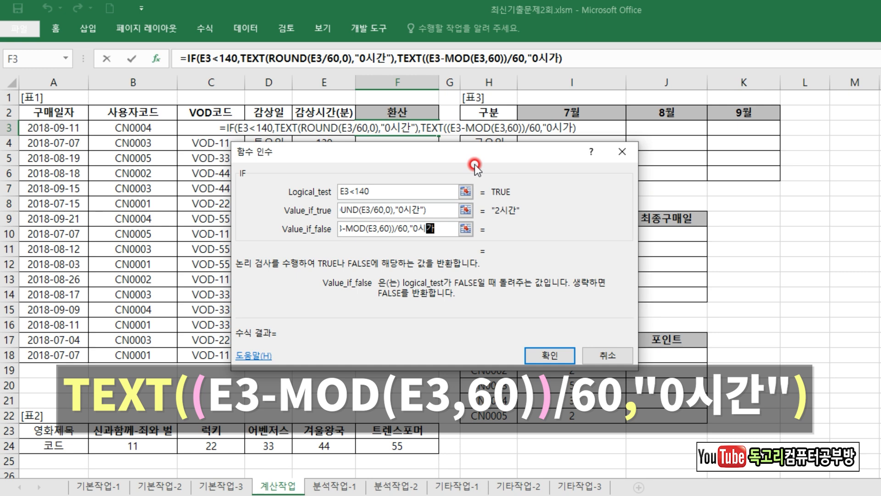
{"action": "type", "text": "\""}
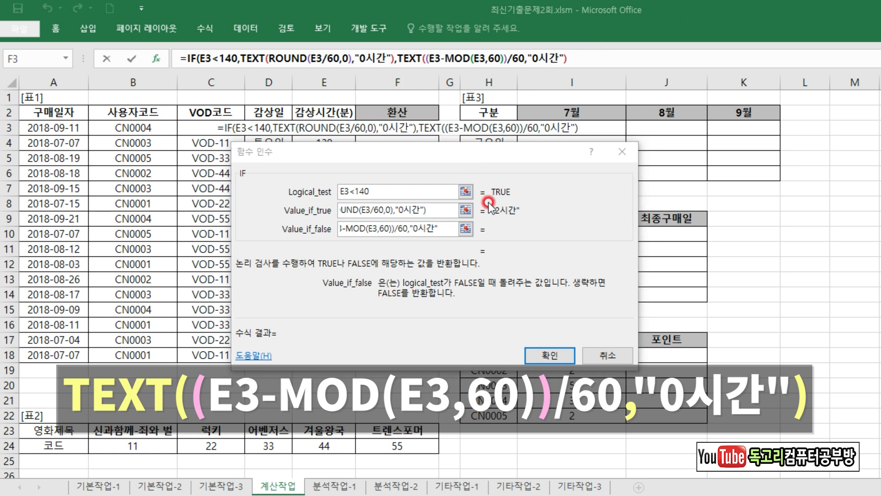
{"action": "left_click", "coordinate": [465, 229]}
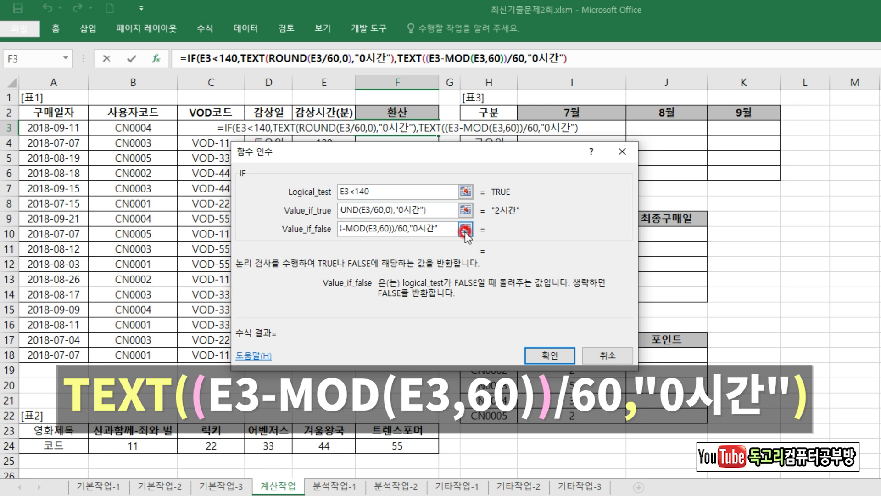
{"action": "type", "text": ")"}
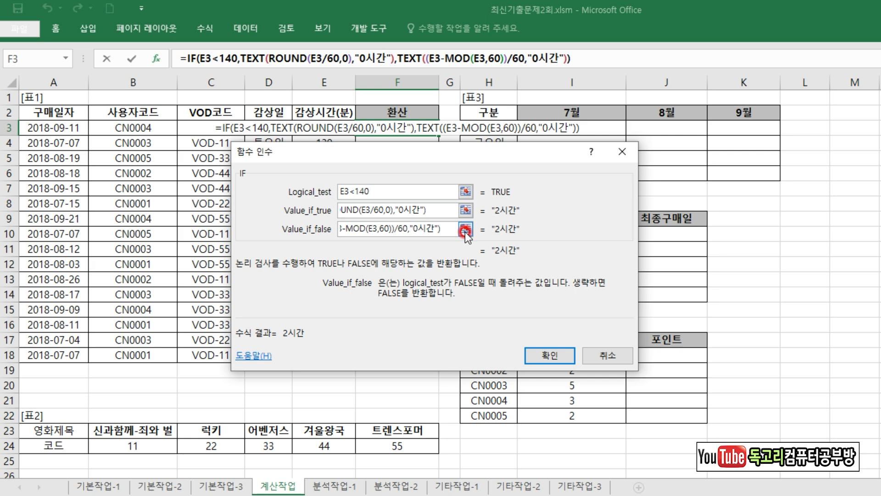
Step: Append &TEXT(MOD(E3,60) to the Value_if_false argument to add the leftover minutes
{"action": "type", "text": "&"}
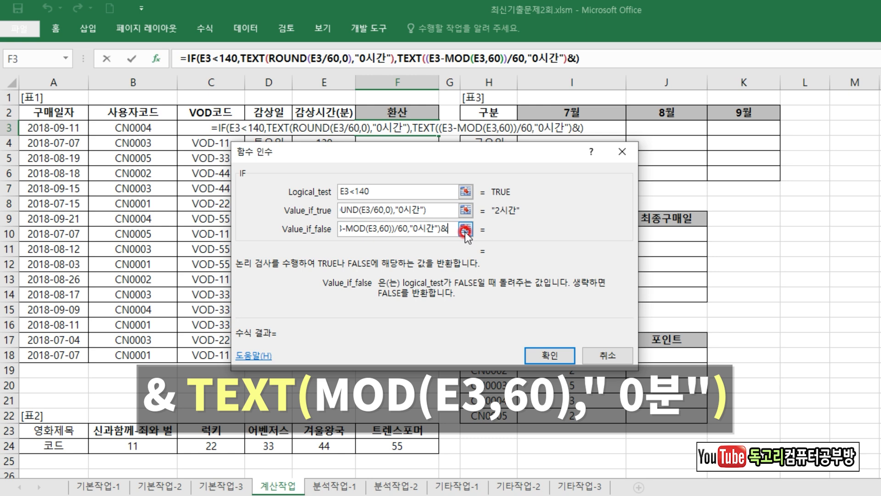
{"action": "type", "text": "T"}
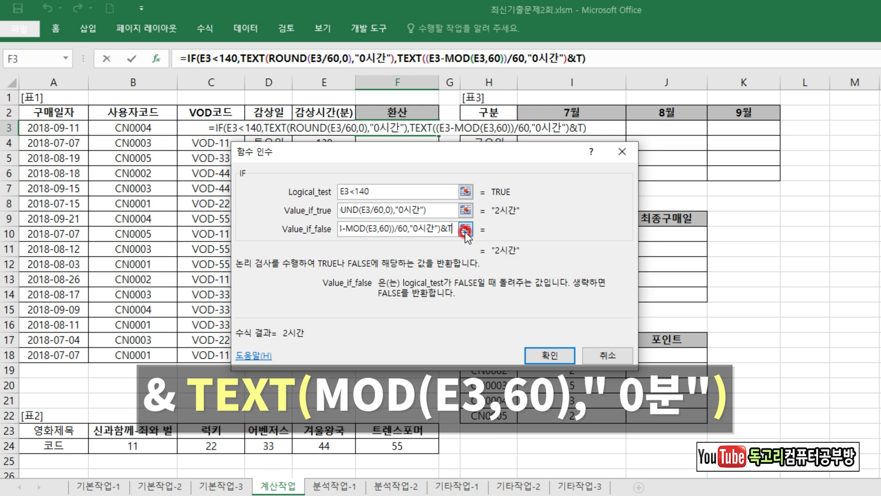
{"action": "type", "text": "EXT("}
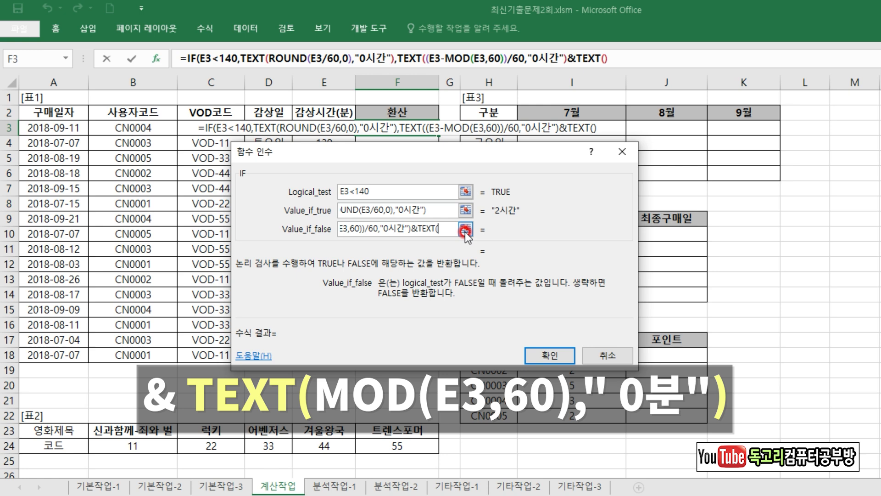
{"action": "type", "text": "MOD("}
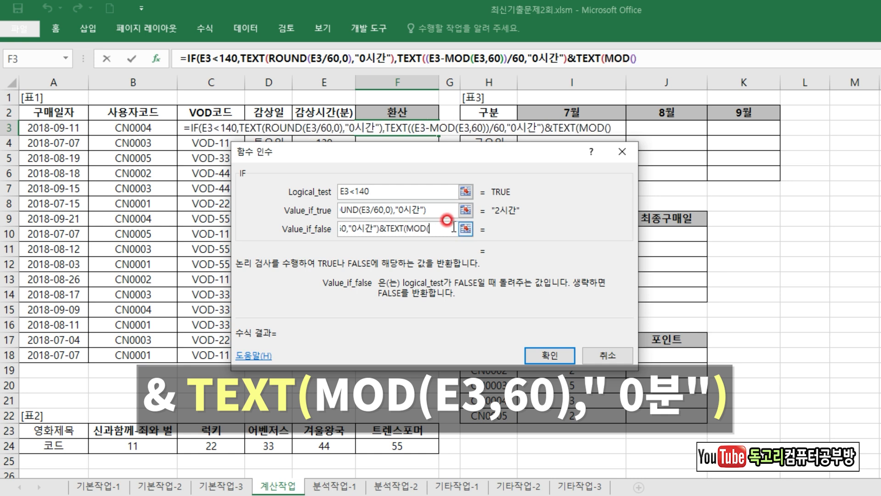
{"action": "left_click", "coordinate": [326, 123]}
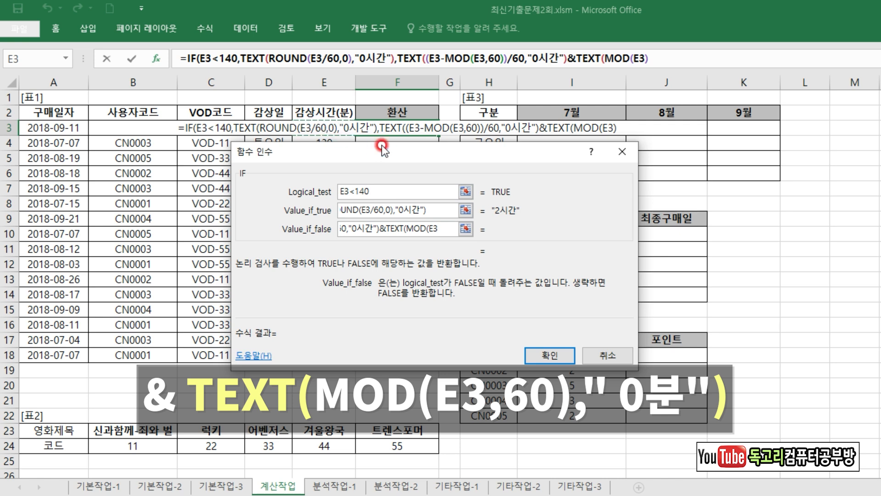
{"action": "type", "text": ",60"}
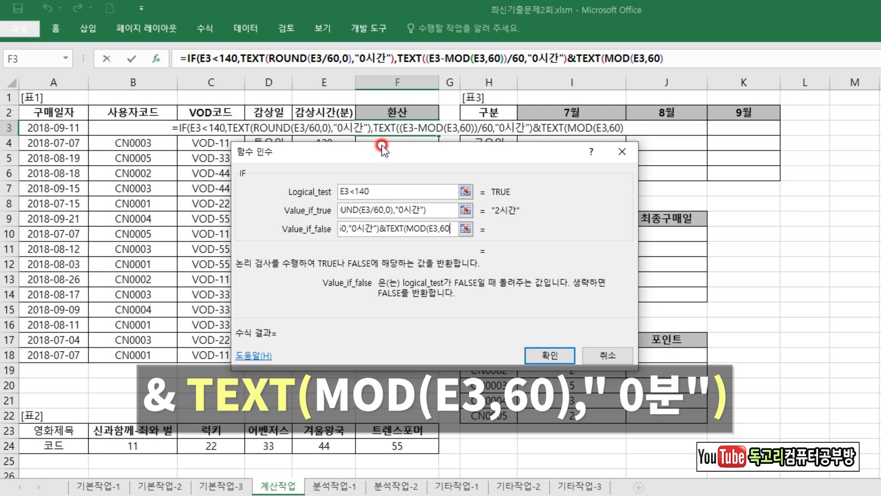
{"action": "type", "text": ")"}
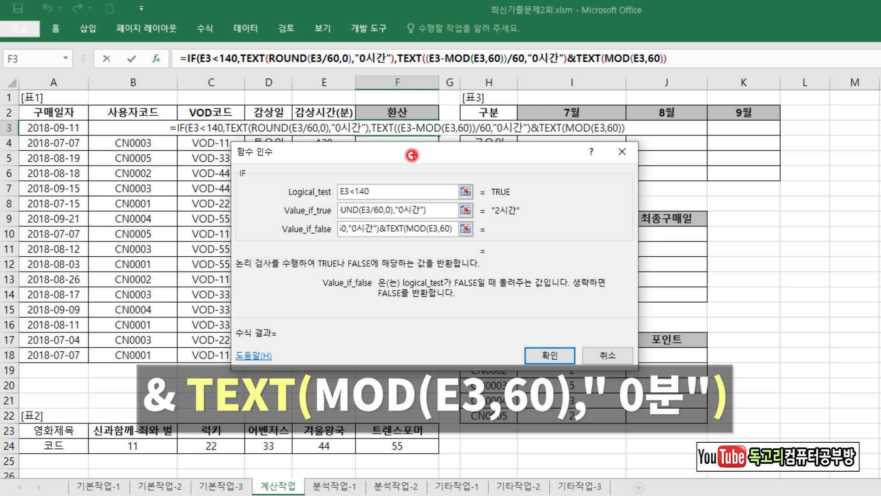
{"action": "left_click", "coordinate": [420, 235]}
{"action": "left_click_drag", "start_coordinate": [420, 236], "coordinate": [453, 239]}
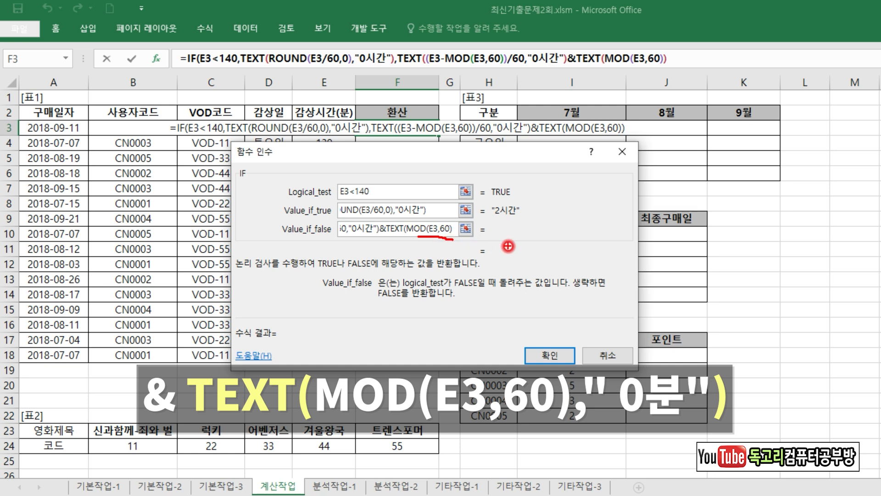
{"action": "key", "text": "Escape"}
Step: Finish the second TEXT function in Value_if_false with the format " 0분", including the leading space, and its closing parenthesis
{"action": "type", "text": ",\""}
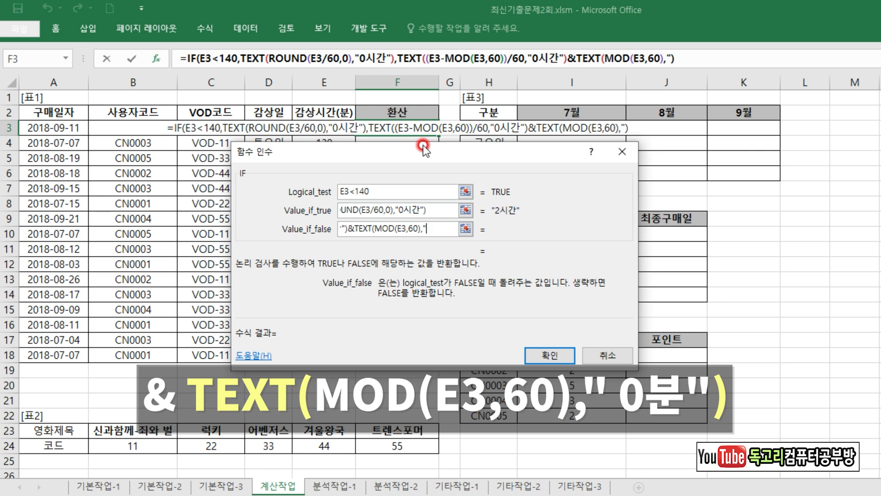
{"action": "type", "text": "0"}
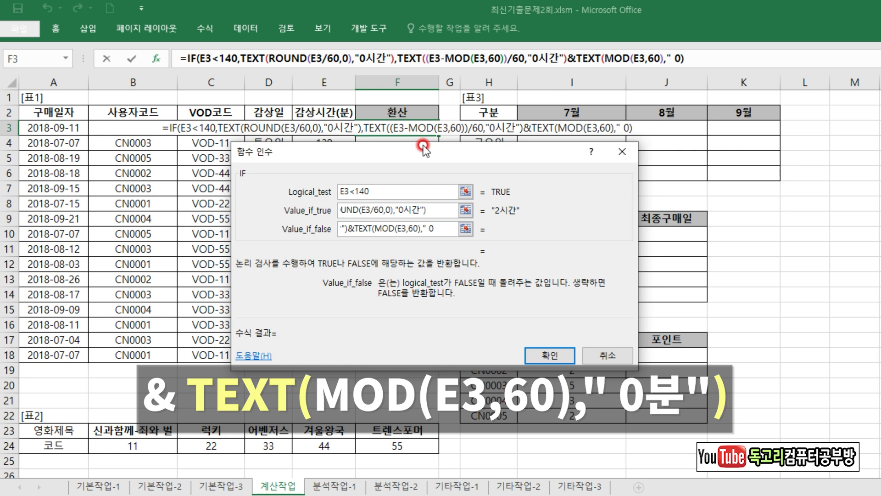
{"action": "type", "text": "분"}
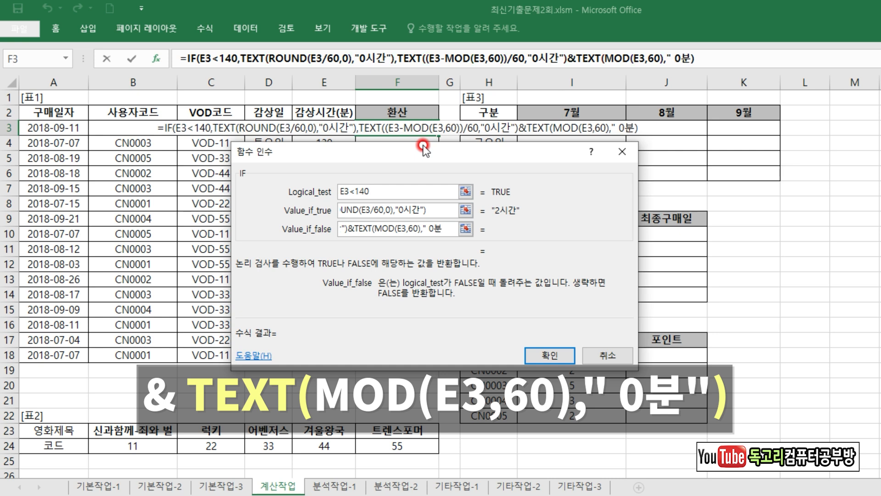
{"action": "type", "text": "\""}
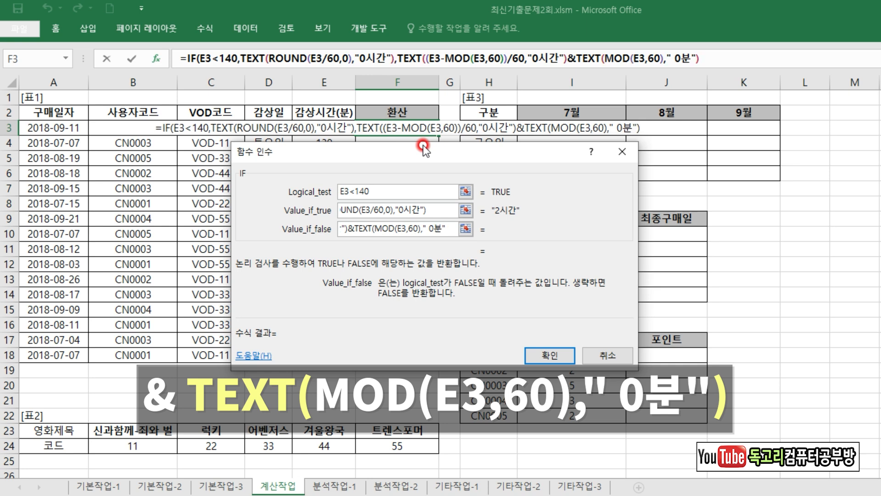
{"action": "type", "text": ")"}
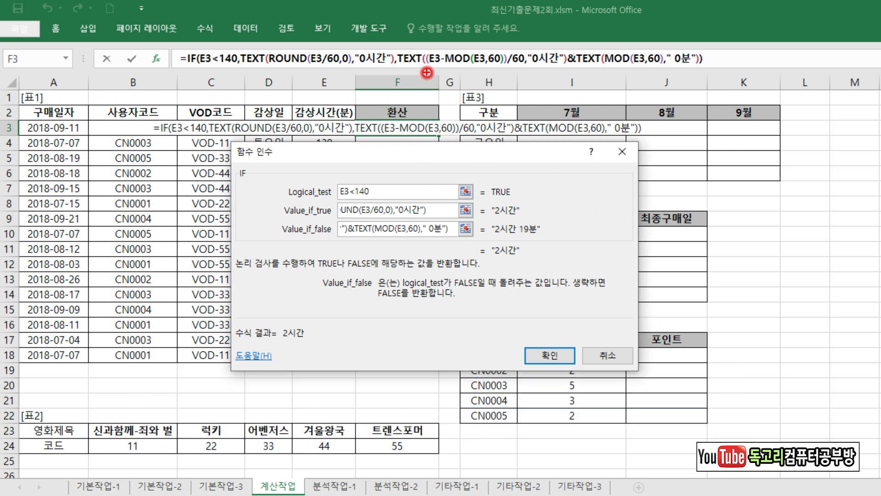
{"action": "left_click_drag", "start_coordinate": [430, 66], "coordinate": [494, 65]}
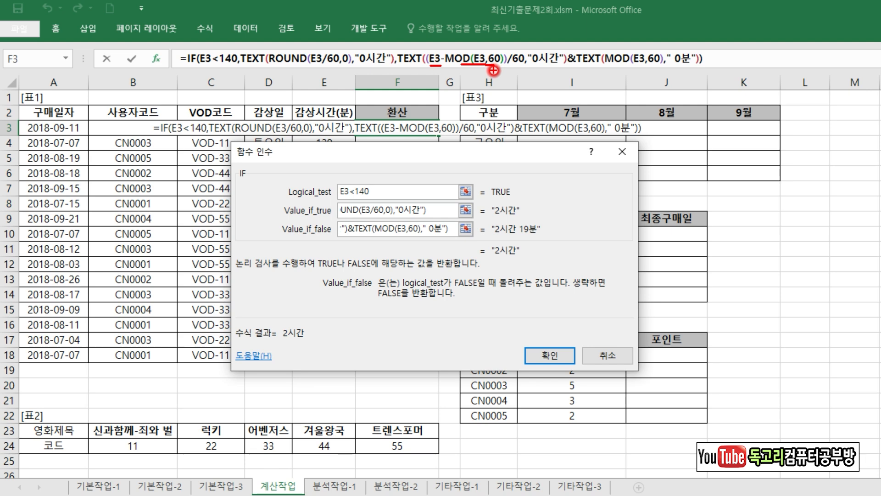
{"action": "mouse_move", "coordinate": [427, 72]}
{"action": "left_mouse_down"}
{"action": "mouse_move", "coordinate": [526, 70]}
{"action": "mouse_move", "coordinate": [507, 91]}
{"action": "mouse_move", "coordinate": [546, 68]}
{"action": "mouse_move", "coordinate": [657, 70]}
{"action": "mouse_move", "coordinate": [655, 85]}
{"action": "mouse_move", "coordinate": [678, 69]}
{"action": "mouse_move", "coordinate": [683, 78]}
{"action": "left_mouse_up"}
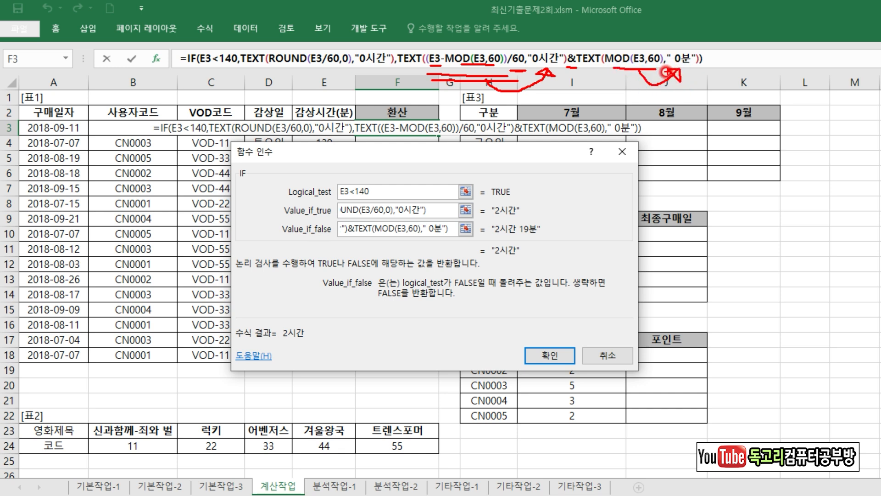
{"action": "mouse_move", "coordinate": [523, 87]}
{"action": "left_mouse_down"}
{"action": "mouse_move", "coordinate": [601, 112]}
{"action": "mouse_move", "coordinate": [652, 85]}
{"action": "left_mouse_up"}
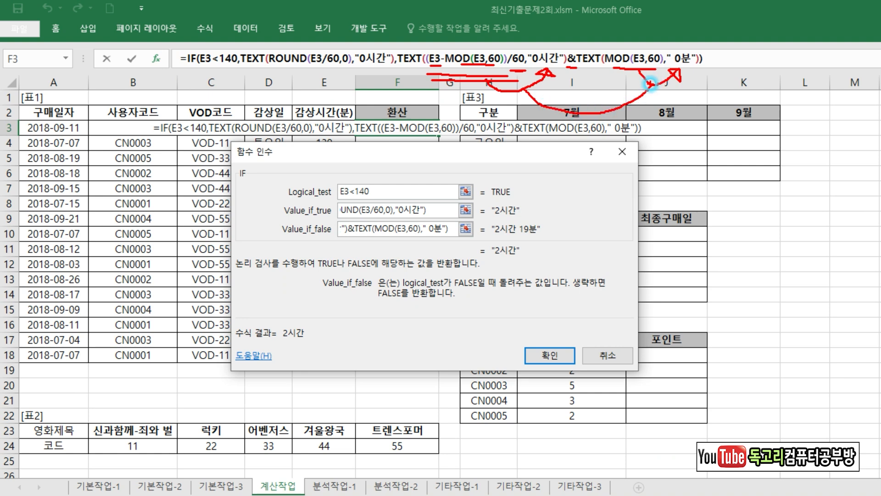
{"action": "left_click_drag", "start_coordinate": [492, 239], "coordinate": [545, 240]}
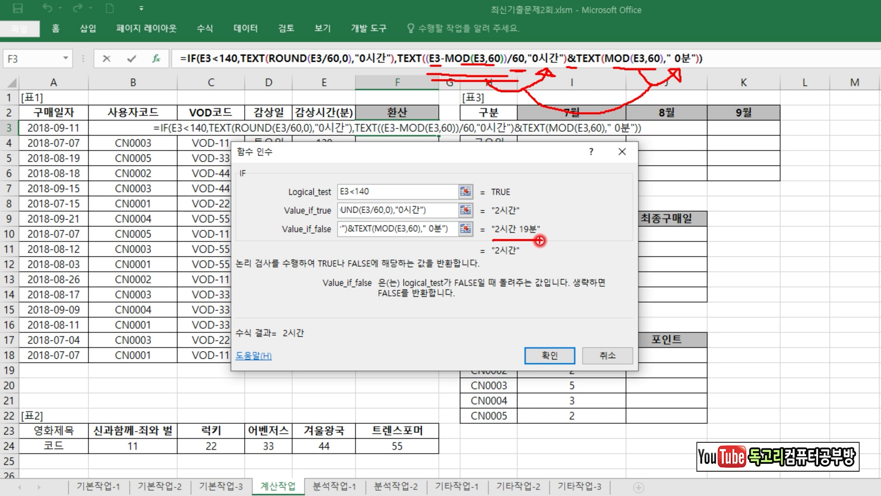
Step: Accept the IF formula in F3 and fill it down the 환산 column through F18
{"action": "mouse_move", "coordinate": [569, 378]}
{"action": "left_mouse_down"}
{"action": "mouse_move", "coordinate": [522, 338]}
{"action": "mouse_move", "coordinate": [548, 381]}
{"action": "left_mouse_up"}
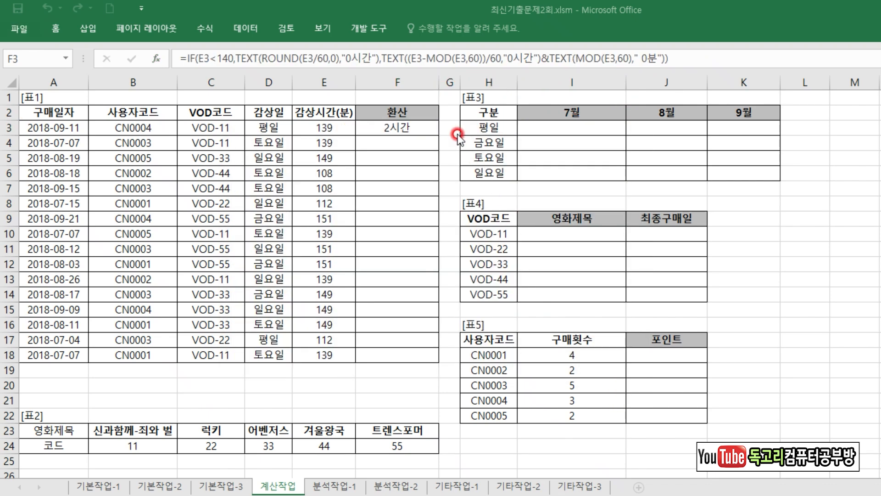
{"action": "key", "text": "Escape"}
{"action": "left_click_drag", "start_coordinate": [438, 135], "coordinate": [424, 355]}
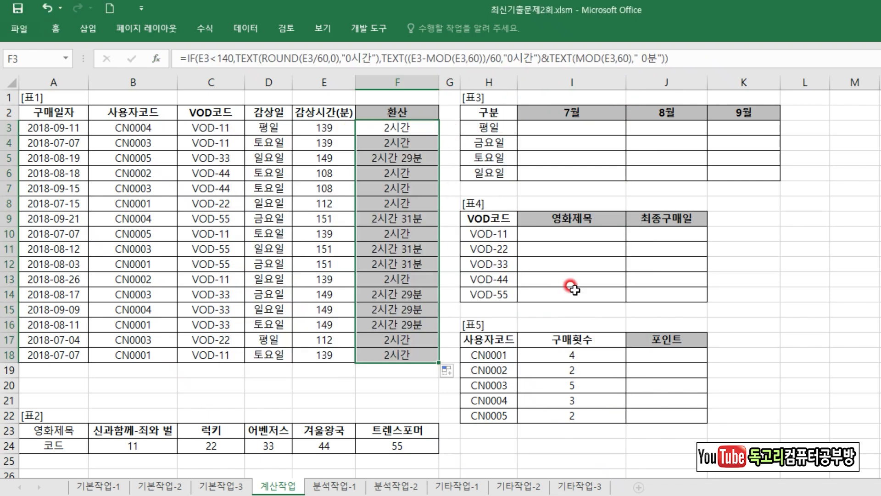
Step: Switch to the exam PDF in the browser and read task 2's requirements for the monthly average viewing time in [표3] I3:K6
{"action": "left_click", "coordinate": [584, 269]}
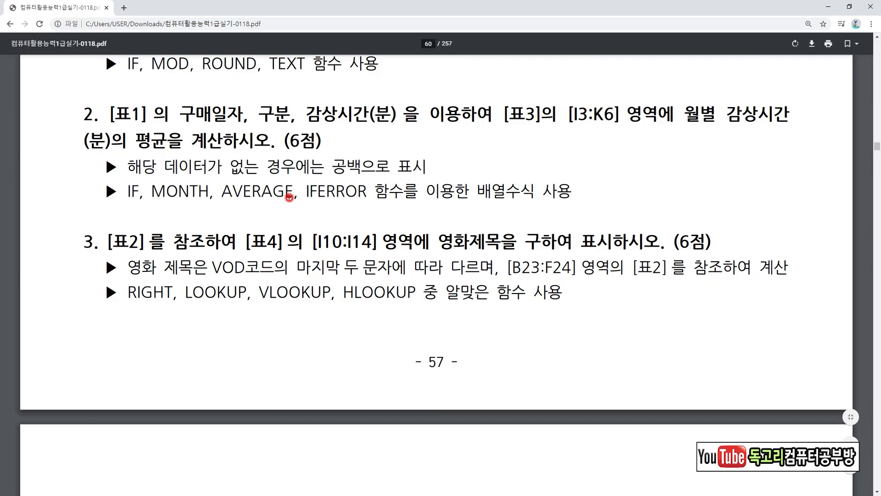
{"action": "left_click_drag", "start_coordinate": [177, 133], "coordinate": [380, 122]}
{"action": "left_click_drag", "start_coordinate": [574, 130], "coordinate": [614, 130]}
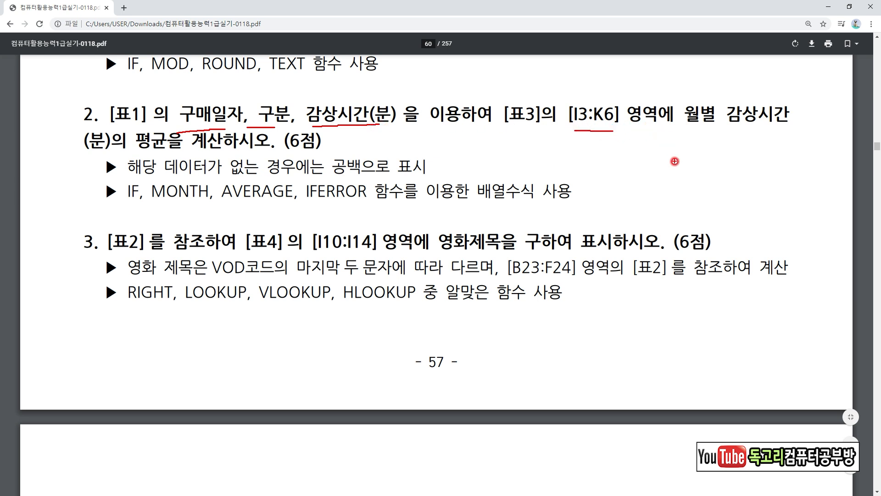
{"action": "left_click_drag", "start_coordinate": [684, 131], "coordinate": [773, 128]}
{"action": "mouse_move", "coordinate": [149, 149]}
{"action": "left_mouse_down"}
{"action": "mouse_move", "coordinate": [176, 151]}
{"action": "mouse_move", "coordinate": [225, 177]}
{"action": "mouse_move", "coordinate": [394, 174]}
{"action": "left_mouse_up"}
{"action": "left_click_drag", "start_coordinate": [120, 208], "coordinate": [443, 205]}
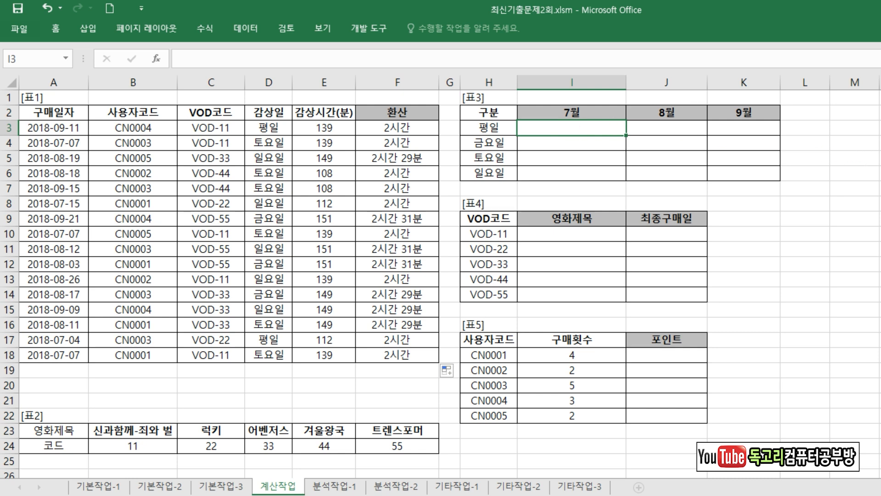
Step: Start a formula in I3 with an IF function nested inside AVERAGE: =AVERAGE(IF(
{"action": "type", "text": "="}
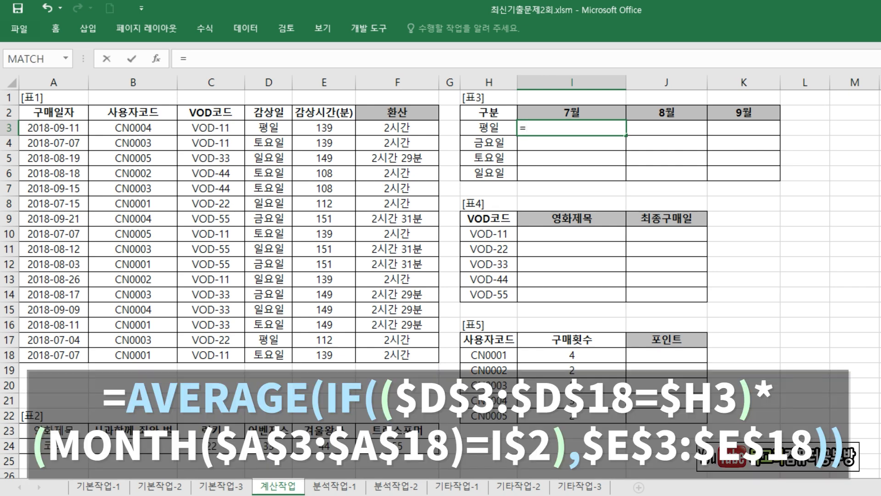
{"action": "type", "text": "AV"}
{"action": "key", "text": "Down"}
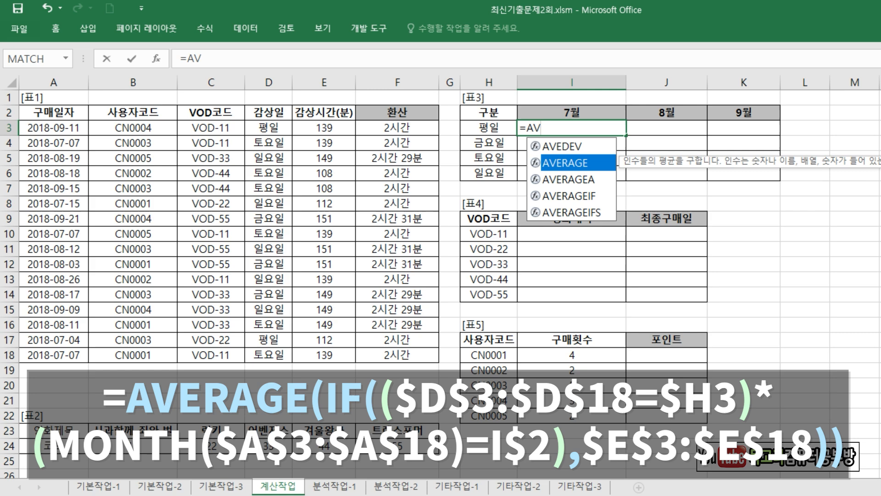
{"action": "key", "text": "Tab"}
{"action": "type", "text": "IF("}
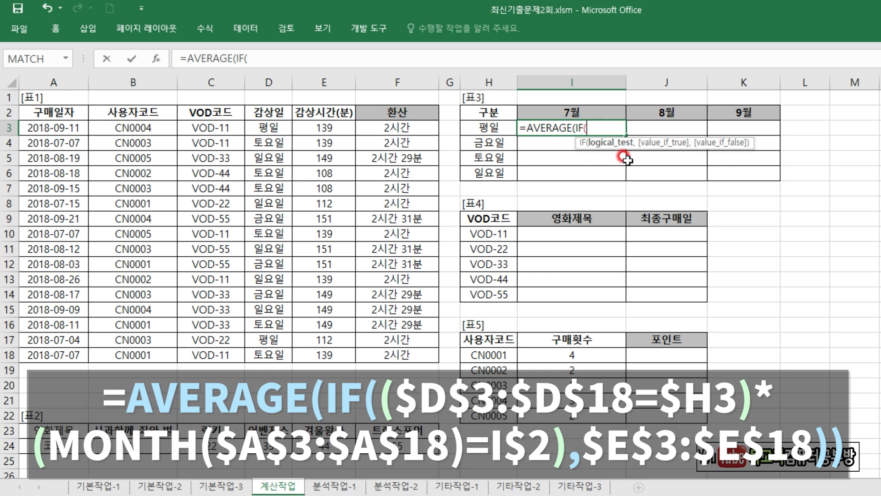
Step: Enter the first IF condition ($D$3:$D$18=$H3), with only H3's column locked, followed by the * operator
{"action": "type", "text": "("}
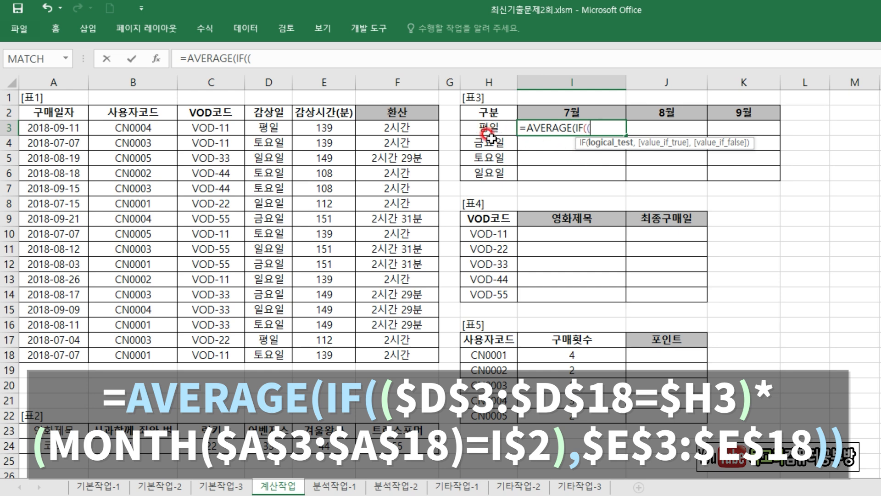
{"action": "left_click_drag", "start_coordinate": [266, 129], "coordinate": [266, 355]}
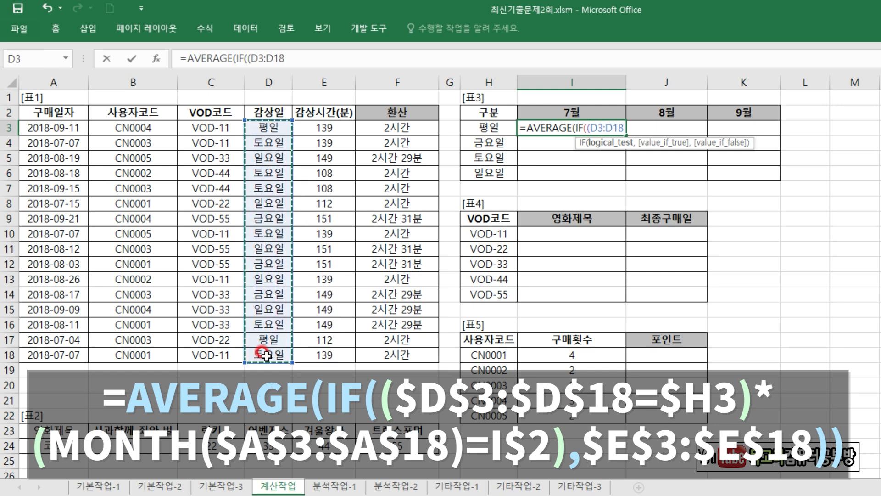
{"action": "key", "text": "F4"}
{"action": "type", "text": "="}
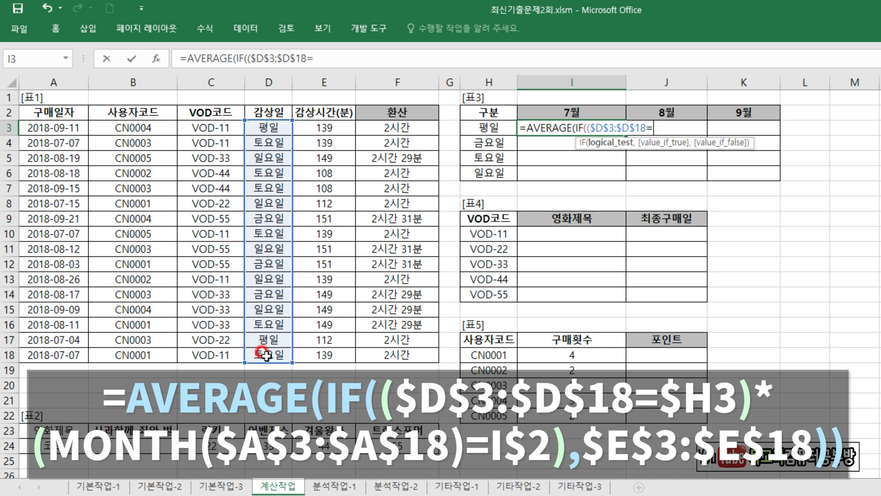
{"action": "left_click", "coordinate": [489, 127]}
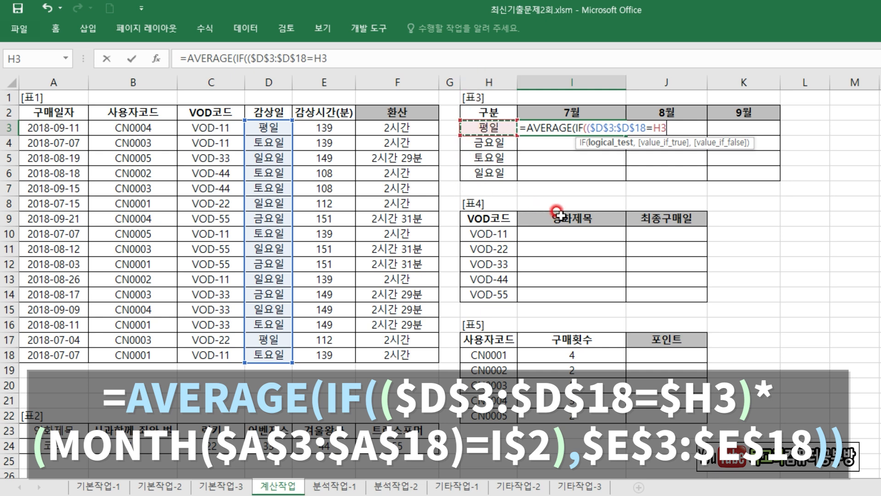
{"action": "key", "text": "F4"}
{"action": "key", "text": "F4"}
{"action": "key", "text": "F4"}
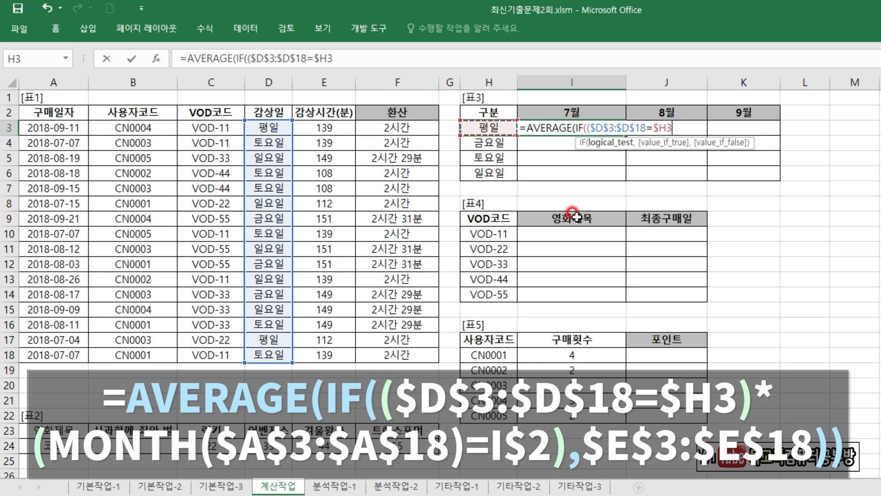
{"action": "type", "text": "*"}
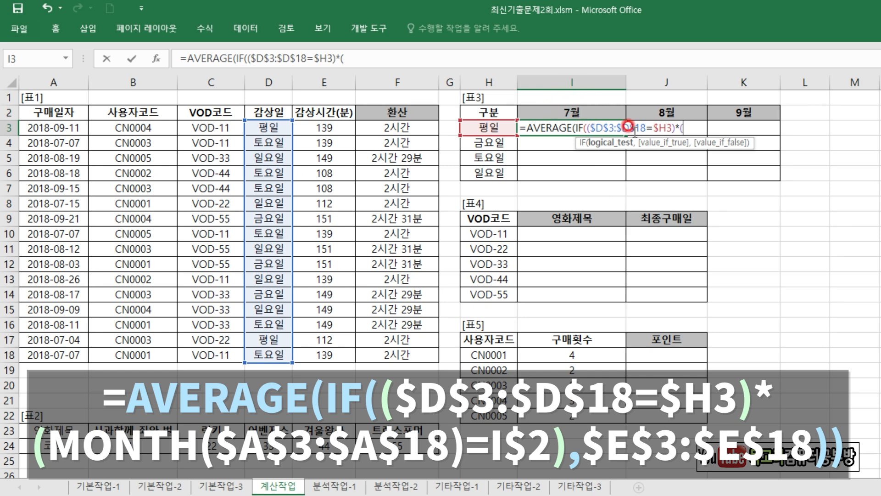
Step: Open the second condition and add MONTH($A$3:$A$18) to it, using the purchase dates as an absolute range
{"action": "type", "text": "MO"}
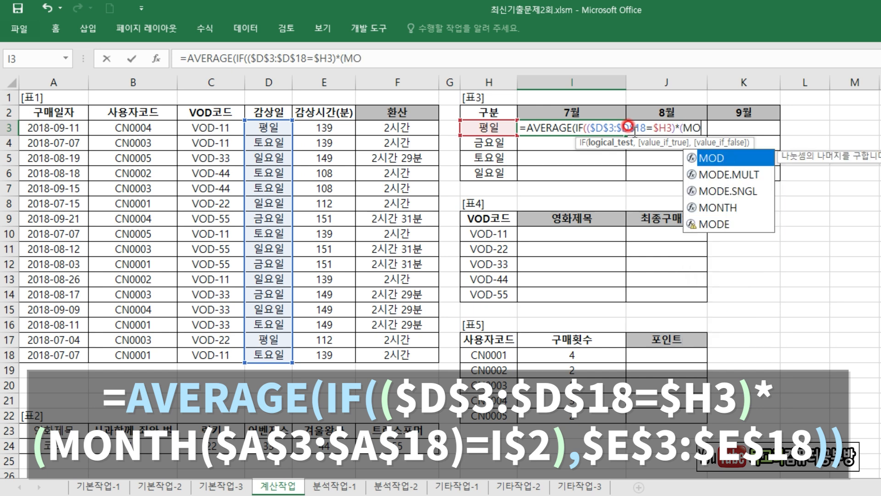
{"action": "key", "text": "Down"}
{"action": "key", "text": "Down"}
{"action": "key", "text": "Down"}
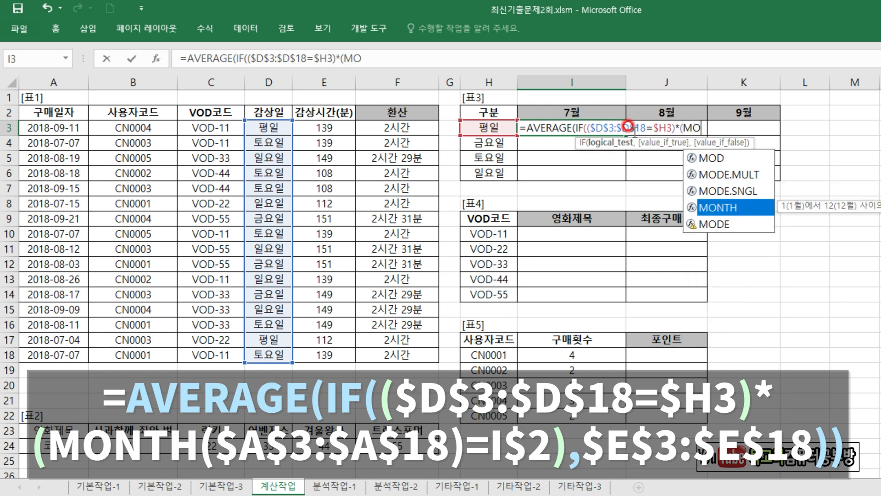
{"action": "key", "text": "Tab"}
{"action": "left_click_drag", "start_coordinate": [69, 132], "coordinate": [74, 355]}
{"action": "key", "text": "F4"}
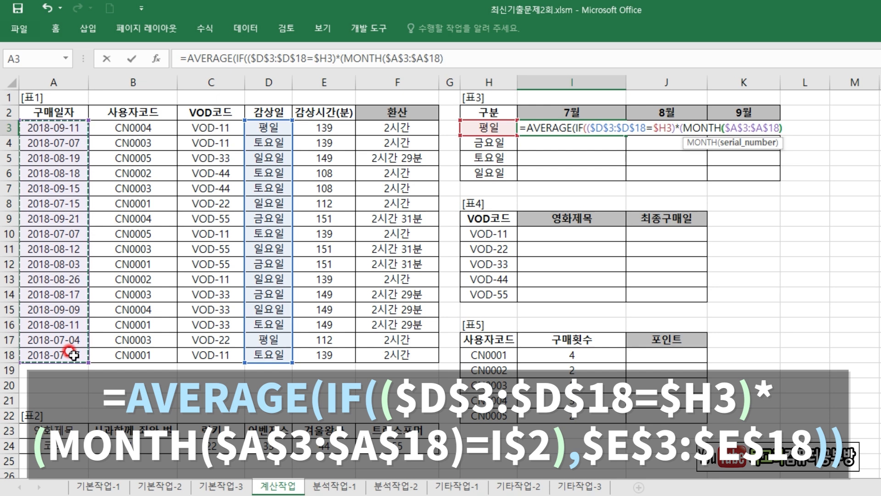
{"action": "type", "text": ")"}
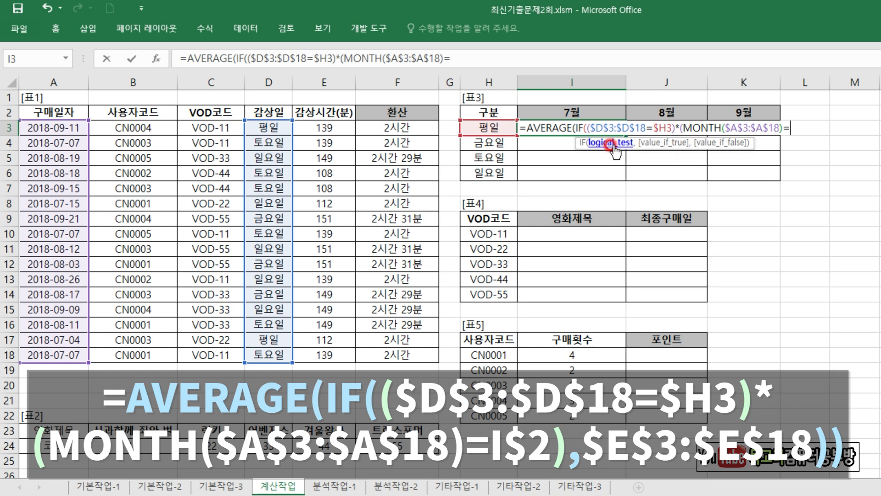
Step: Compare the MONTH result with I$2, with only the row locked, and close the second condition's parenthesis
{"action": "type", "text": "="}
{"action": "left_click", "coordinate": [566, 112]}
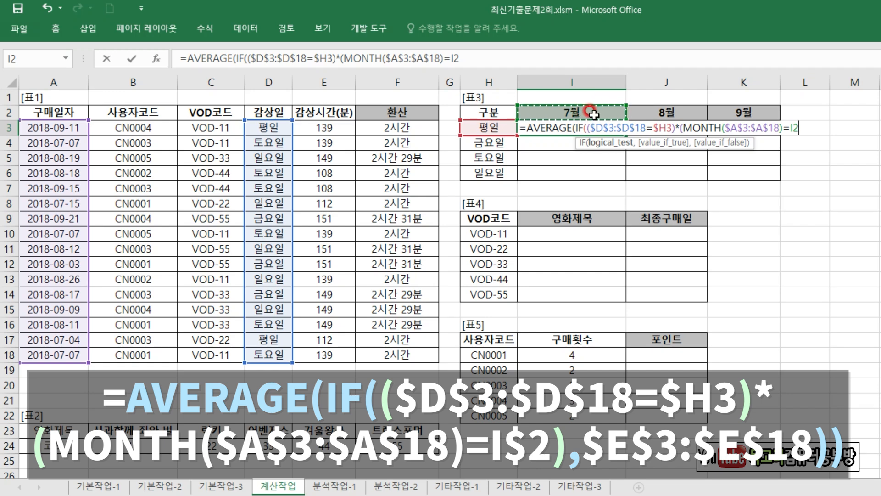
{"action": "left_click_drag", "start_coordinate": [594, 92], "coordinate": [751, 93]}
{"action": "key", "text": "Escape"}
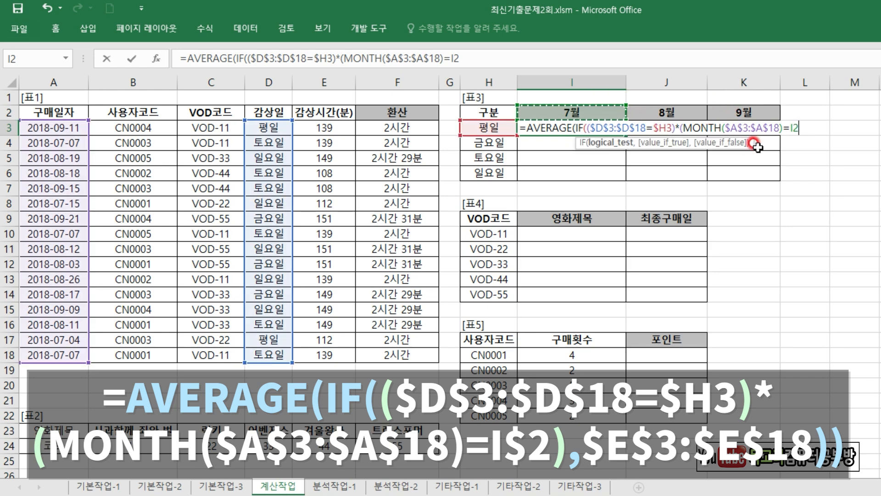
{"action": "key", "text": "F4"}
{"action": "key", "text": "F4"}
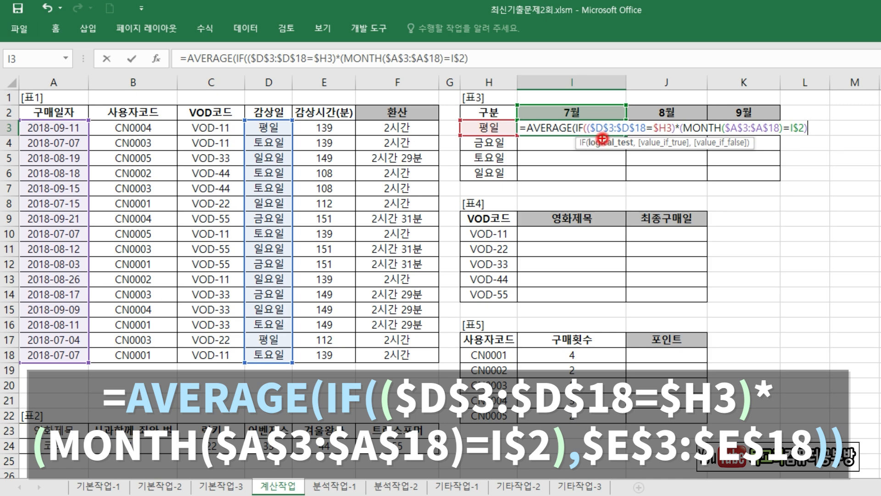
{"action": "left_click_drag", "start_coordinate": [592, 136], "coordinate": [811, 142]}
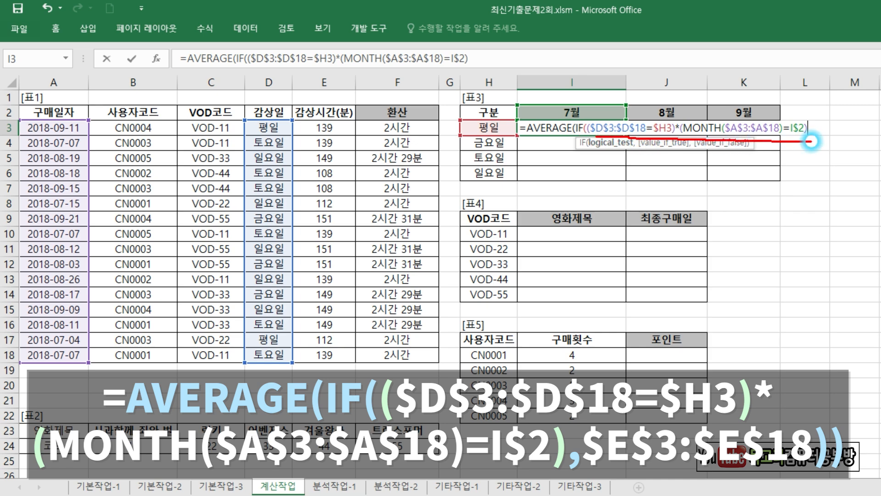
{"action": "right_click", "coordinate": [840, 147]}
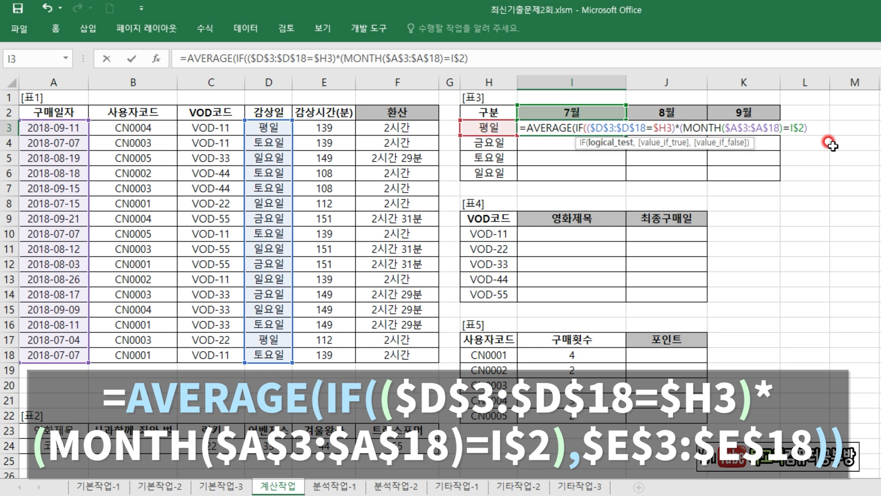
Step: Set the IF's value_if_true to $E$3:$E$18, close both functions, and enter I3 as an array formula
{"action": "type", "text": ","}
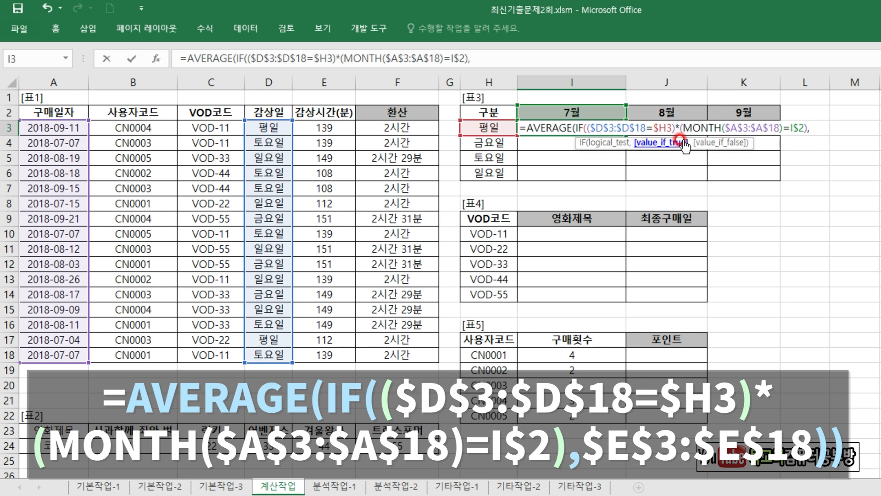
{"action": "left_click_drag", "start_coordinate": [325, 129], "coordinate": [349, 355]}
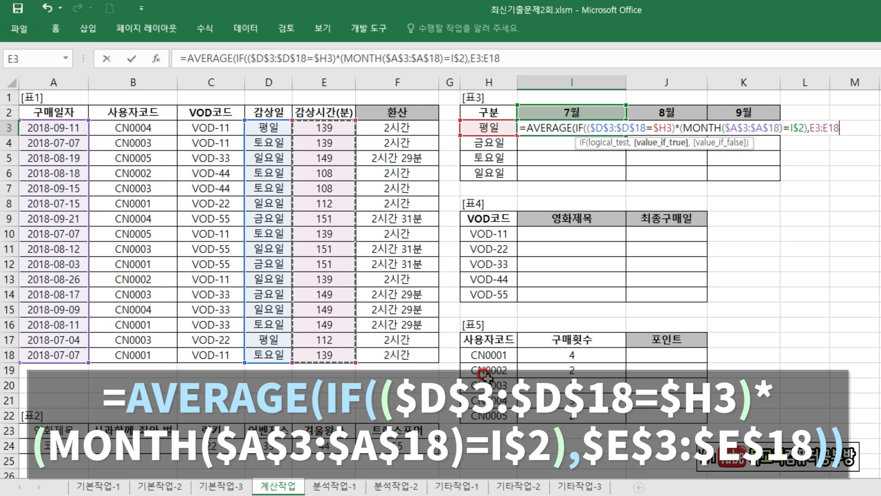
{"action": "key", "text": "F4"}
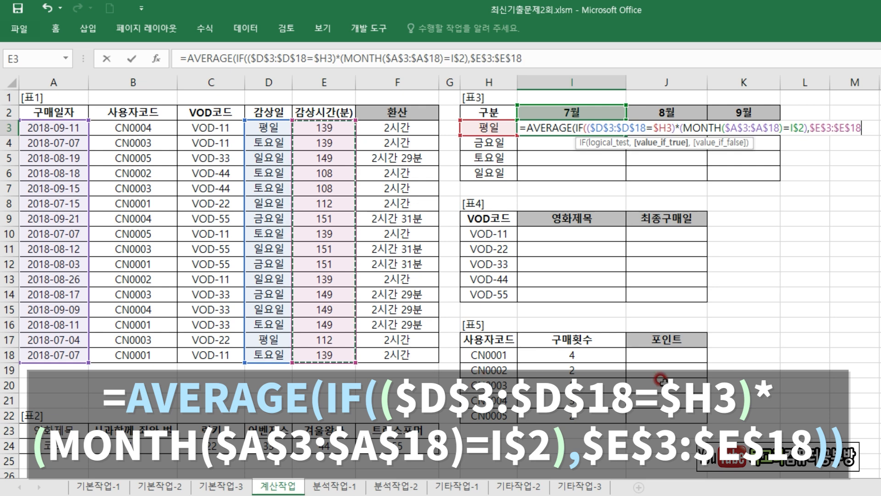
{"action": "type", "text": "))"}
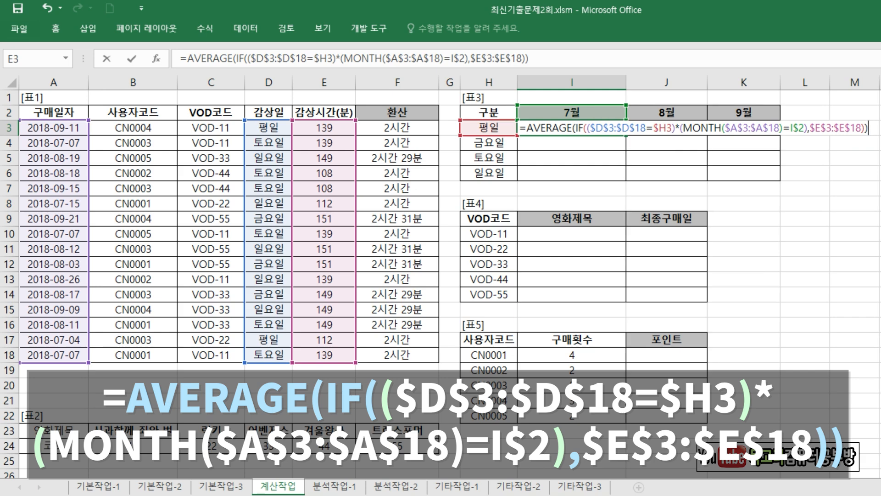
{"action": "key", "text": "ctrl+shift+Return"}
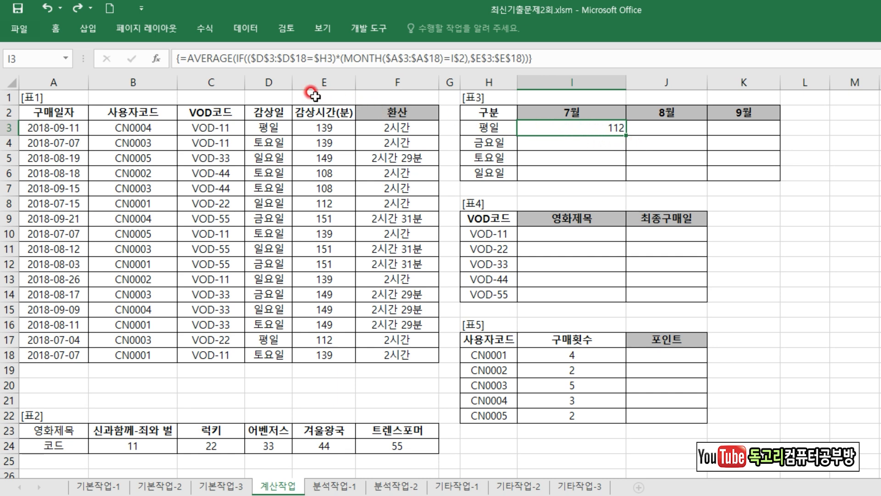
Step: Cut everything after the equals sign in the I3 formula and start an IFERROR function in its place
{"action": "left_click_drag", "start_coordinate": [187, 59], "coordinate": [552, 70]}
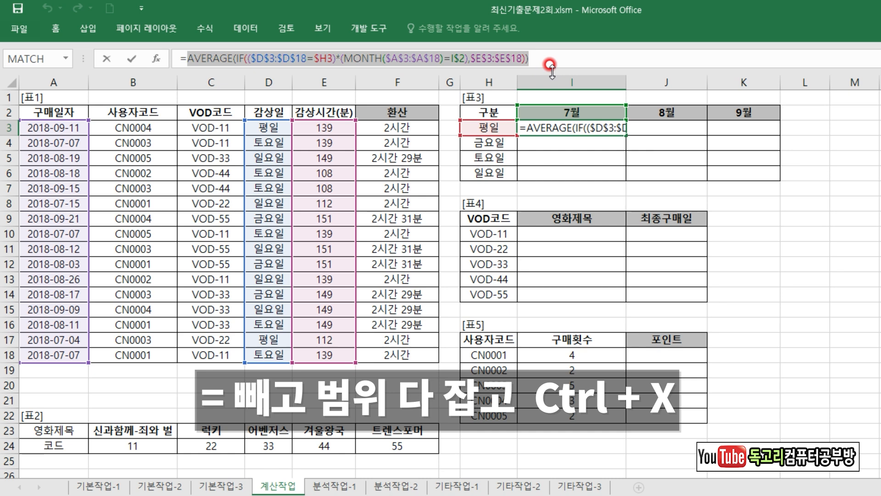
{"action": "key", "text": "ctrl+x"}
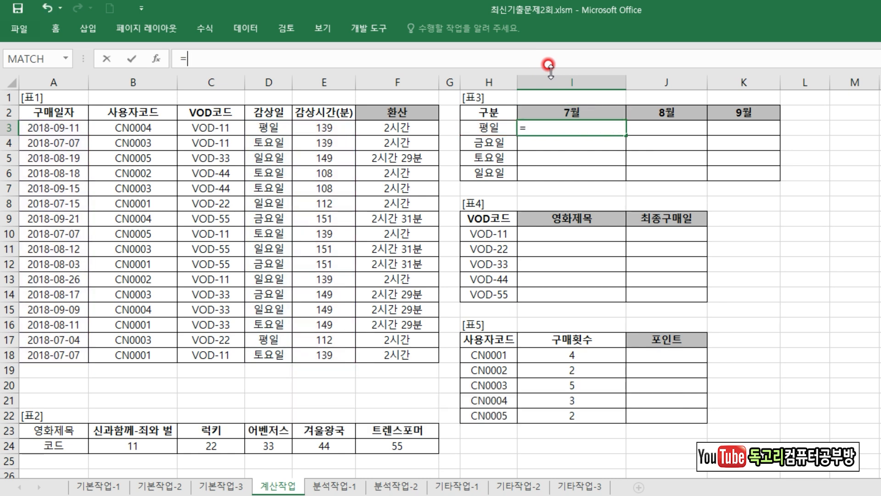
{"action": "type", "text": "IF"}
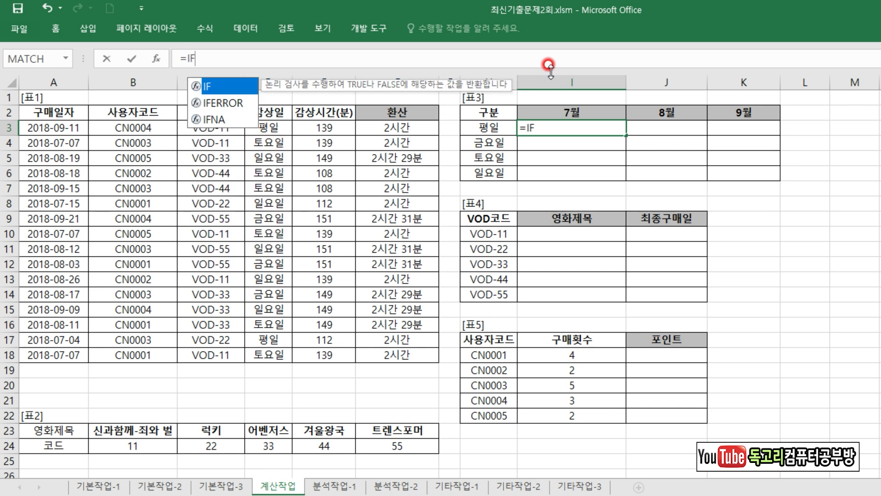
{"action": "key", "text": "Down"}
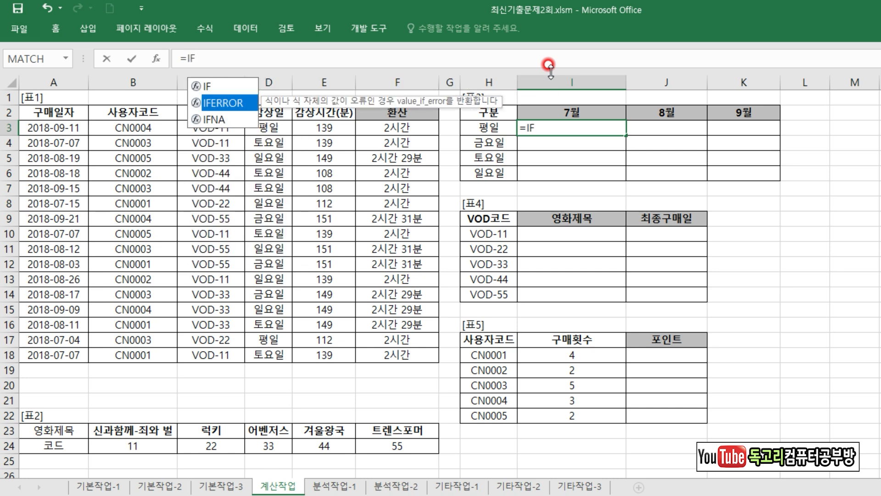
{"action": "key", "text": "Tab"}
Step: Paste the cut AVERAGE formula as IFERROR's Value, set Value_if_error to "", and confirm it as an array formula
{"action": "left_click", "coordinate": [159, 59]}
{"action": "left_click_drag", "start_coordinate": [411, 154], "coordinate": [497, 186]}
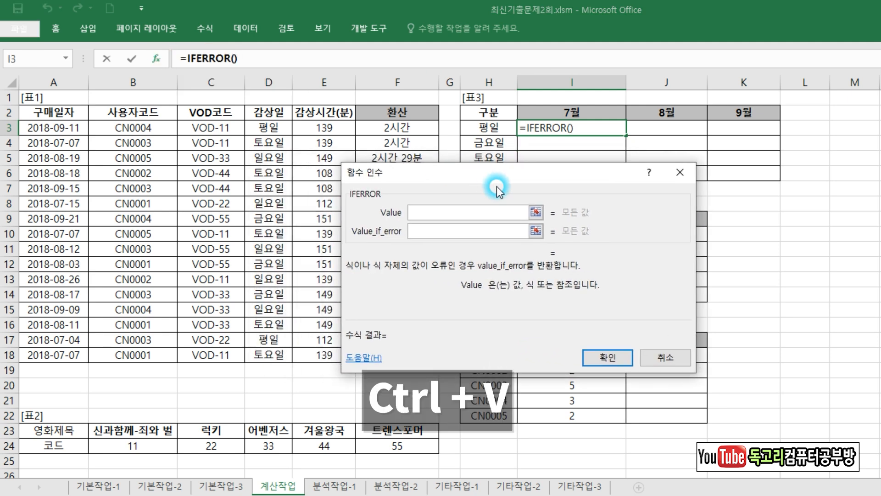
{"action": "key", "text": "ctrl+v"}
{"action": "left_click", "coordinate": [487, 230]}
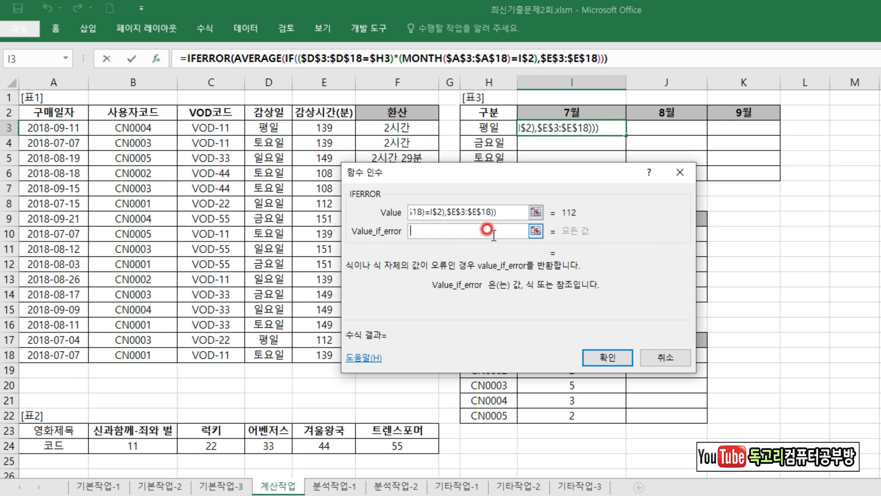
{"action": "type", "text": "\"\""}
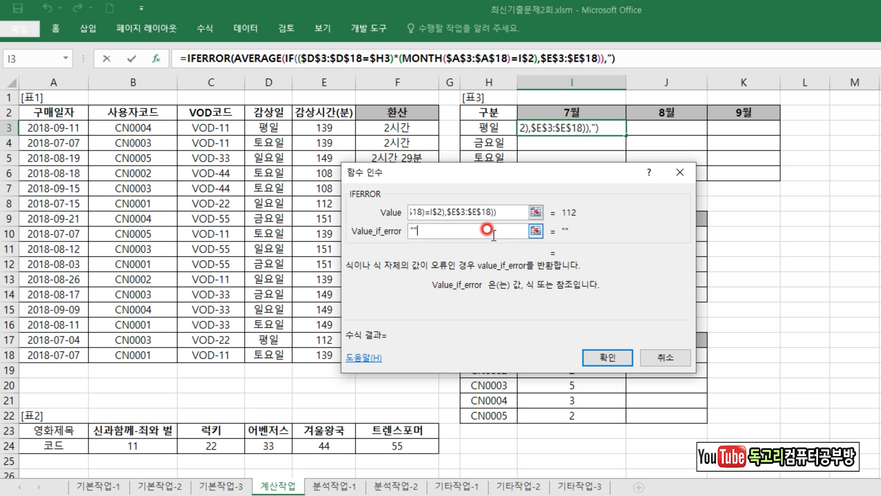
{"action": "left_click", "coordinate": [613, 358], "text": "ctrl+shift"}
Step: Fill the I3 array formula across and down to K6 in [표3], and check the filled cells
{"action": "left_click_drag", "start_coordinate": [625, 135], "coordinate": [757, 181]}
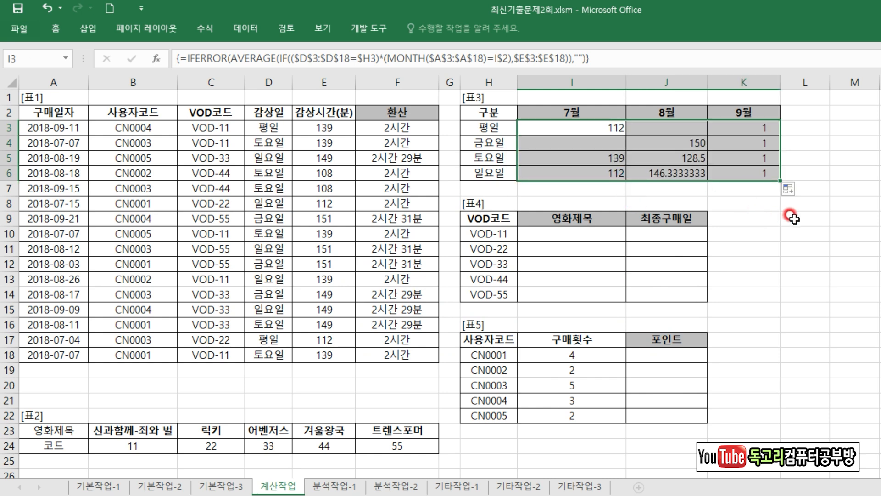
{"action": "left_click", "coordinate": [834, 181]}
{"action": "left_click", "coordinate": [635, 130]}
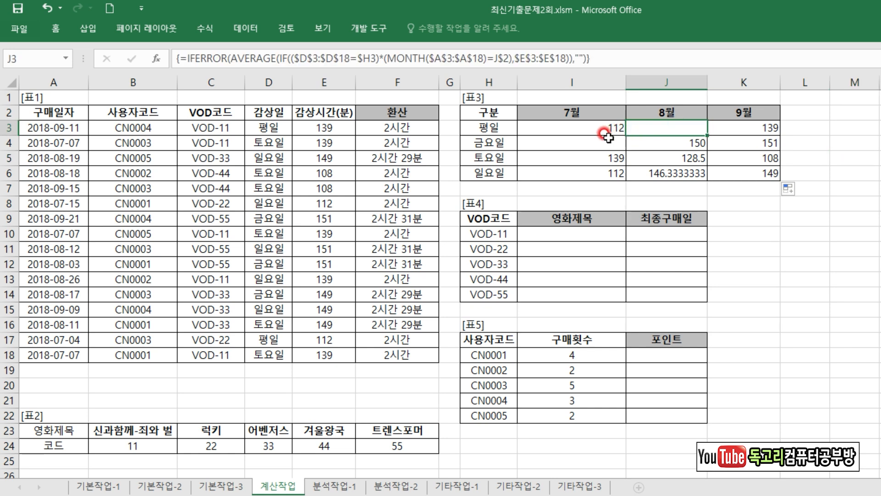
{"action": "left_click", "coordinate": [622, 145]}
{"action": "left_click", "coordinate": [815, 189]}
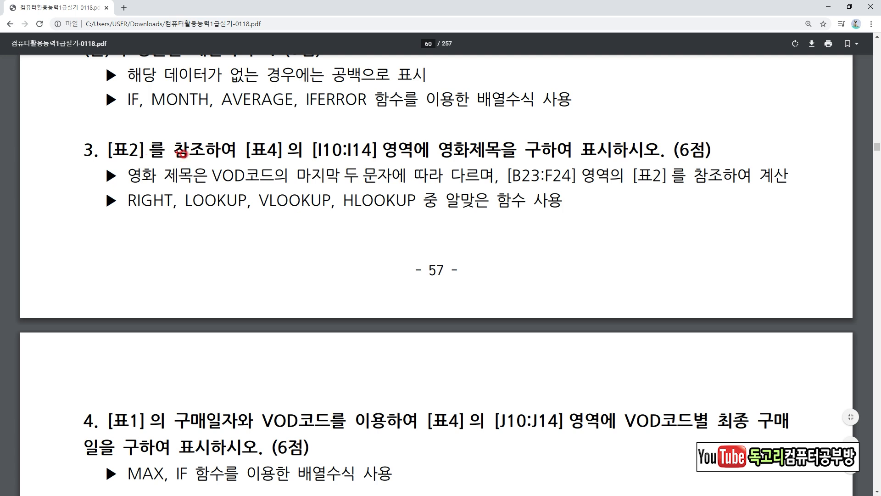
Step: Read task 3 in the exam PDF: the target range, the VOD코드 rule, the reference table and the allowed functions
{"action": "left_click_drag", "start_coordinate": [136, 164], "coordinate": [190, 164]}
{"action": "left_click_drag", "start_coordinate": [249, 164], "coordinate": [373, 165]}
{"action": "left_click_drag", "start_coordinate": [440, 165], "coordinate": [499, 166]}
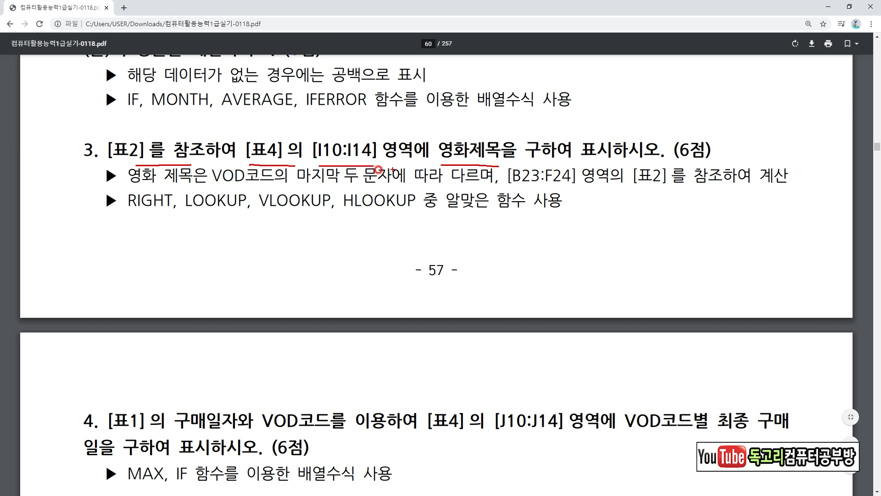
{"action": "left_click_drag", "start_coordinate": [142, 186], "coordinate": [396, 189]}
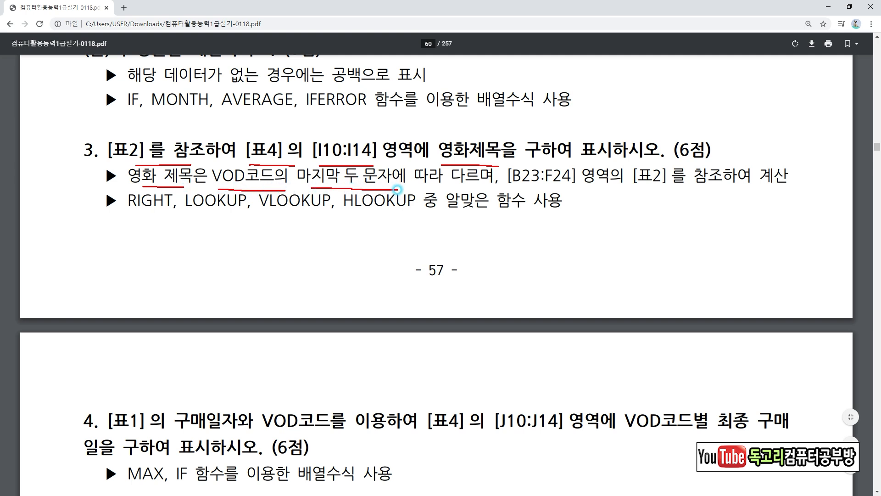
{"action": "left_click_drag", "start_coordinate": [512, 188], "coordinate": [574, 188]}
{"action": "left_click_drag", "start_coordinate": [637, 190], "coordinate": [711, 190]}
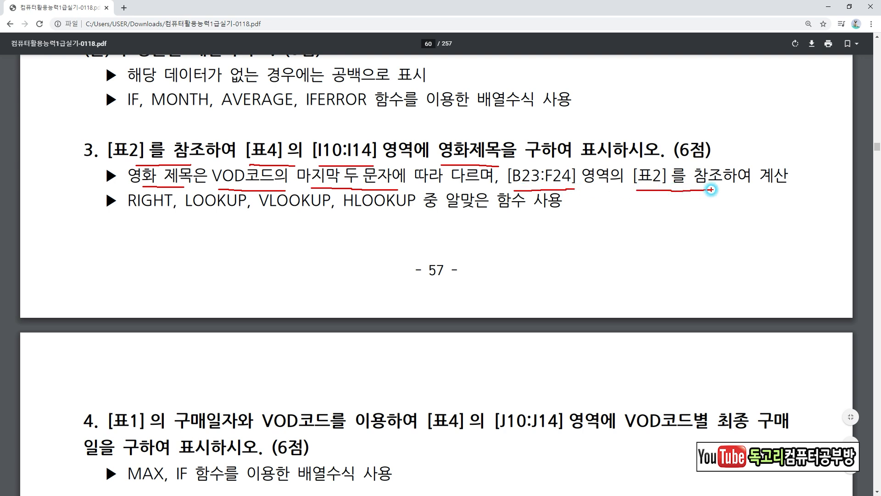
{"action": "left_click_drag", "start_coordinate": [142, 221], "coordinate": [182, 221]}
{"action": "left_click_drag", "start_coordinate": [321, 223], "coordinate": [511, 222]}
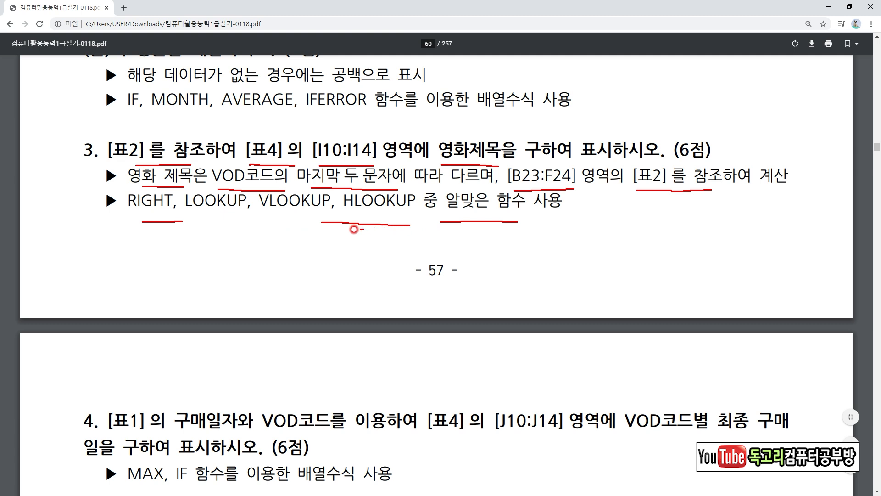
{"action": "left_click_drag", "start_coordinate": [214, 226], "coordinate": [297, 221]}
Step: Switch to Excel, start a LOOKUP function in I10 and open its arguments using the lookup_value,lookup_vector,result_vector form
{"action": "key", "text": "alt+Tab"}
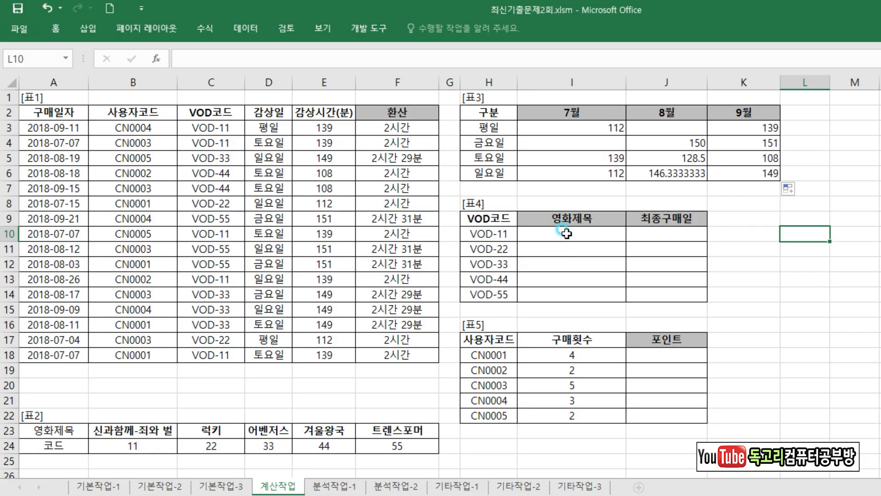
{"action": "left_click", "coordinate": [571, 233]}
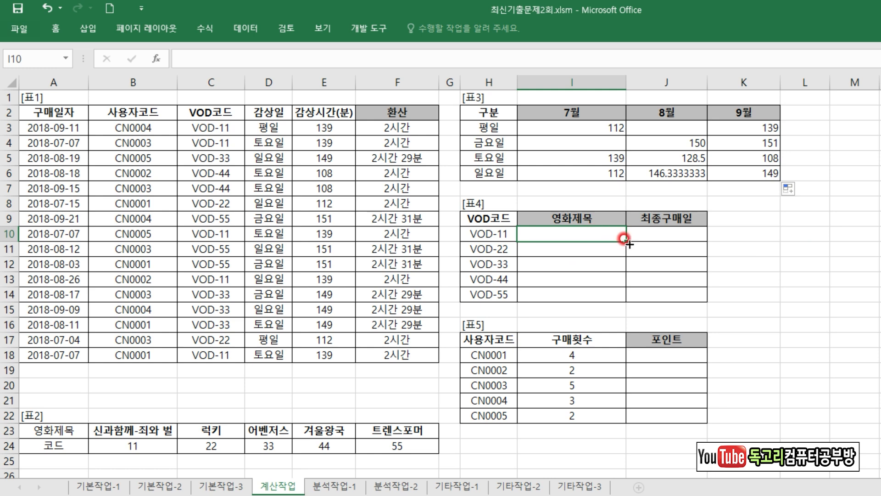
{"action": "type", "text": "="}
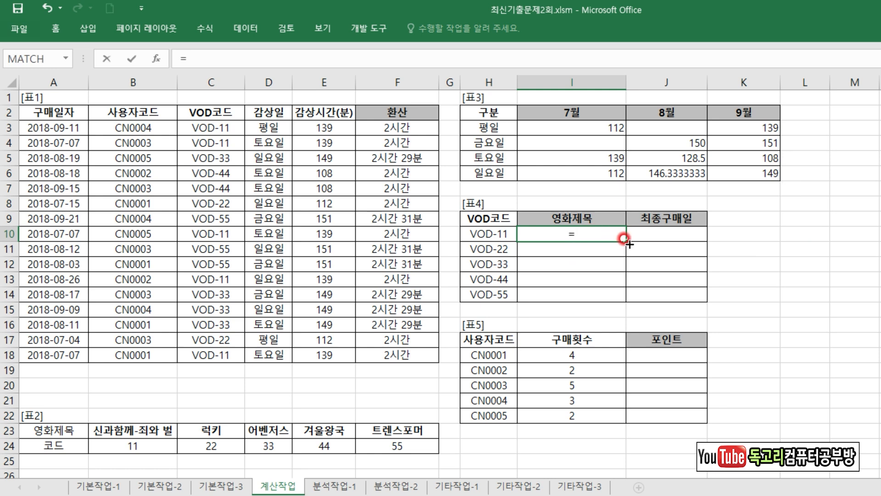
{"action": "type", "text": "LO"}
{"action": "key", "text": "Down"}
{"action": "key", "text": "Down"}
{"action": "key", "text": "Down"}
{"action": "key", "text": "Down"}
{"action": "key", "text": "Down"}
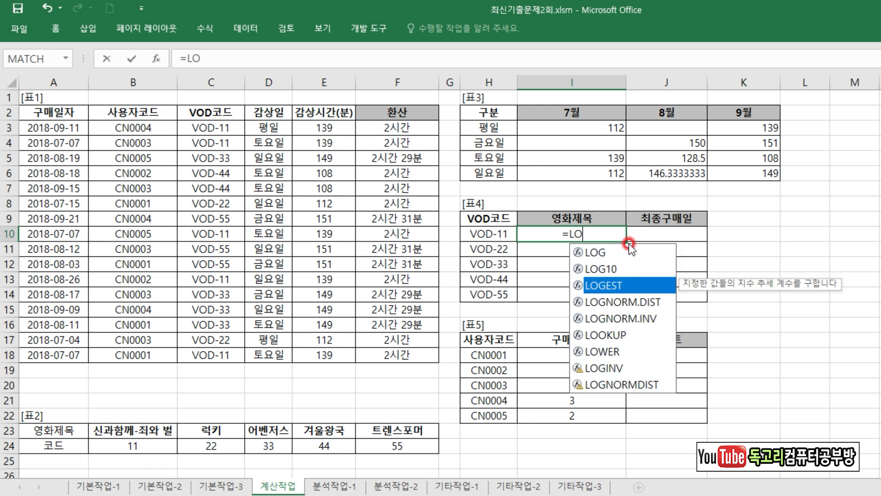
{"action": "key", "text": "Tab"}
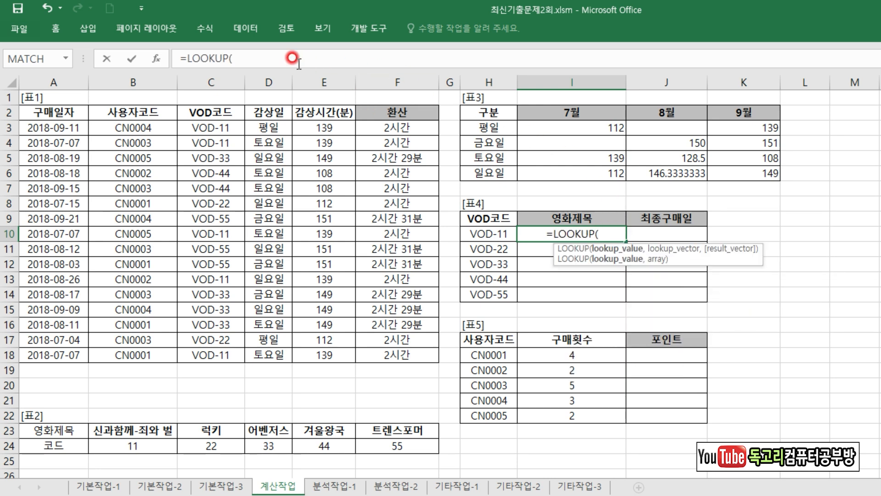
{"action": "left_click", "coordinate": [159, 60]}
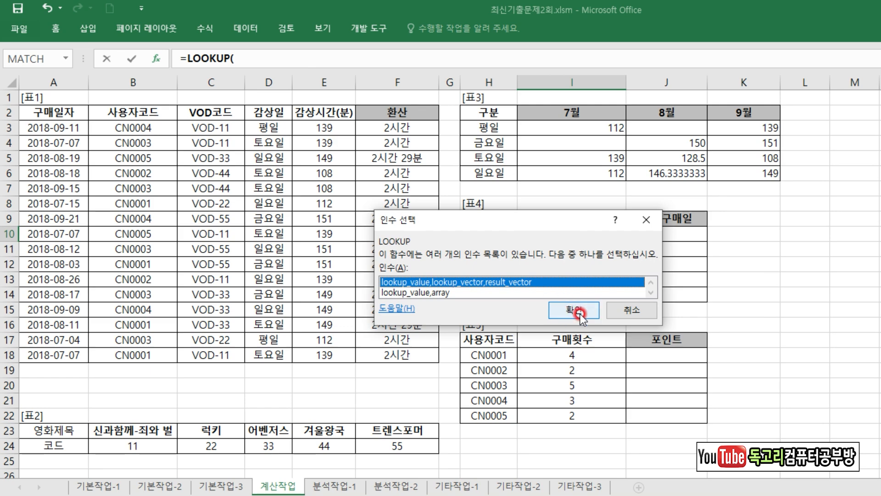
{"action": "left_click", "coordinate": [566, 309]}
{"action": "left_click_drag", "start_coordinate": [505, 164], "coordinate": [707, 252]}
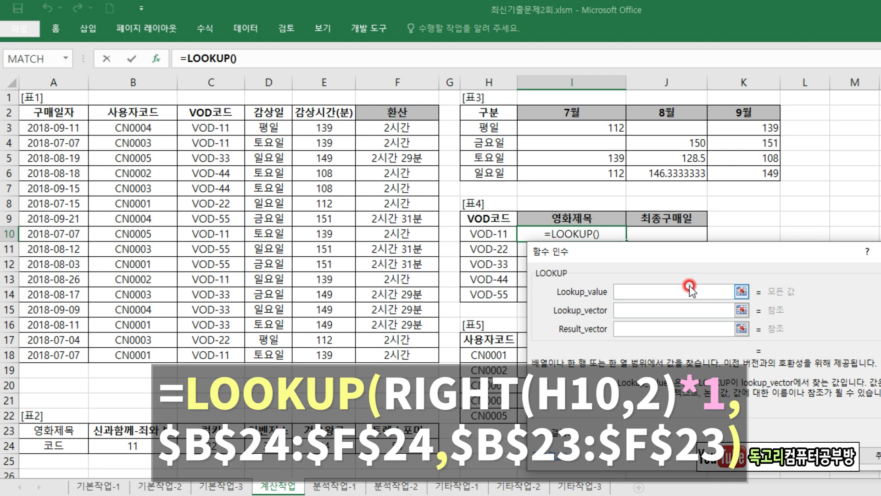
Step: Set LOOKUP's Lookup_value to RIGHT(H10,2)
{"action": "type", "text": "RIGHT("}
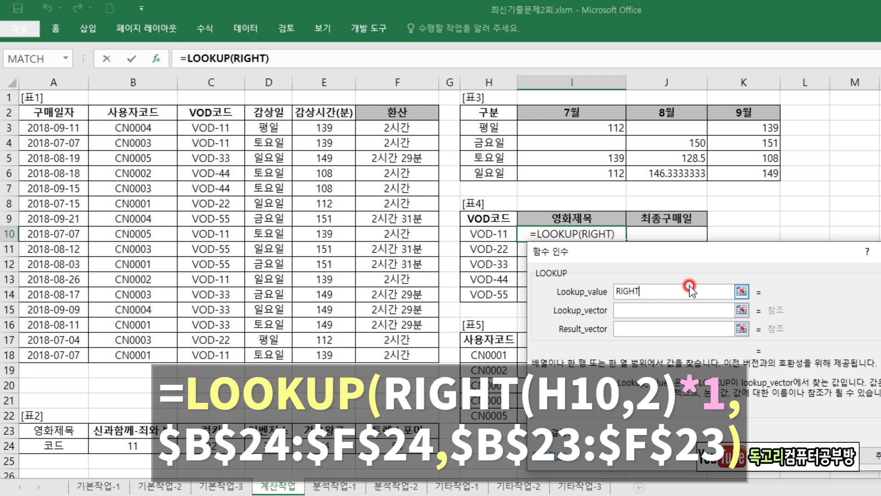
{"action": "left_click", "coordinate": [489, 229]}
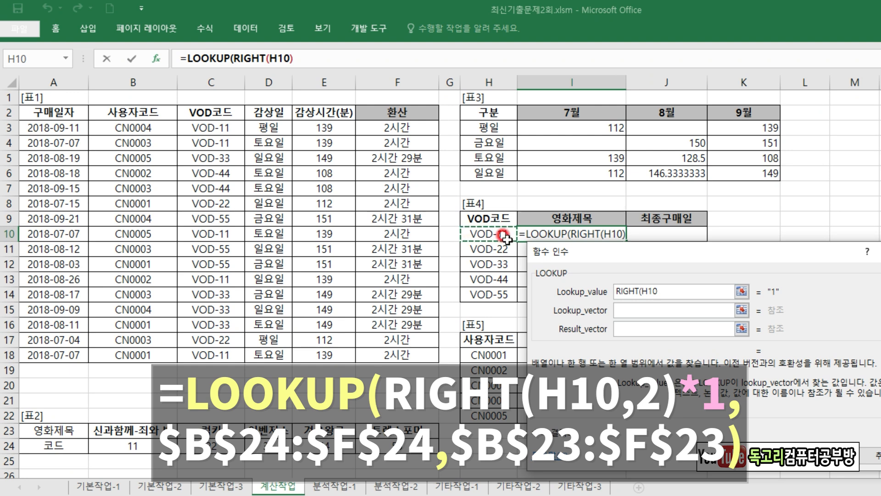
{"action": "type", "text": ",2"}
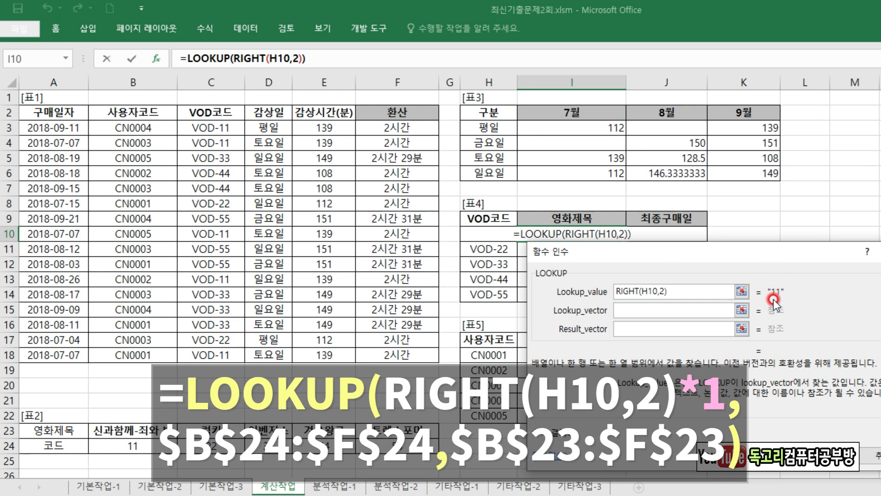
Step: Set Lookup_vector to $B$24:$F$24 and Result_vector to $B$23:$F$23 with absolute references to [표2]
{"action": "left_click", "coordinate": [642, 309]}
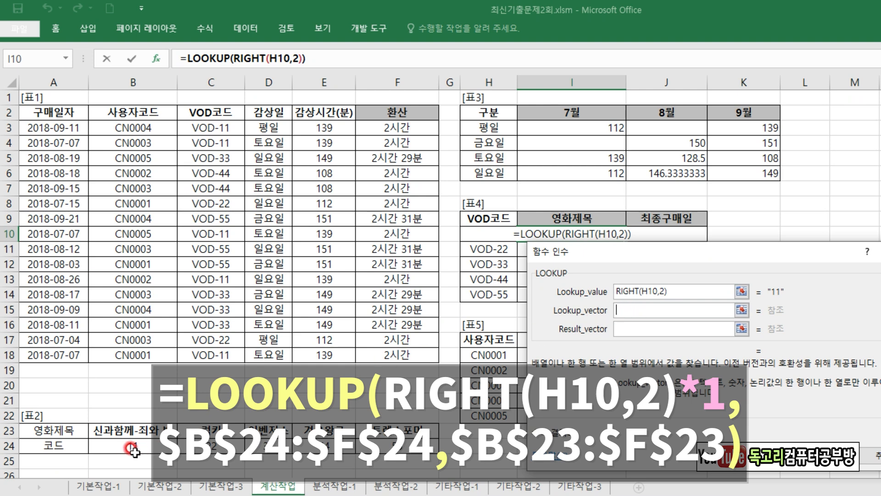
{"action": "left_click_drag", "start_coordinate": [125, 445], "coordinate": [387, 445]}
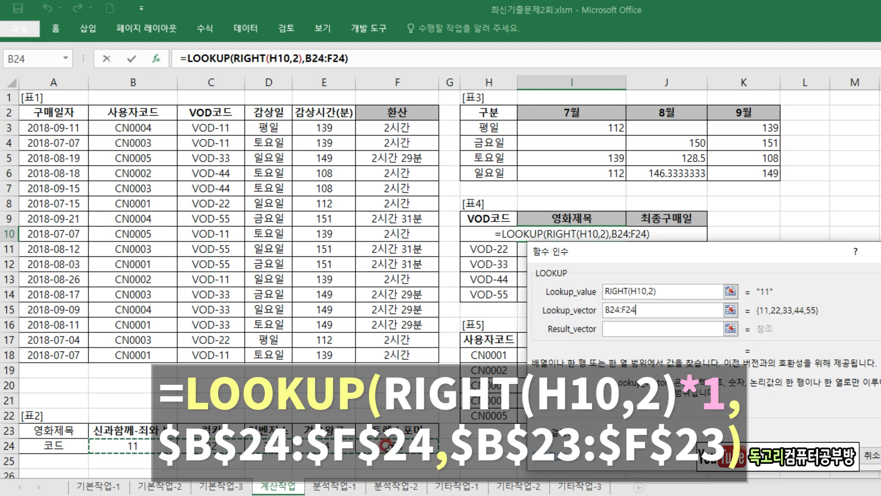
{"action": "key", "text": "F4"}
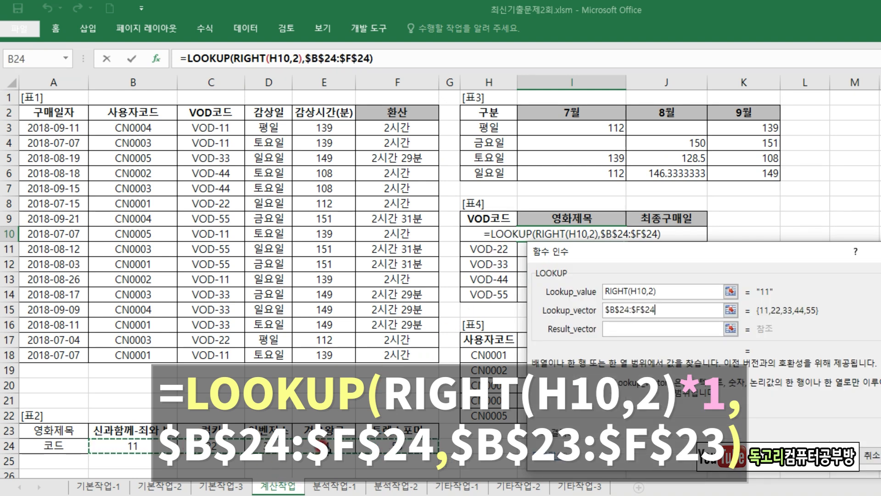
{"action": "left_click", "coordinate": [608, 327]}
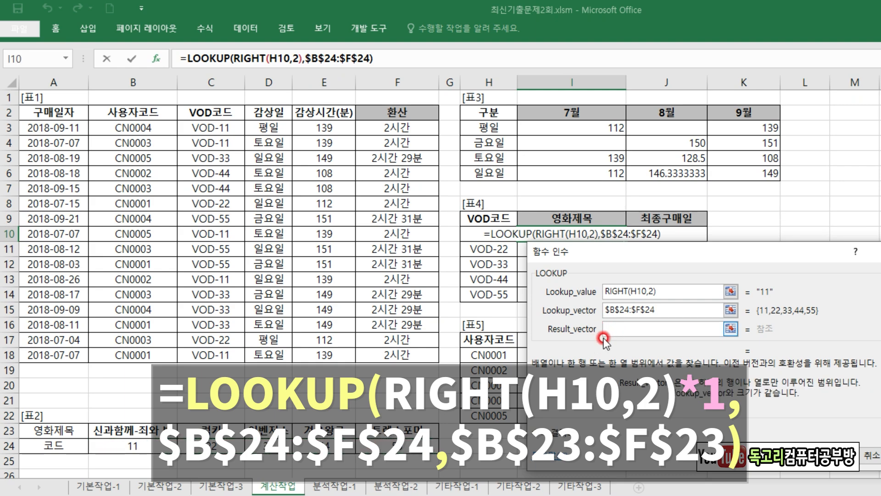
{"action": "left_click_drag", "start_coordinate": [143, 432], "coordinate": [408, 432]}
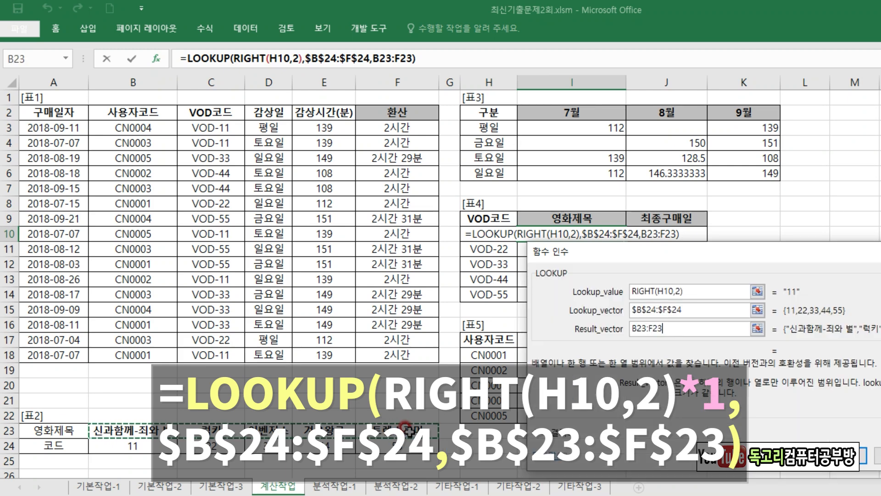
{"action": "key", "text": "F4"}
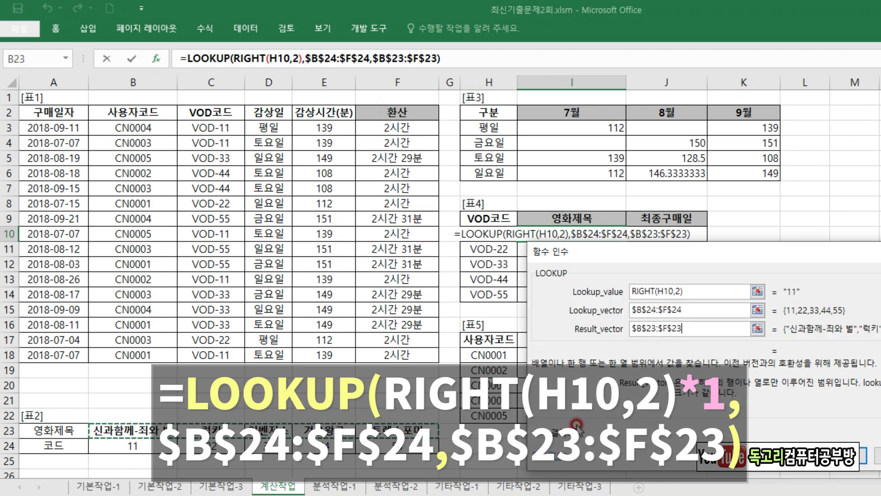
Step: Compare the data type of the Lookup_value result with that of the codes in row 24 of [표2]
{"action": "left_click_drag", "start_coordinate": [703, 293], "coordinate": [735, 272]}
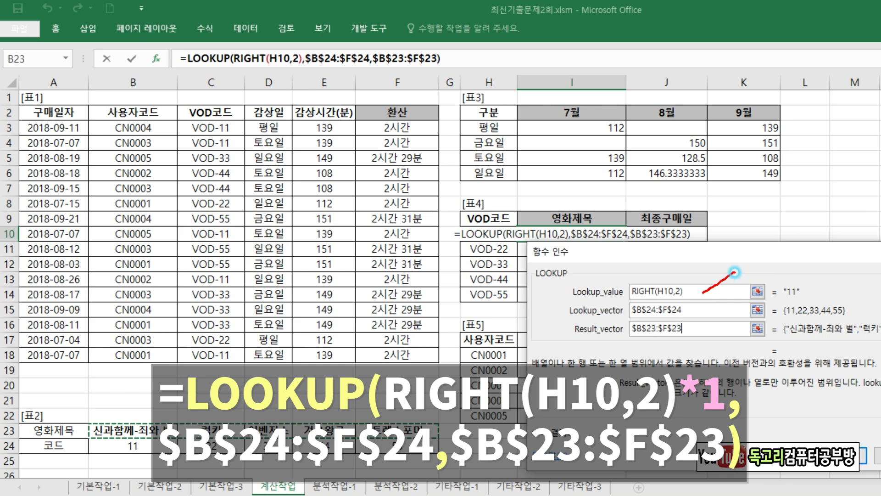
{"action": "mouse_move", "coordinate": [704, 310]}
{"action": "left_mouse_down"}
{"action": "mouse_move", "coordinate": [736, 310]}
{"action": "mouse_move", "coordinate": [716, 337]}
{"action": "mouse_move", "coordinate": [732, 346]}
{"action": "left_mouse_up"}
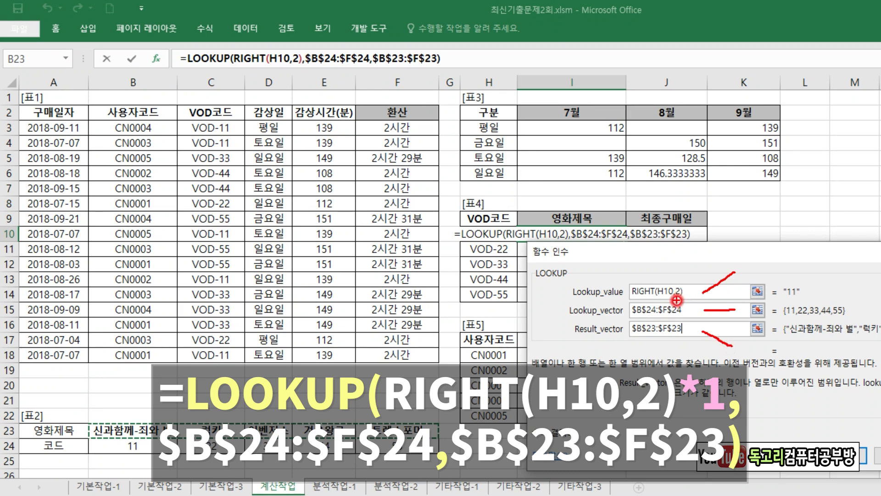
{"action": "mouse_move", "coordinate": [664, 303]}
{"action": "left_mouse_down"}
{"action": "mouse_move", "coordinate": [631, 304]}
{"action": "mouse_move", "coordinate": [639, 272]}
{"action": "mouse_move", "coordinate": [668, 303]}
{"action": "left_mouse_up"}
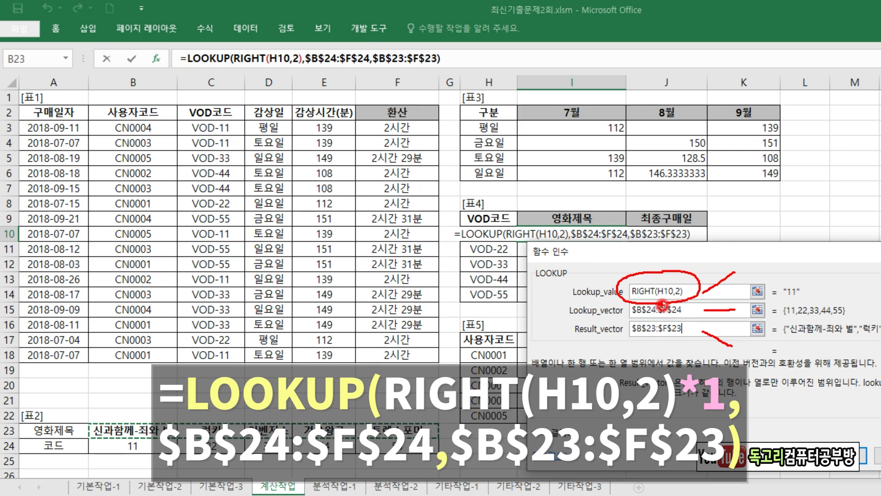
{"action": "mouse_move", "coordinate": [801, 301]}
{"action": "left_mouse_down"}
{"action": "mouse_move", "coordinate": [781, 290]}
{"action": "mouse_move", "coordinate": [806, 279]}
{"action": "mouse_move", "coordinate": [796, 299]}
{"action": "left_mouse_up"}
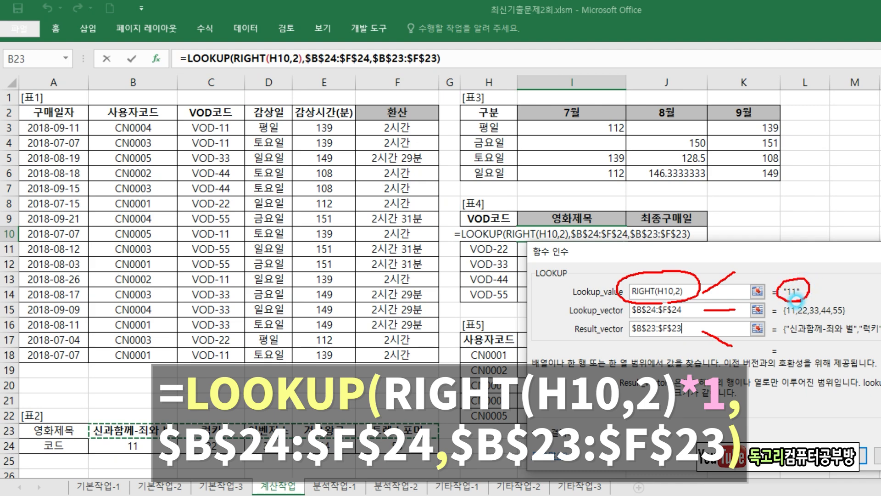
{"action": "left_click_drag", "start_coordinate": [809, 268], "coordinate": [827, 275]}
{"action": "left_click_drag", "start_coordinate": [112, 455], "coordinate": [413, 456]}
{"action": "mouse_move", "coordinate": [126, 457]}
{"action": "left_mouse_down"}
{"action": "mouse_move", "coordinate": [110, 424]}
{"action": "mouse_move", "coordinate": [156, 452]}
{"action": "mouse_move", "coordinate": [147, 462]}
{"action": "left_mouse_up"}
{"action": "mouse_move", "coordinate": [638, 261]}
{"action": "left_mouse_down"}
{"action": "mouse_move", "coordinate": [645, 281]}
{"action": "mouse_move", "coordinate": [677, 253]}
{"action": "left_mouse_up"}
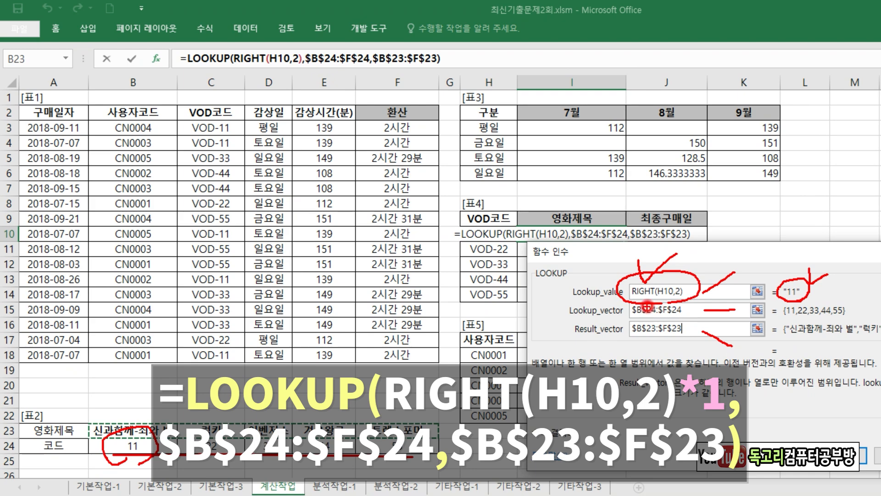
{"action": "key", "text": "Escape"}
Step: Append *1 to RIGHT(H10,2) in Lookup_value and check the argument and formula results
{"action": "left_click", "coordinate": [686, 296]}
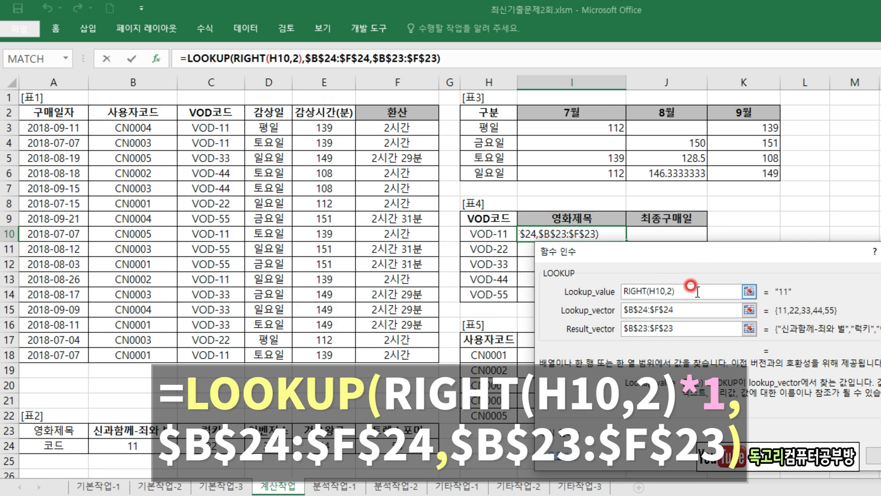
{"action": "type", "text": "1"}
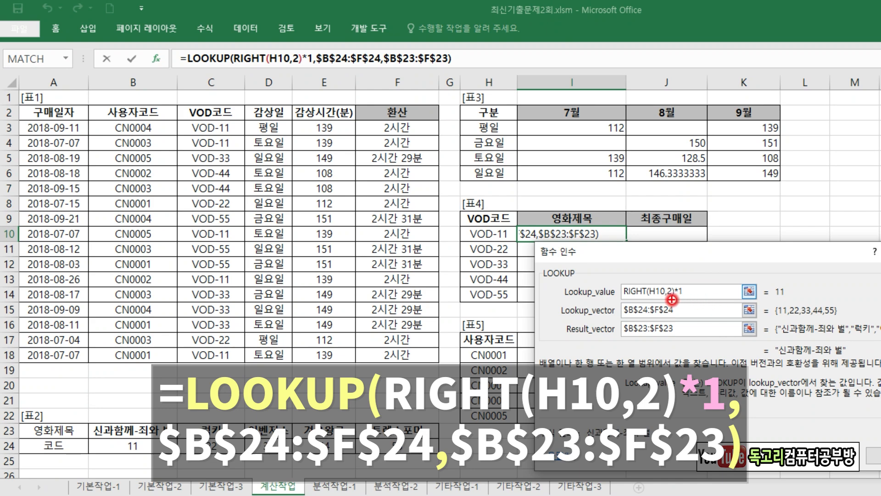
{"action": "left_click_drag", "start_coordinate": [668, 303], "coordinate": [693, 297]}
{"action": "left_click_drag", "start_coordinate": [633, 277], "coordinate": [643, 275]}
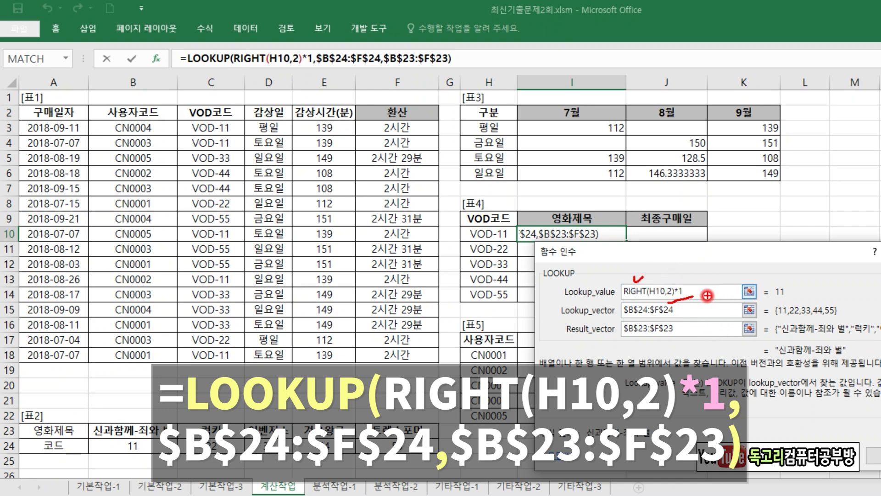
{"action": "left_click_drag", "start_coordinate": [681, 276], "coordinate": [691, 276]}
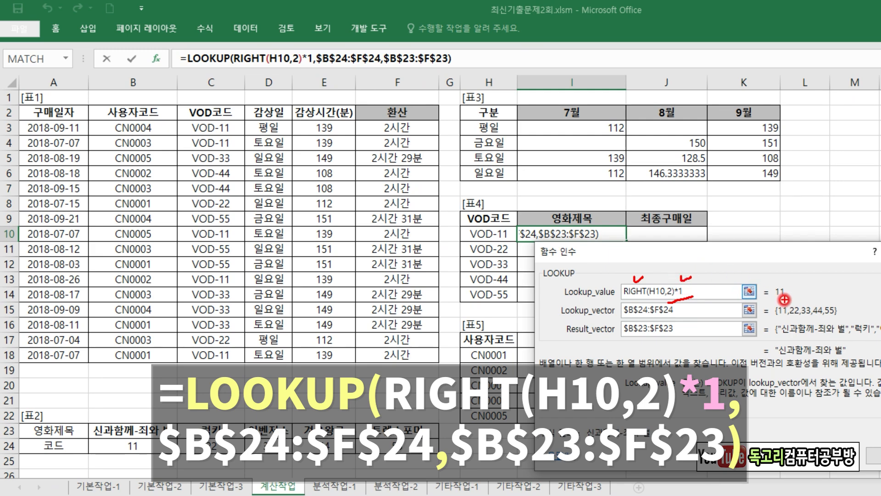
{"action": "mouse_move", "coordinate": [774, 298]}
{"action": "left_mouse_down"}
{"action": "mouse_move", "coordinate": [798, 300]}
{"action": "mouse_move", "coordinate": [761, 287]}
{"action": "mouse_move", "coordinate": [785, 299]}
{"action": "left_mouse_up"}
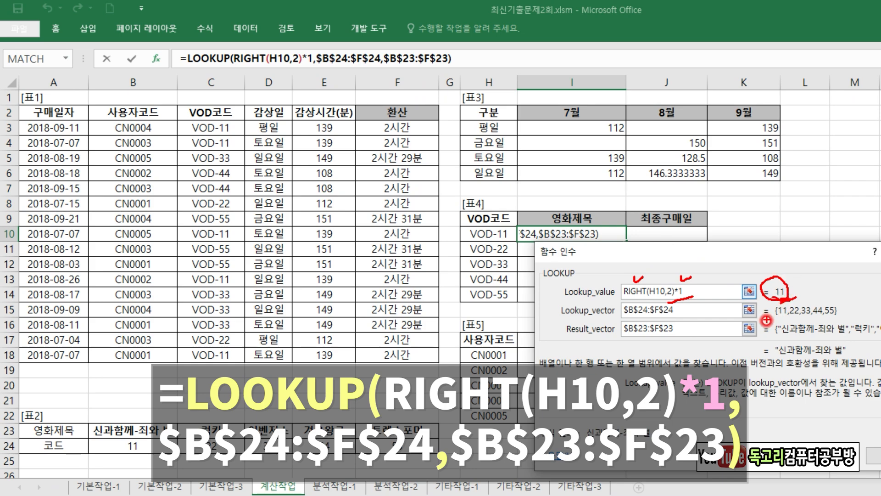
{"action": "left_click_drag", "start_coordinate": [581, 447], "coordinate": [652, 441]}
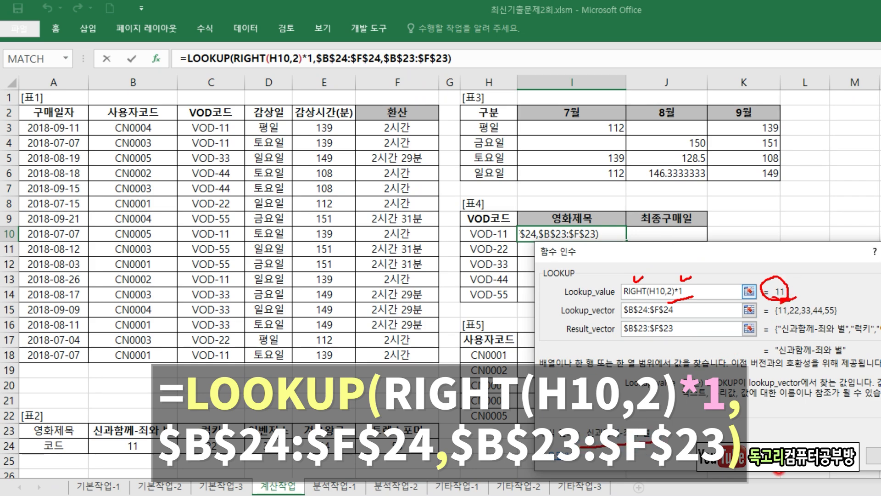
Step: Confirm the LOOKUP formula in I10 and fill it down to I14 in [표4]
{"action": "mouse_move", "coordinate": [826, 475]}
{"action": "left_mouse_down"}
{"action": "mouse_move", "coordinate": [839, 424]}
{"action": "mouse_move", "coordinate": [817, 484]}
{"action": "left_mouse_up"}
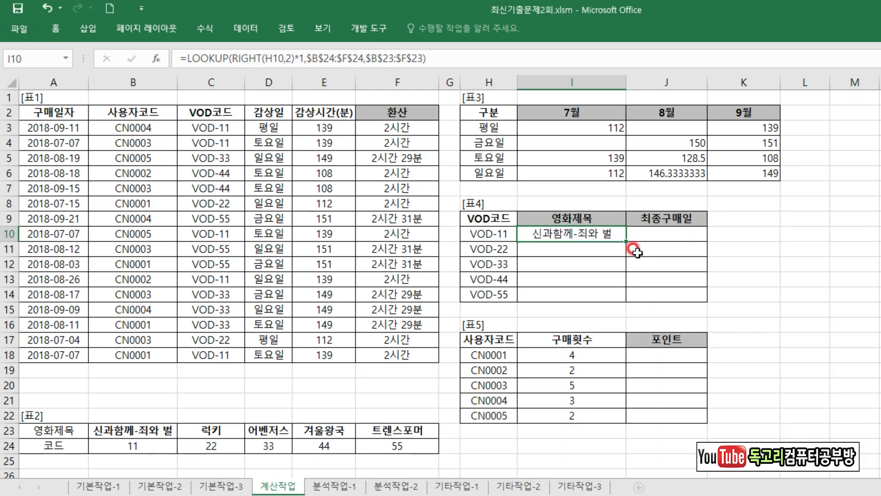
{"action": "left_click_drag", "start_coordinate": [626, 241], "coordinate": [620, 301]}
{"action": "left_click", "coordinate": [807, 235]}
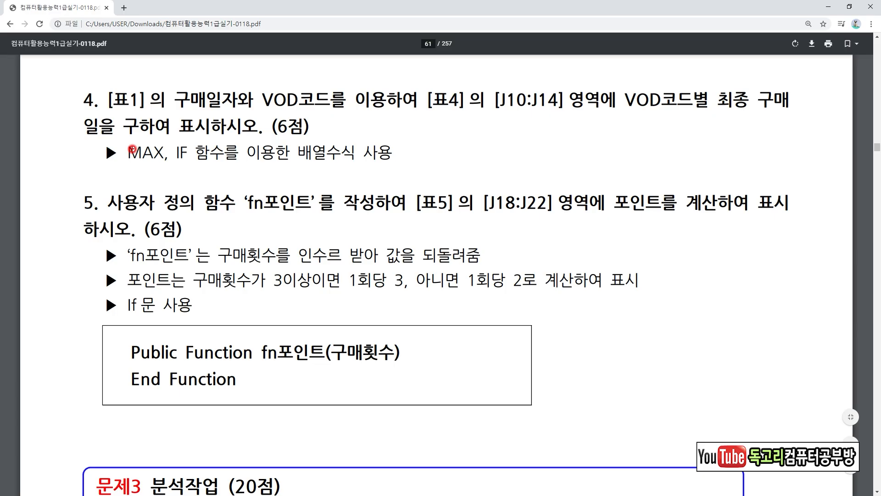
Step: Read task 4's instructions for the last purchase date per VOD code in J10:J14 and return to the worksheet
{"action": "left_click_drag", "start_coordinate": [188, 112], "coordinate": [338, 115]}
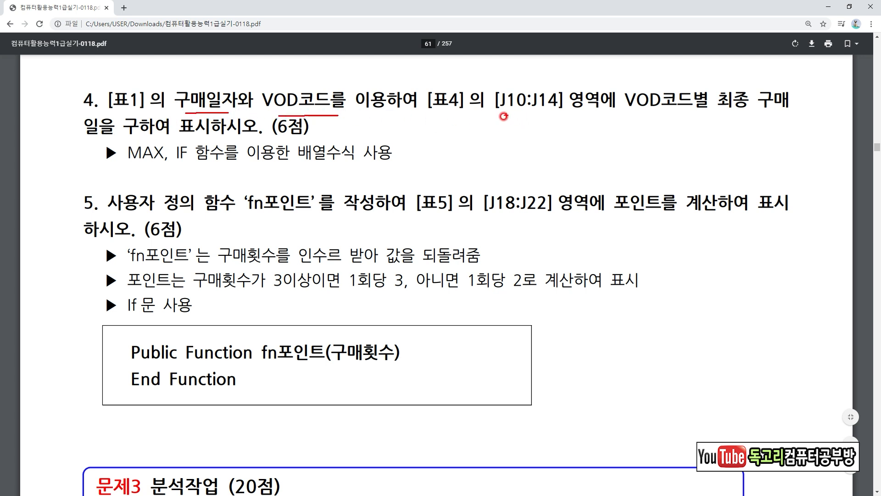
{"action": "left_click_drag", "start_coordinate": [529, 117], "coordinate": [571, 115]}
{"action": "left_click_drag", "start_coordinate": [628, 116], "coordinate": [785, 111]}
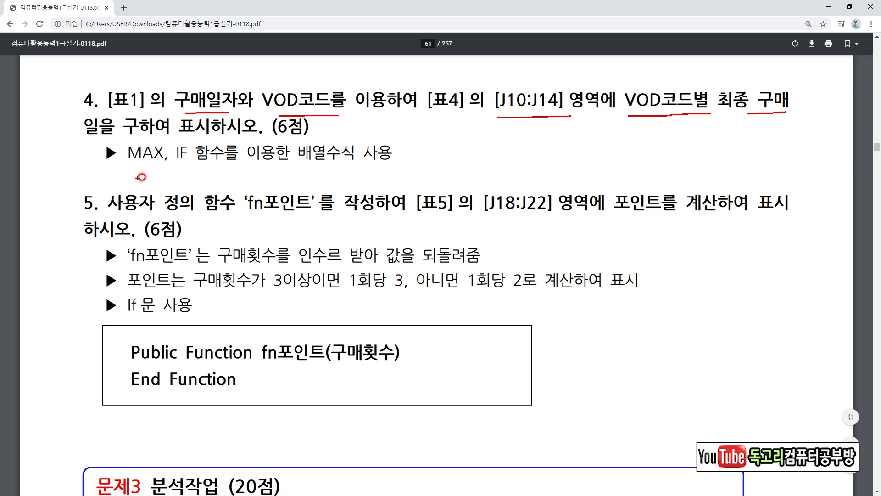
{"action": "left_click_drag", "start_coordinate": [130, 173], "coordinate": [224, 176]}
{"action": "left_click_drag", "start_coordinate": [299, 175], "coordinate": [341, 177]}
{"action": "left_click", "coordinate": [793, 266]}
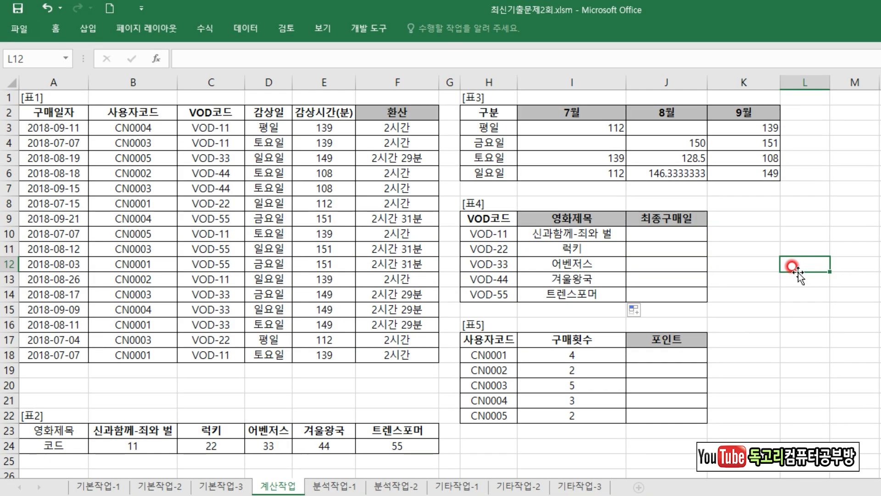
Step: Start a formula in J10 of [표4] with an IF function nested inside MAX
{"action": "left_click", "coordinate": [669, 235]}
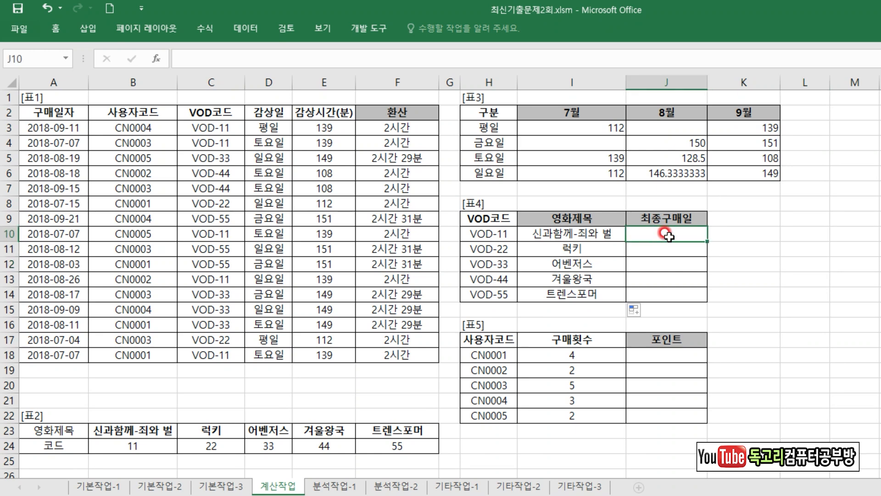
{"action": "type", "text": "="}
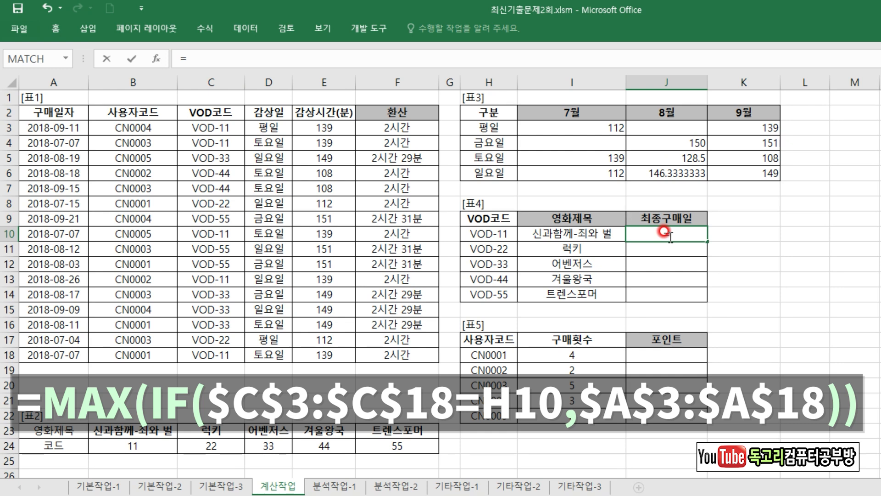
{"action": "type", "text": "MA"}
{"action": "key", "text": "Down"}
{"action": "key", "text": "Tab"}
{"action": "type", "text": "IF"}
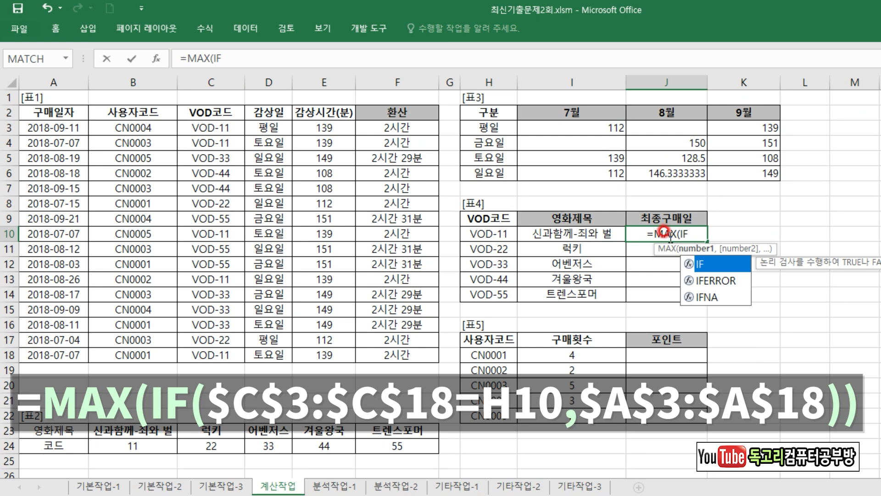
{"action": "key", "text": "Tab"}
Step: Set the IF condition to $C$3:$C$18=$H10, comparing the VOD codes of [표1] with the code in [표4]
{"action": "left_click_drag", "start_coordinate": [219, 128], "coordinate": [223, 349]}
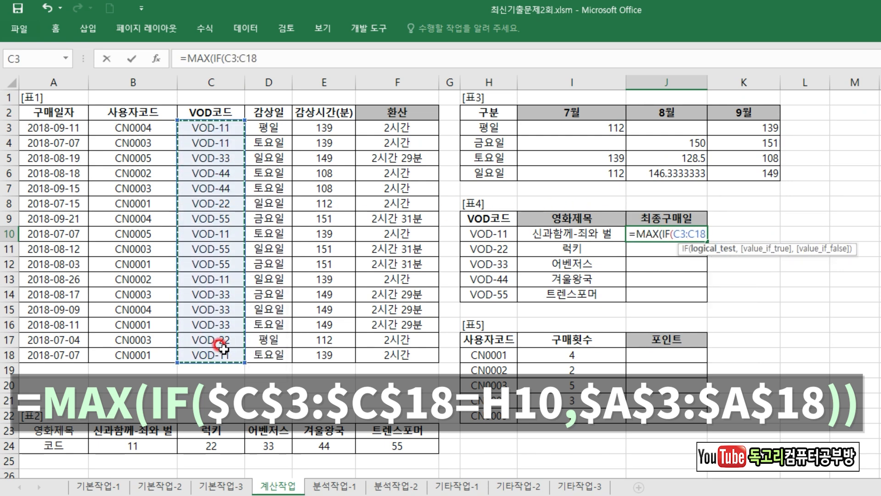
{"action": "key", "text": "F4"}
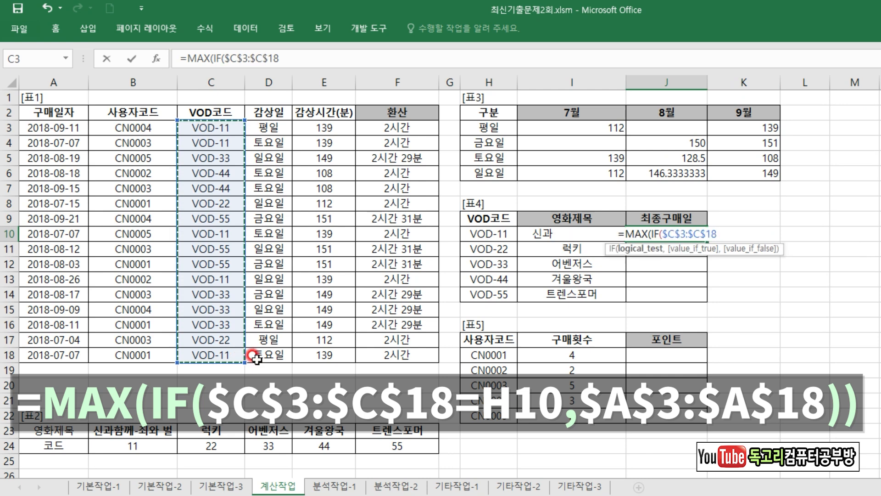
{"action": "type", "text": "="}
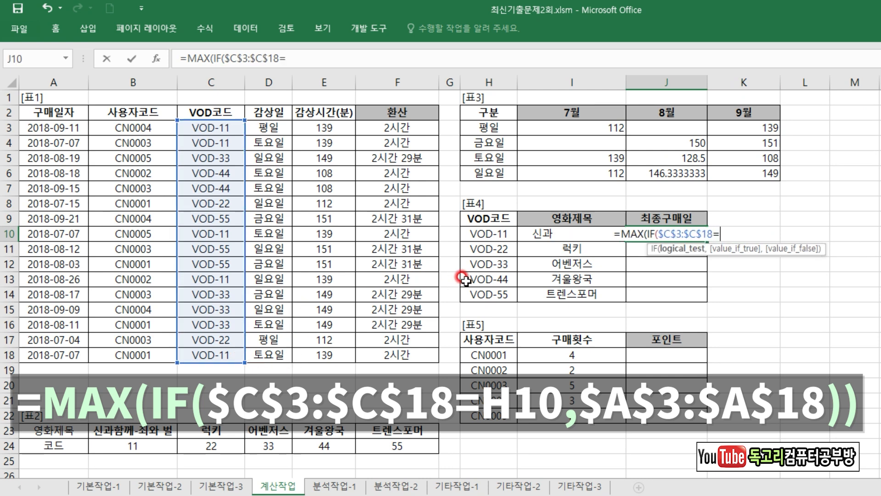
{"action": "left_click", "coordinate": [484, 235]}
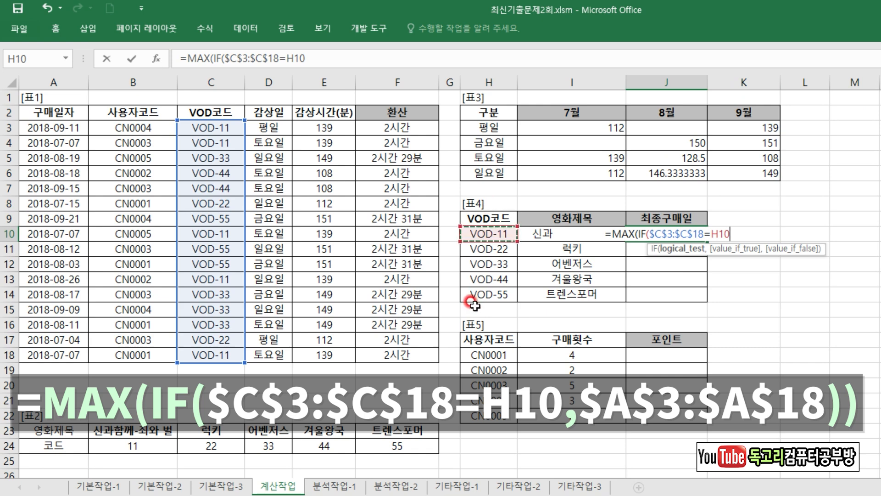
{"action": "key", "text": "F4"}
{"action": "key", "text": "F4"}
{"action": "key", "text": "F4"}
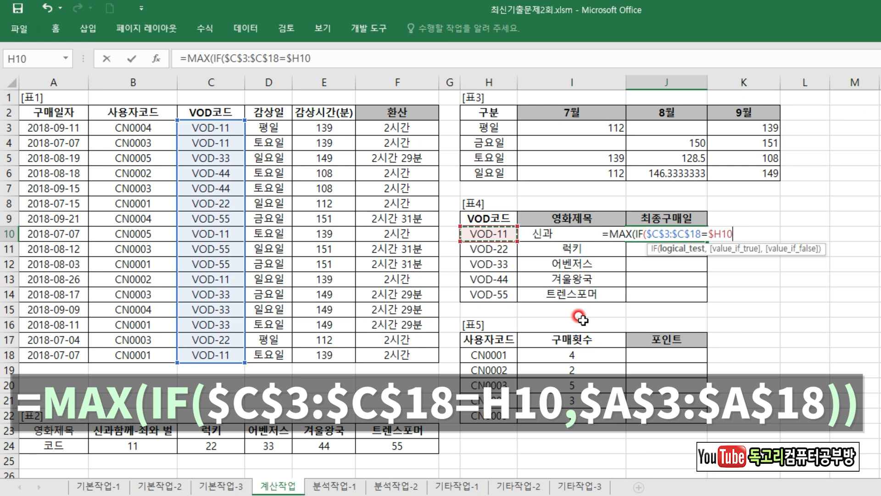
Step: Add the purchase dates $A$3:$A$18 as the IF function's true value and close both functions
{"action": "type", "text": ","}
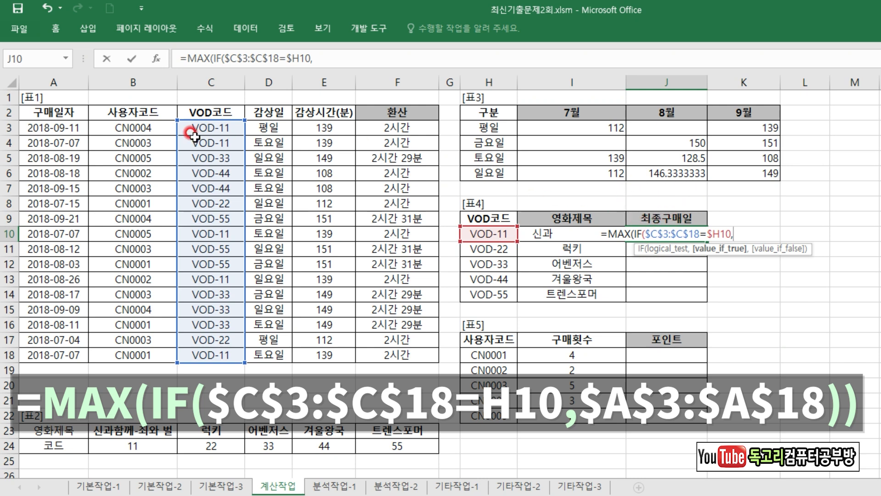
{"action": "left_click_drag", "start_coordinate": [62, 128], "coordinate": [58, 356]}
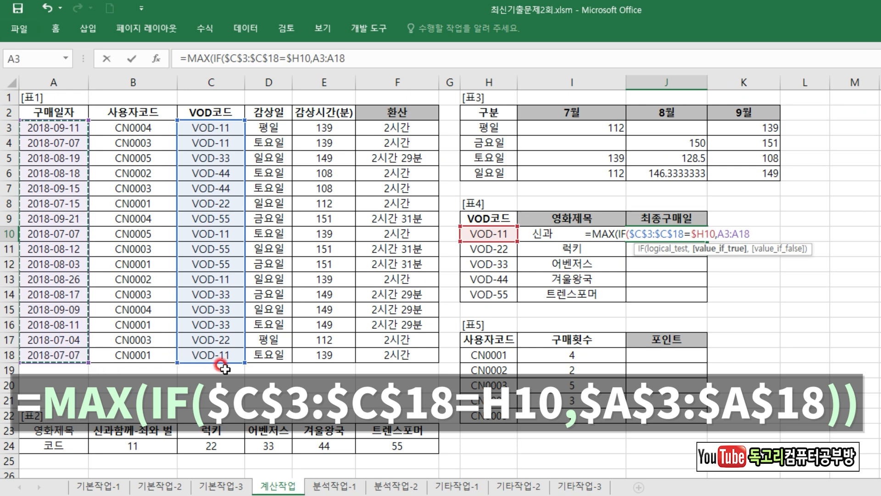
{"action": "key", "text": "F4"}
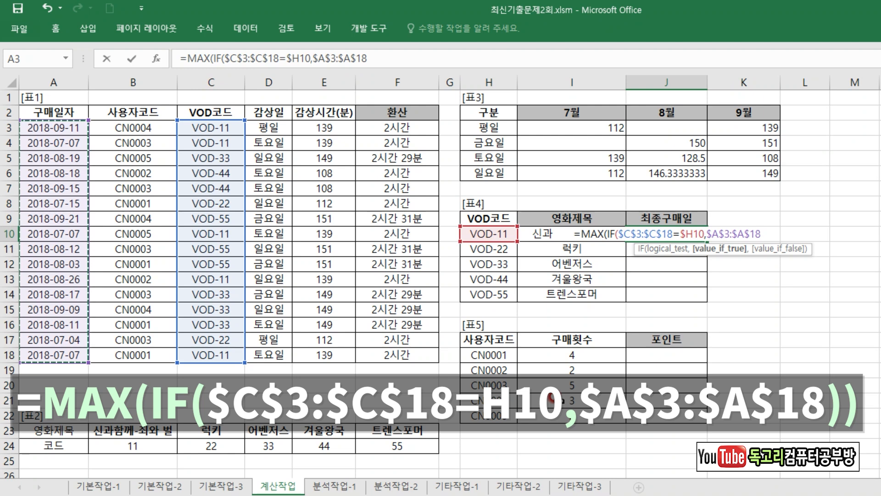
{"action": "type", "text": "))"}
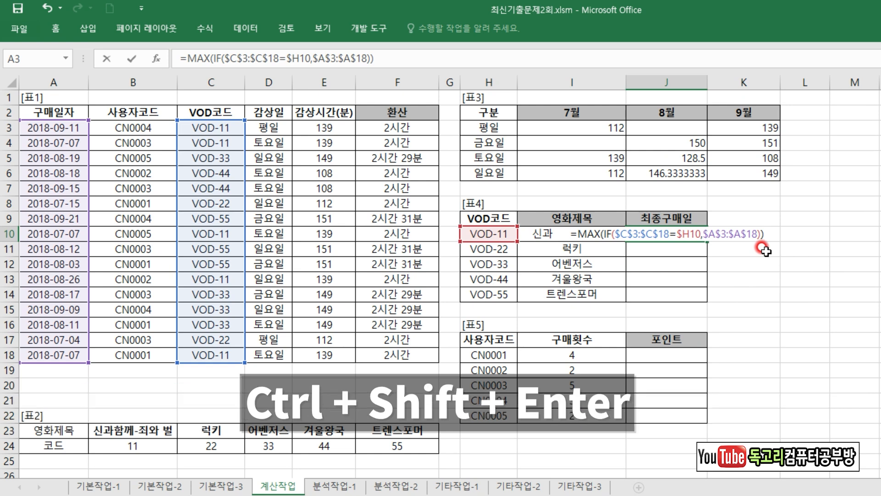
Step: Confirm the J10 formula as an array formula and fill it down to J14
{"action": "key", "text": "ctrl+shift+Return"}
{"action": "left_click_drag", "start_coordinate": [703, 235], "coordinate": [700, 296]}
{"action": "left_click", "coordinate": [781, 292]}
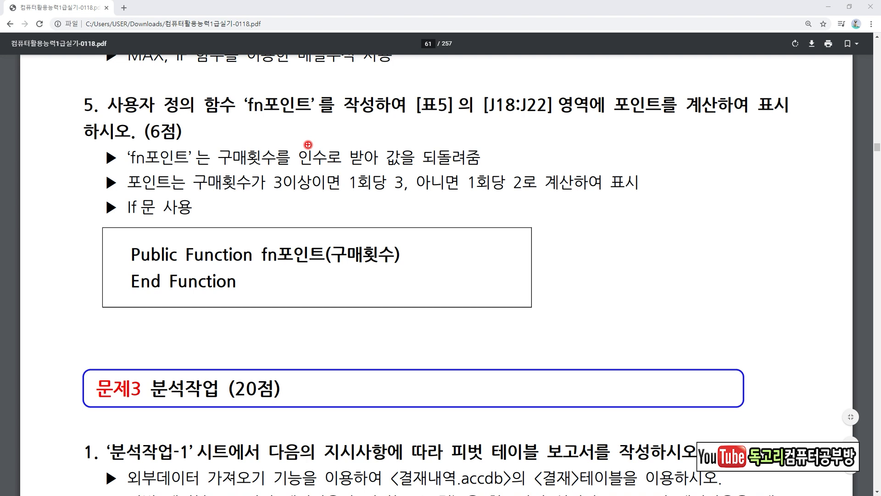
Step: Read task 5's rules for the user-defined function fn포인트, including its argument, point calculation and declaration
{"action": "left_click_drag", "start_coordinate": [247, 123], "coordinate": [316, 121]}
{"action": "left_click_drag", "start_coordinate": [232, 167], "coordinate": [278, 167]}
{"action": "left_click_drag", "start_coordinate": [306, 168], "coordinate": [409, 168]}
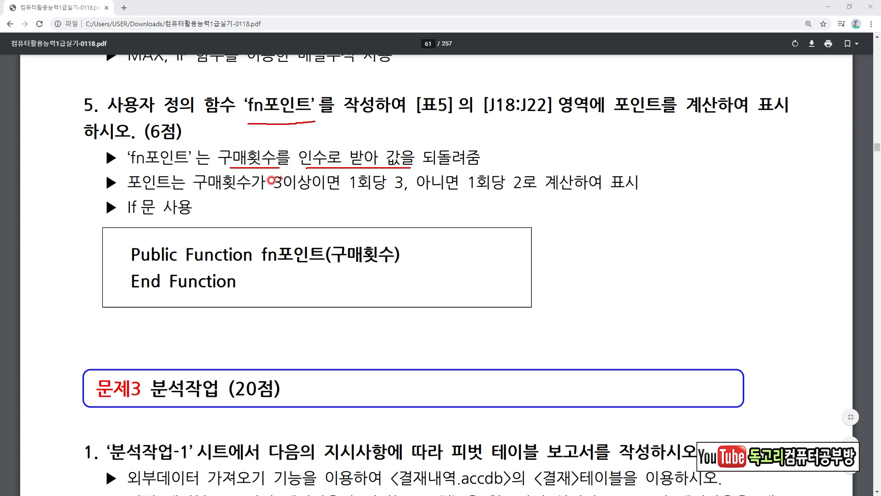
{"action": "left_click_drag", "start_coordinate": [215, 198], "coordinate": [571, 200]}
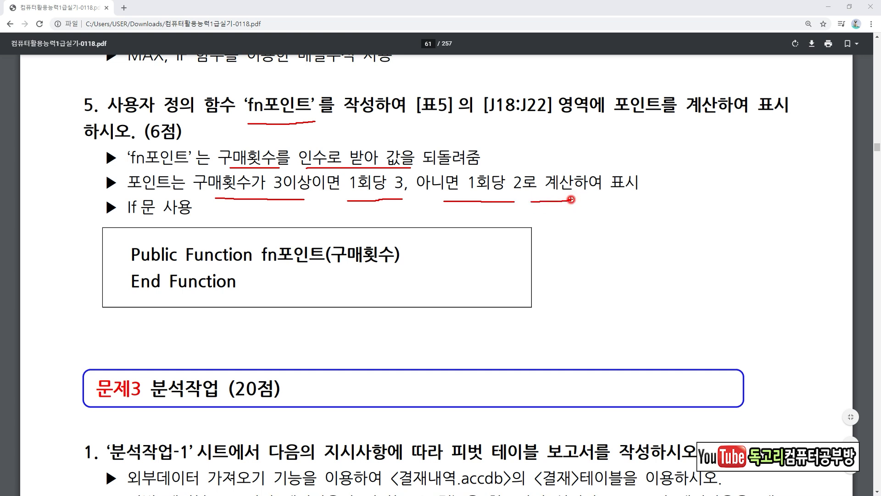
{"action": "left_click_drag", "start_coordinate": [201, 193], "coordinate": [401, 195]}
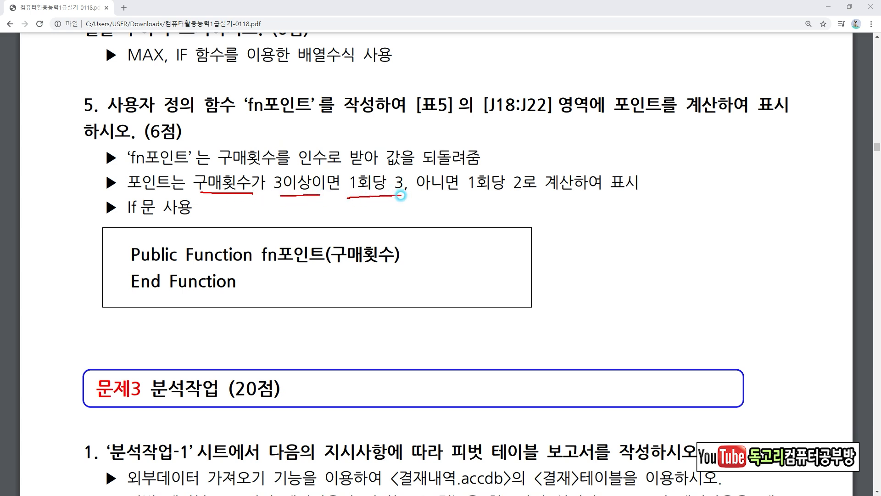
{"action": "left_click_drag", "start_coordinate": [469, 199], "coordinate": [629, 197]}
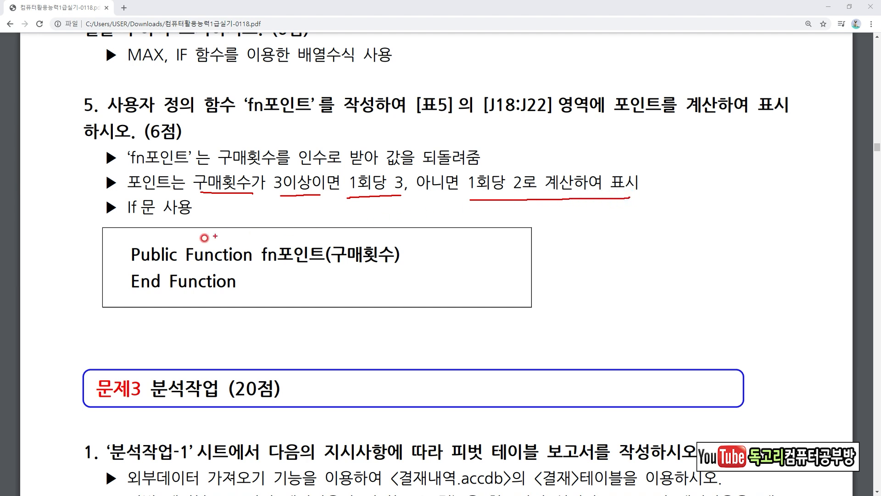
{"action": "mouse_move", "coordinate": [129, 271]}
{"action": "left_mouse_down"}
{"action": "mouse_move", "coordinate": [403, 269]}
{"action": "mouse_move", "coordinate": [418, 276]}
{"action": "mouse_move", "coordinate": [407, 280]}
{"action": "left_mouse_up"}
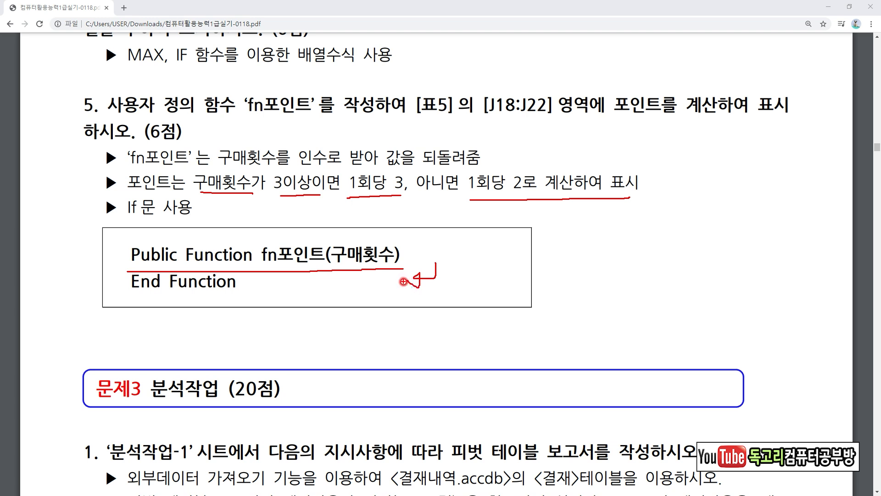
Step: Switch back to the Excel workbook, open the Visual Basic editor and insert a new module
{"action": "key", "text": "alt+Tab"}
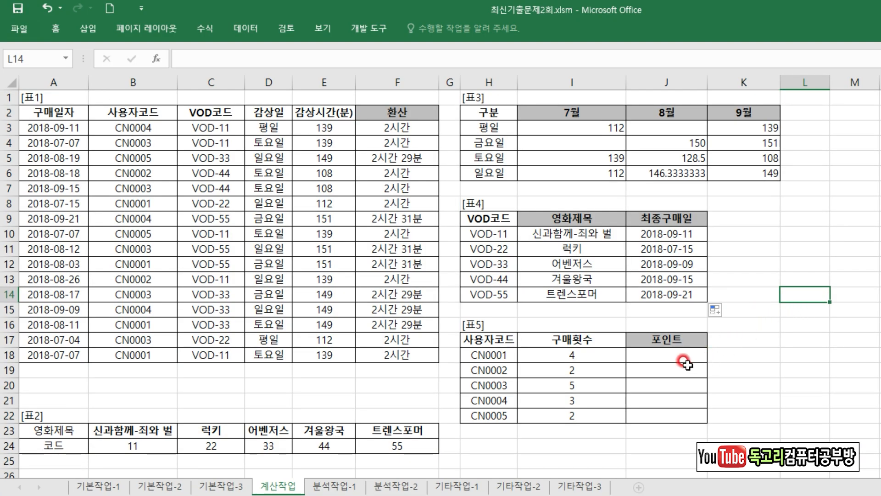
{"action": "left_click", "coordinate": [673, 358]}
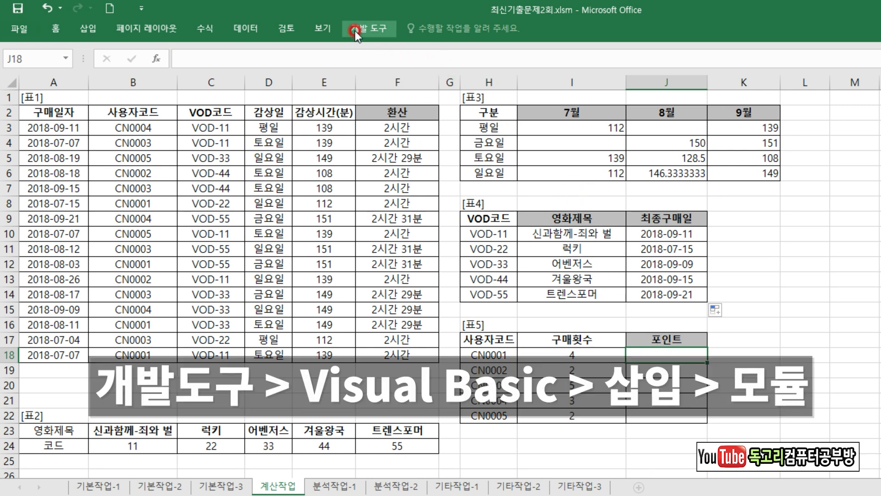
{"action": "left_click", "coordinate": [354, 30]}
{"action": "left_click", "coordinate": [23, 75]}
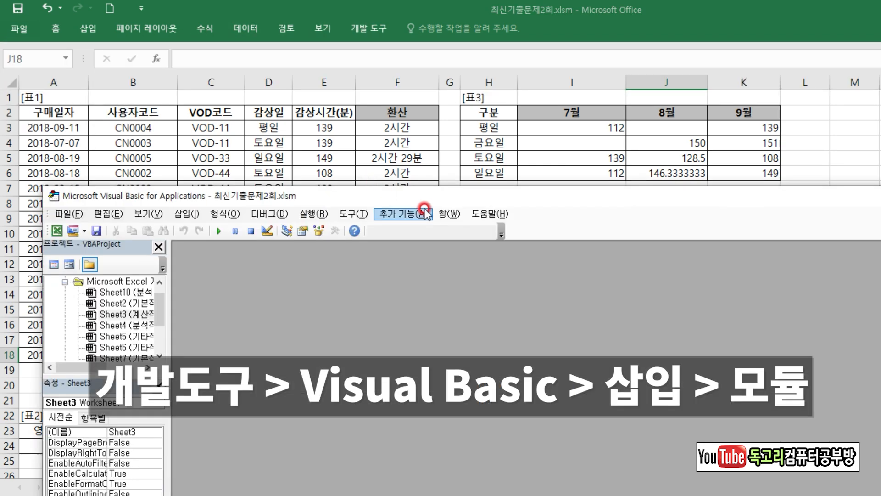
{"action": "left_click_drag", "start_coordinate": [506, 67], "coordinate": [494, 61]}
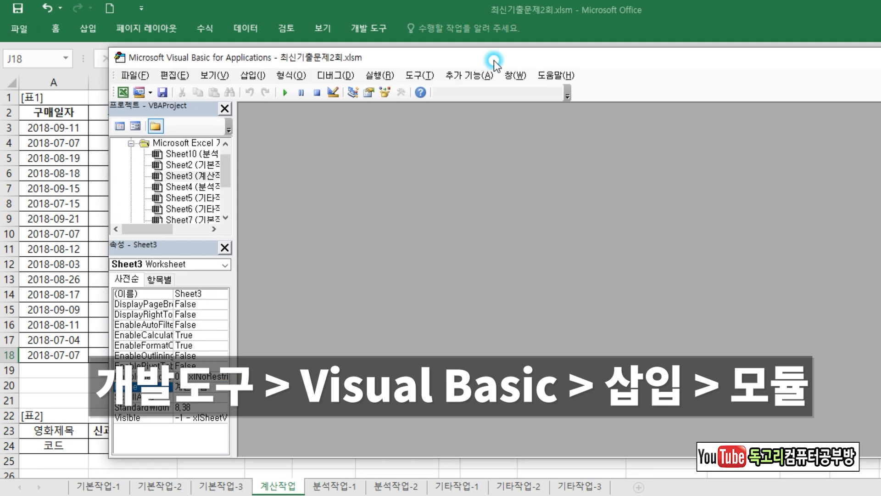
{"action": "left_click", "coordinate": [247, 75]}
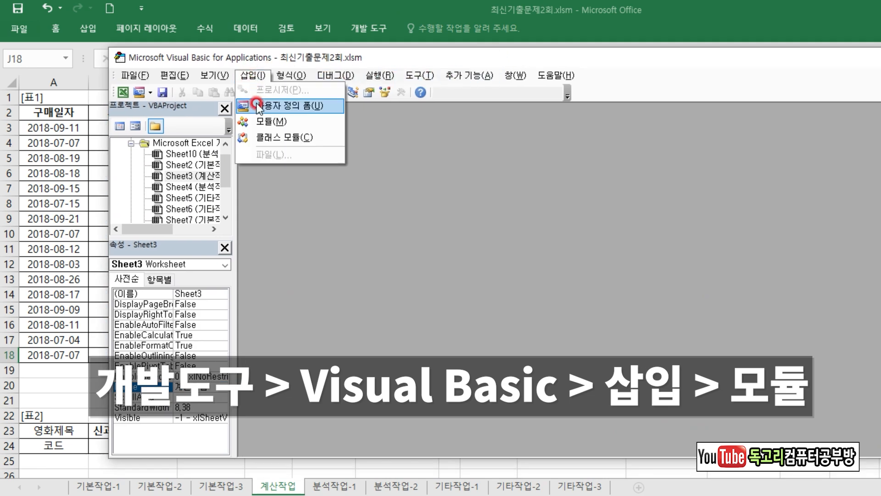
{"action": "left_click", "coordinate": [261, 123]}
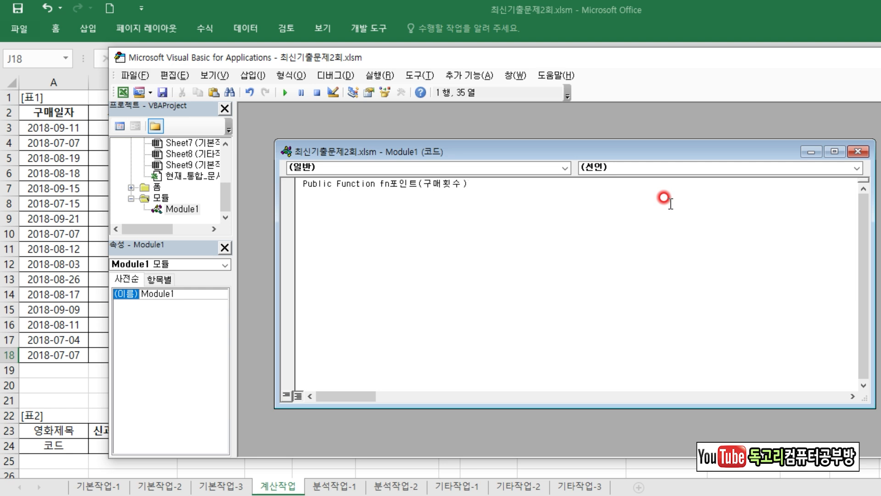
Step: Declare Public Function fn포인트(구매횟수) in Module1 and add blank lines inside its body
{"action": "key", "text": "Return"}
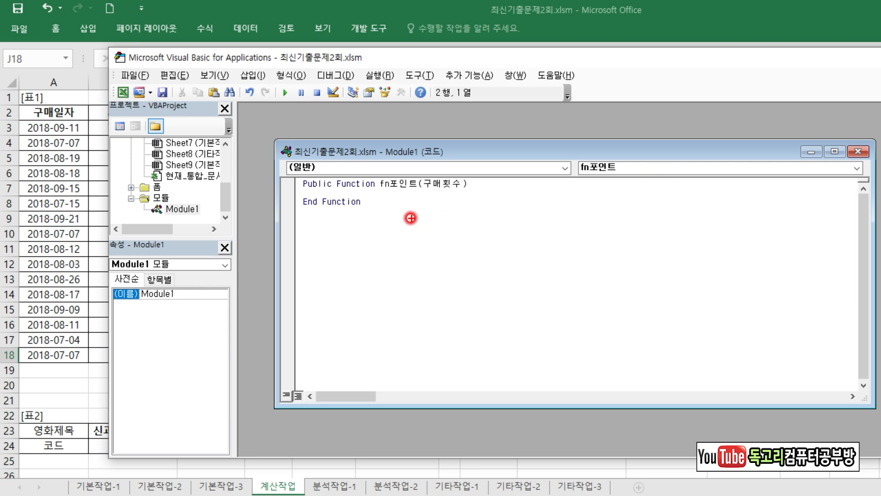
{"action": "left_click_drag", "start_coordinate": [380, 194], "coordinate": [417, 192]}
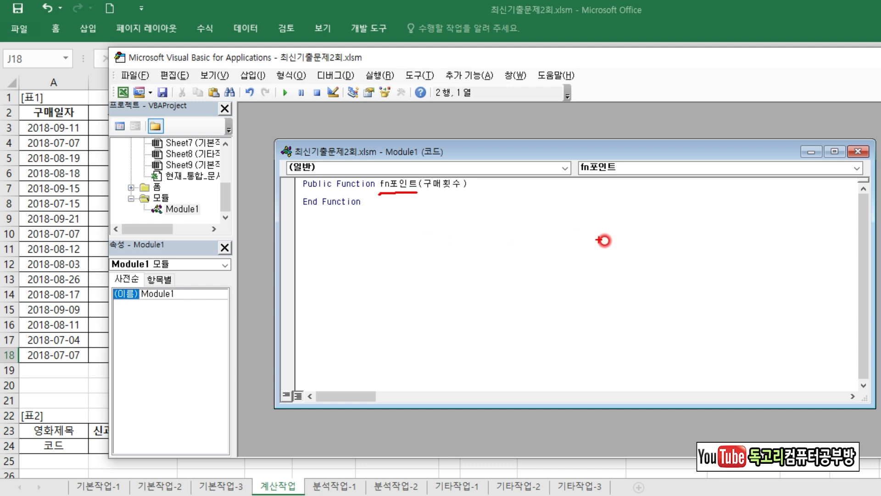
{"action": "key", "text": "Escape"}
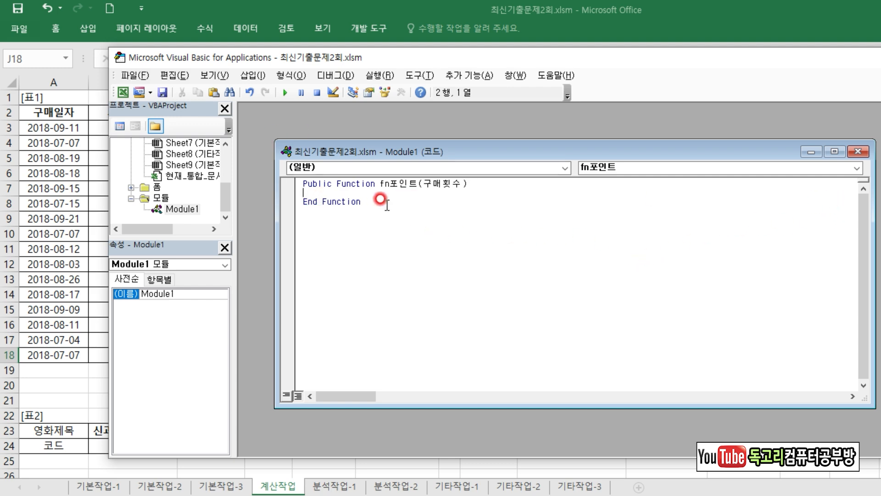
{"action": "key", "text": "Return"}
{"action": "key", "text": "Return"}
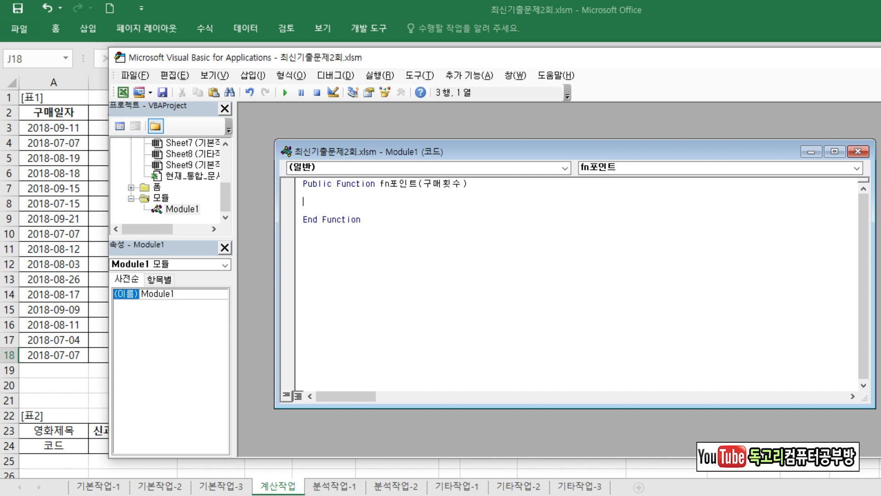
Step: Enter the condition If 구매횟수 >= 3 Then inside the fn포인트 function
{"action": "type", "text": "IF"}
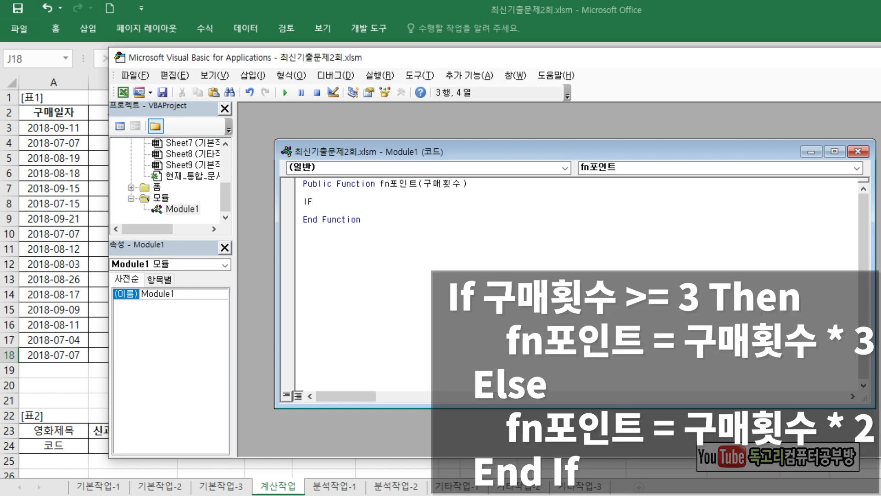
{"action": "type", "text": " 구매횟수 >=3 THEN"}
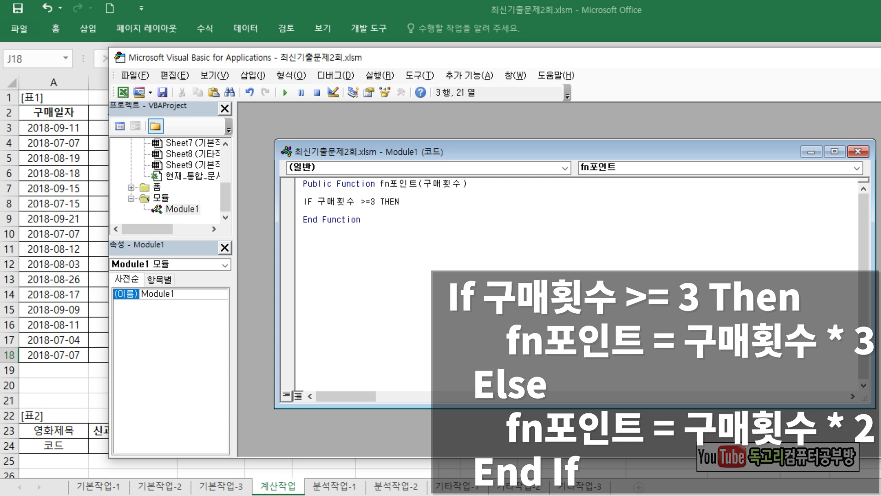
{"action": "key", "text": "Return"}
Step: Add the statement fn포인트 = 구매횟수 * 3 beneath the If line in the fn포인트 function
{"action": "left_click_drag", "start_coordinate": [376, 183], "coordinate": [417, 186]}
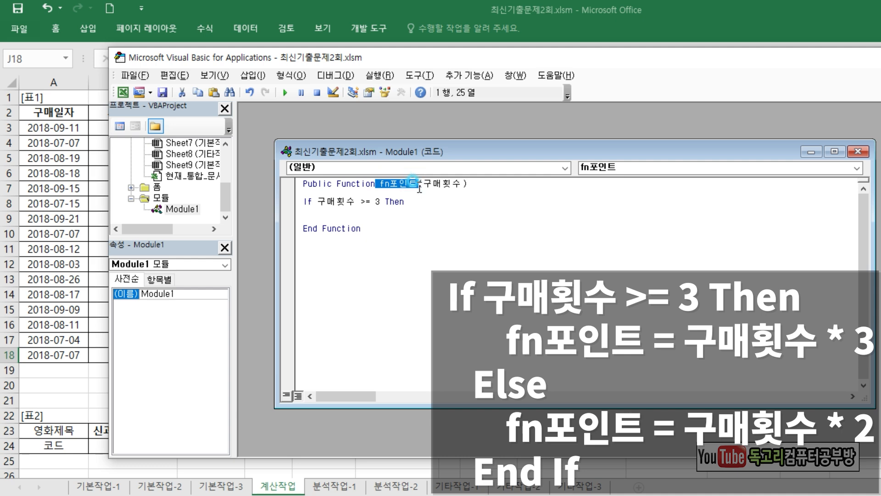
{"action": "key", "text": "ctrl+c"}
{"action": "left_click", "coordinate": [329, 210]}
{"action": "key", "text": "ctrl+v"}
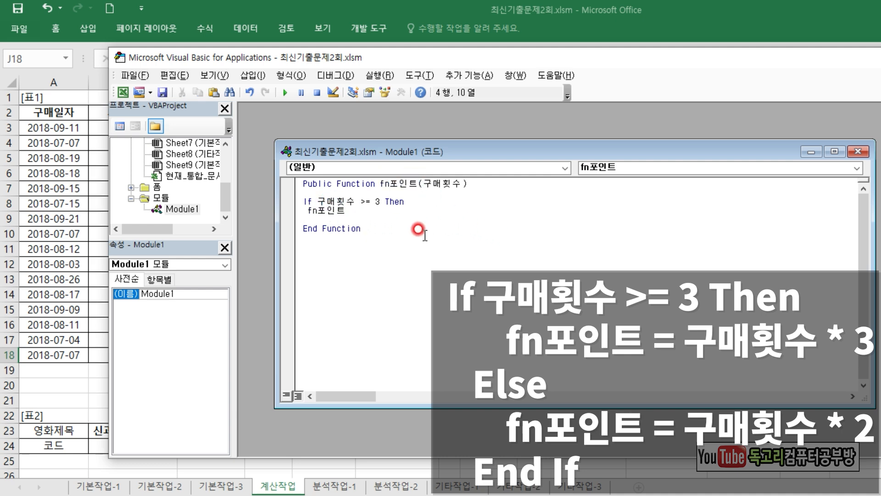
{"action": "type", "text": "="}
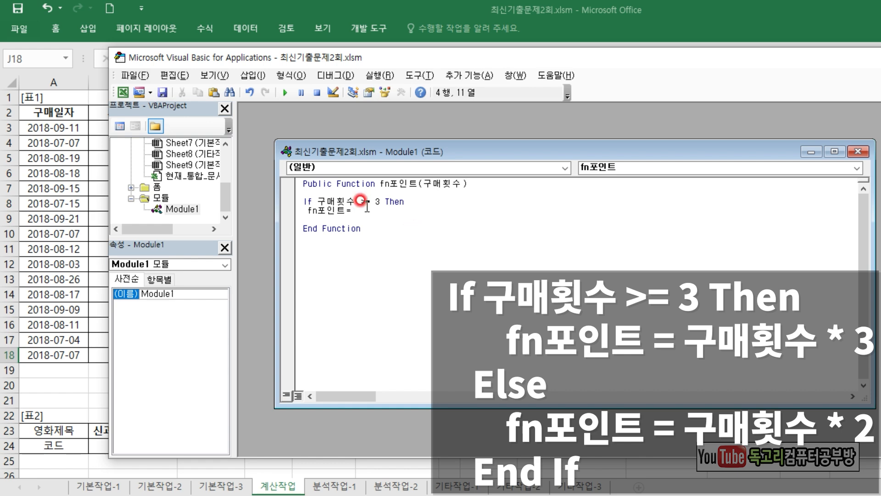
{"action": "type", "text": "구매횟ㅅ"}
{"action": "type", "text": "*"}
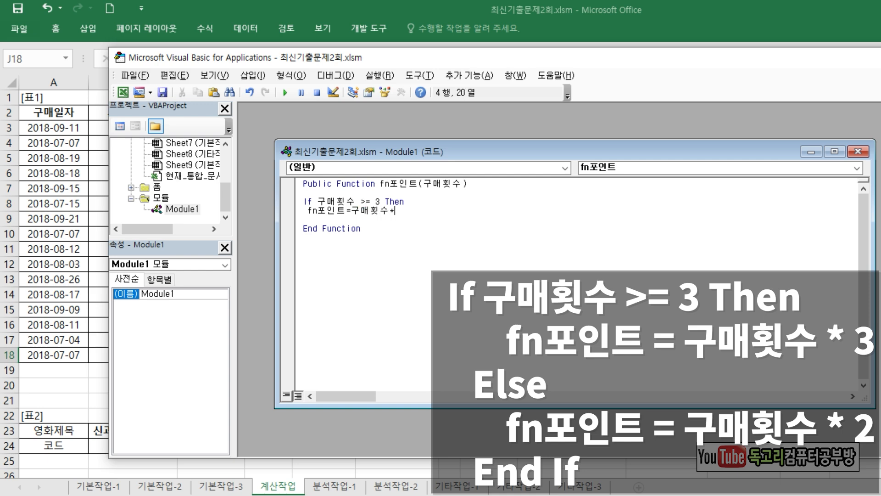
{"action": "key", "text": "Return"}
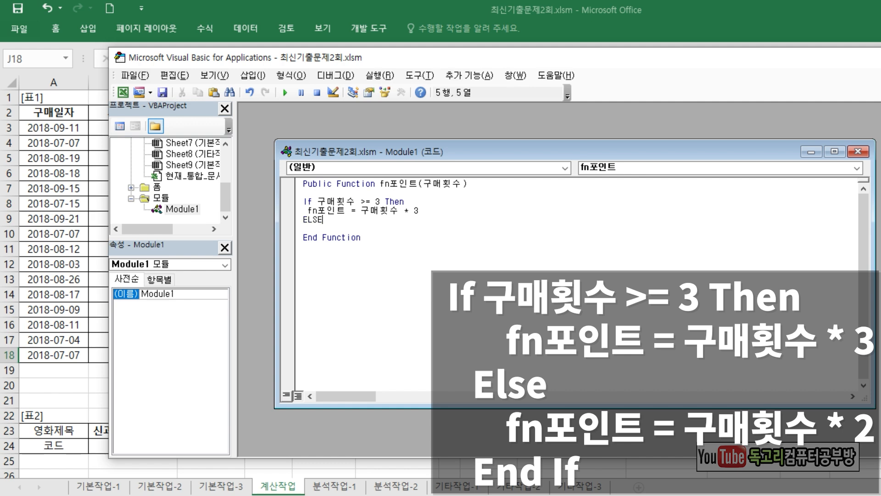
Step: Add an Else branch with fn포인트 = 구매횟수 * 2 and close the condition with End If
{"action": "type", "text": "ELSE"}
{"action": "key", "text": "Return"}
{"action": "type", "text": "fn포인트"}
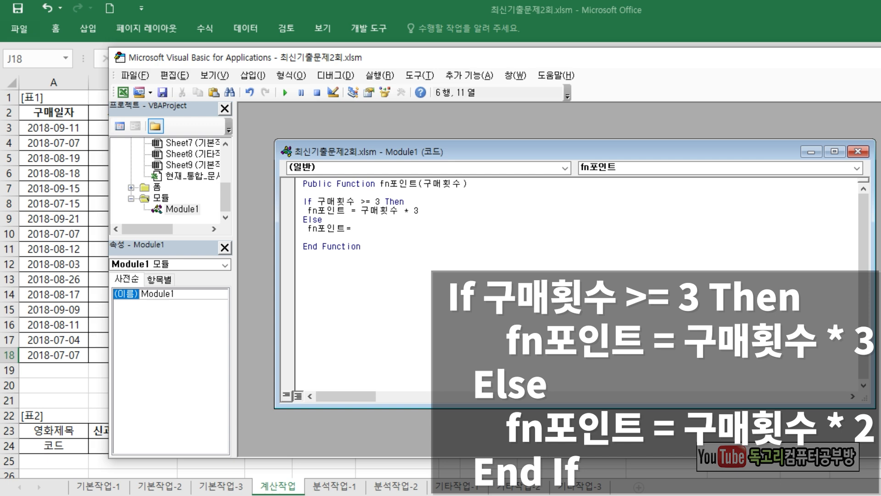
{"action": "type", "text": "=구매횟수*2"}
{"action": "key", "text": "Return"}
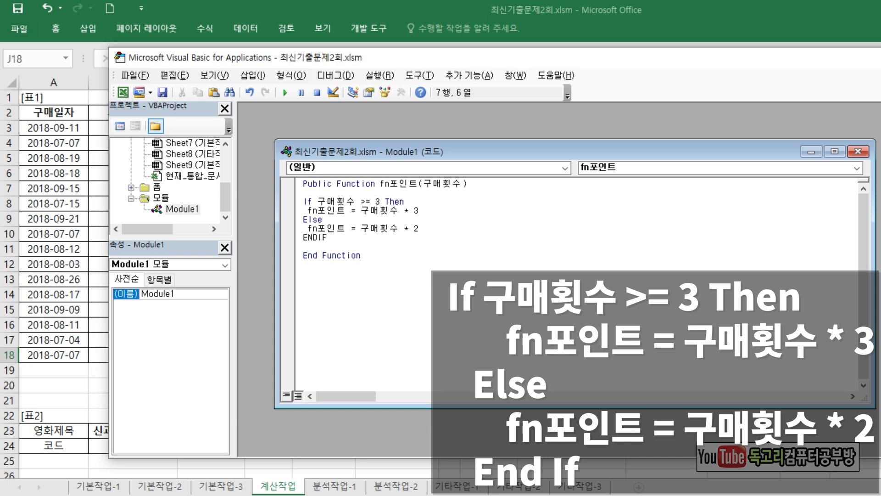
{"action": "type", "text": "ENDIF"}
{"action": "key", "text": "Return"}
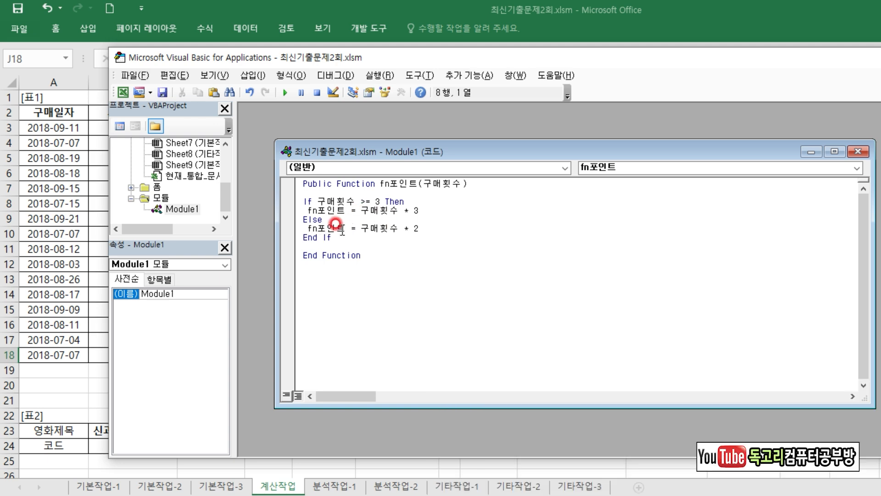
Step: Return to the Excel worksheet and insert the user-defined function fn포인트 in cell J18 of [표5]
{"action": "left_click", "coordinate": [124, 94]}
{"action": "left_click", "coordinate": [666, 356]}
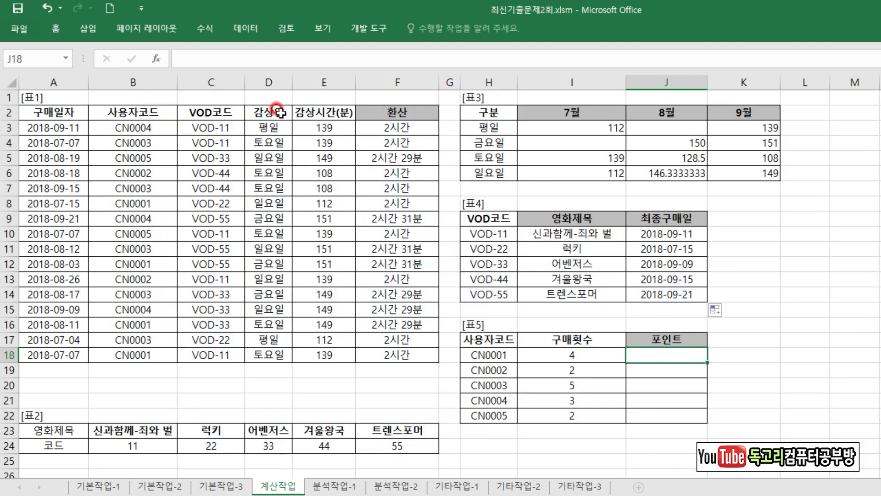
{"action": "left_click", "coordinate": [157, 59]}
{"action": "left_click_drag", "start_coordinate": [610, 213], "coordinate": [520, 147]}
{"action": "left_click", "coordinate": [690, 197]}
{"action": "left_click", "coordinate": [711, 219]}
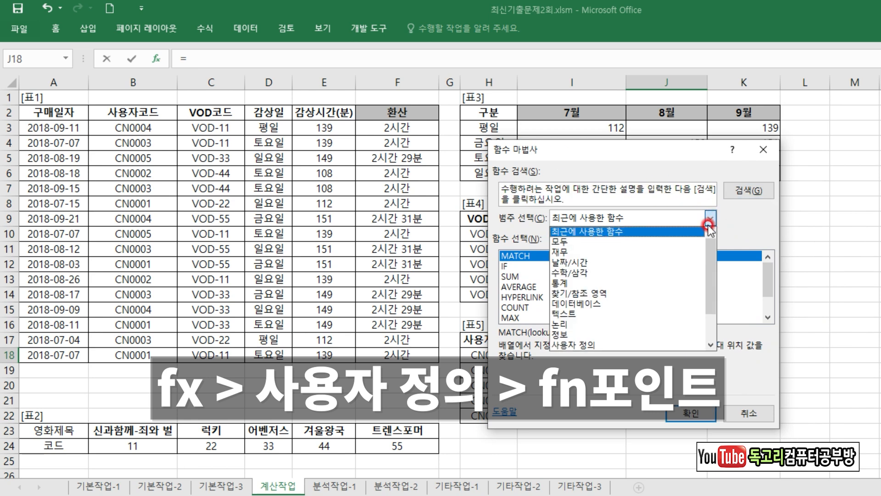
{"action": "left_click", "coordinate": [638, 344]}
{"action": "left_click", "coordinate": [683, 413]}
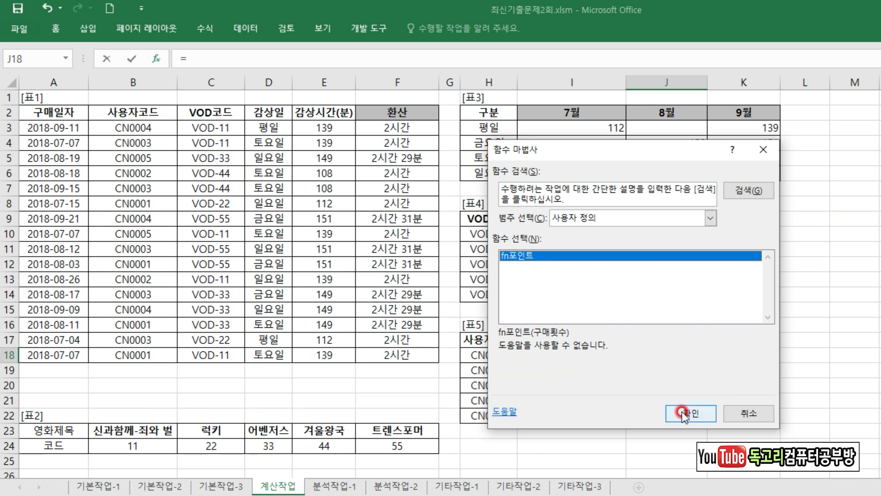
Step: Set the function's 구매횟수 argument to I18 and fill the formula from J18 down to J22
{"action": "left_click_drag", "start_coordinate": [561, 217], "coordinate": [490, 179]}
{"action": "left_click", "coordinate": [572, 355]}
{"action": "left_click", "coordinate": [720, 303]}
{"action": "left_click", "coordinate": [686, 327]}
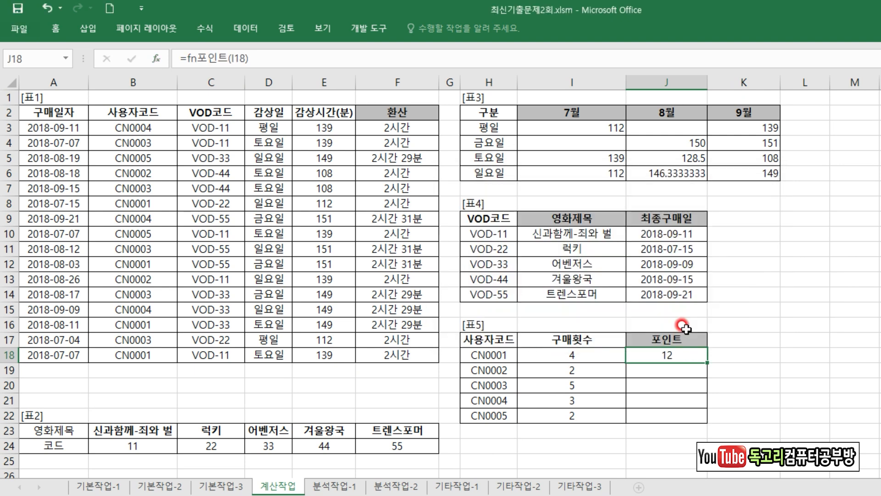
{"action": "left_click_drag", "start_coordinate": [703, 363], "coordinate": [695, 416]}
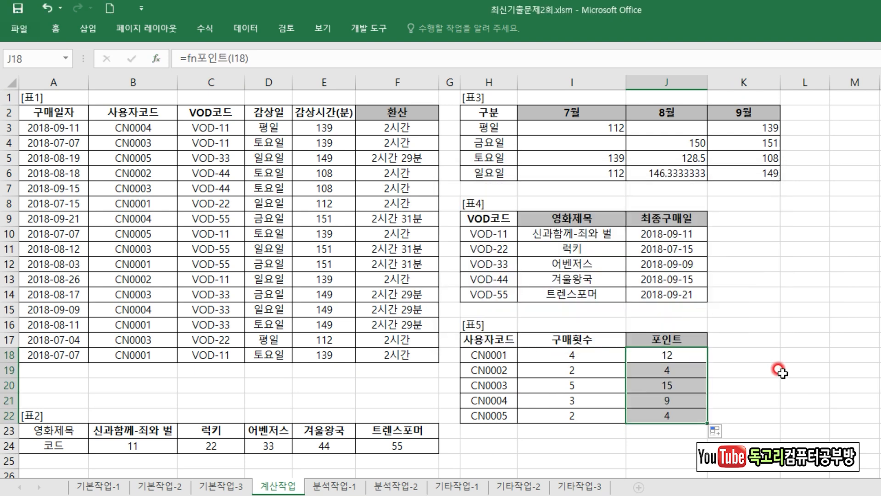
{"action": "left_click", "coordinate": [785, 367]}
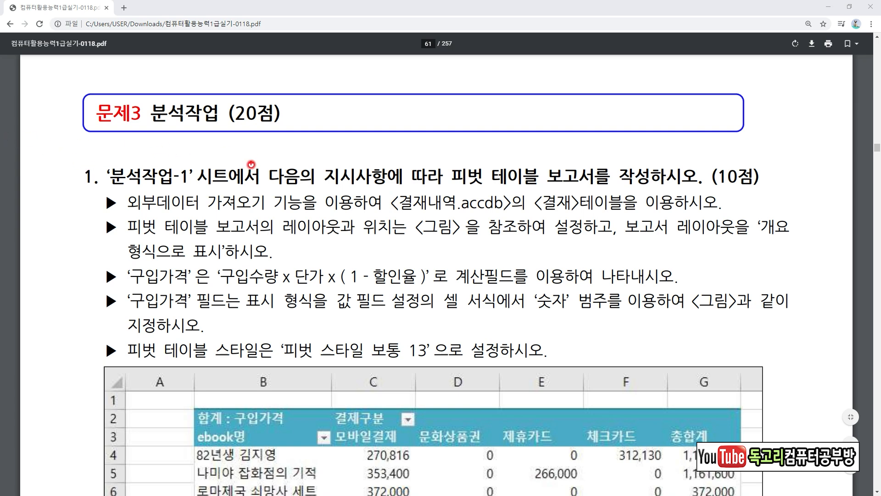
Step: Read the 분석작업-1 pivot table instructions in the exam PDF on the external data source, placement and report layout
{"action": "left_click_drag", "start_coordinate": [473, 191], "coordinate": [570, 187]}
{"action": "left_click_drag", "start_coordinate": [403, 214], "coordinate": [613, 216]}
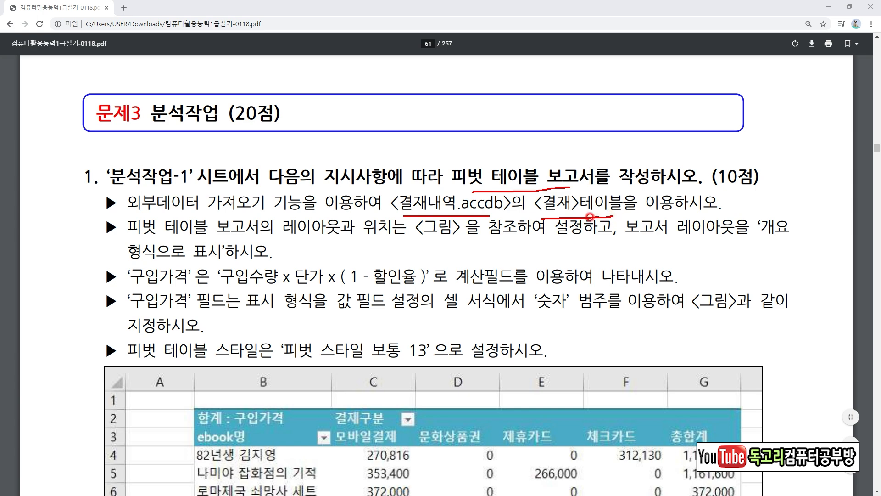
{"action": "left_click_drag", "start_coordinate": [171, 234], "coordinate": [395, 237]}
{"action": "left_click_drag", "start_coordinate": [432, 239], "coordinate": [585, 233]}
{"action": "left_click_drag", "start_coordinate": [734, 245], "coordinate": [793, 243]}
{"action": "left_click_drag", "start_coordinate": [156, 260], "coordinate": [200, 259]}
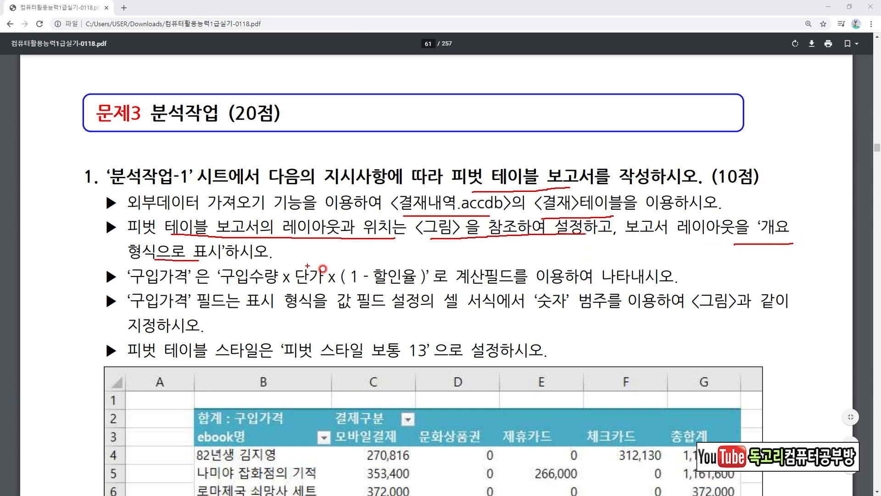
{"action": "key", "text": "Escape"}
Step: Examine the row, column and value fields in the example pivot table and the 구입가격 calculated field rule
{"action": "scroll", "coordinate": [35, 78], "scroll_direction": "down", "scroll_amount": 3}
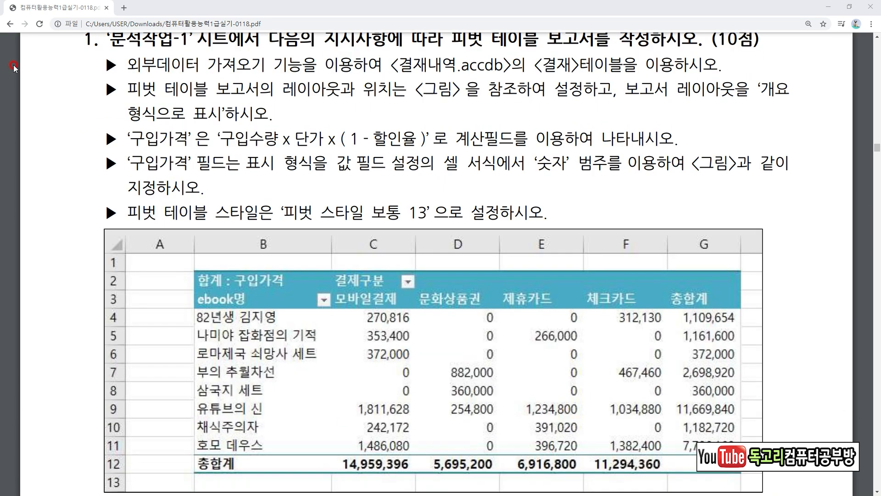
{"action": "mouse_move", "coordinate": [242, 289]}
{"action": "left_mouse_down"}
{"action": "mouse_move", "coordinate": [217, 290]}
{"action": "mouse_move", "coordinate": [246, 264]}
{"action": "mouse_move", "coordinate": [242, 291]}
{"action": "left_mouse_up"}
{"action": "left_click_drag", "start_coordinate": [186, 310], "coordinate": [269, 310]}
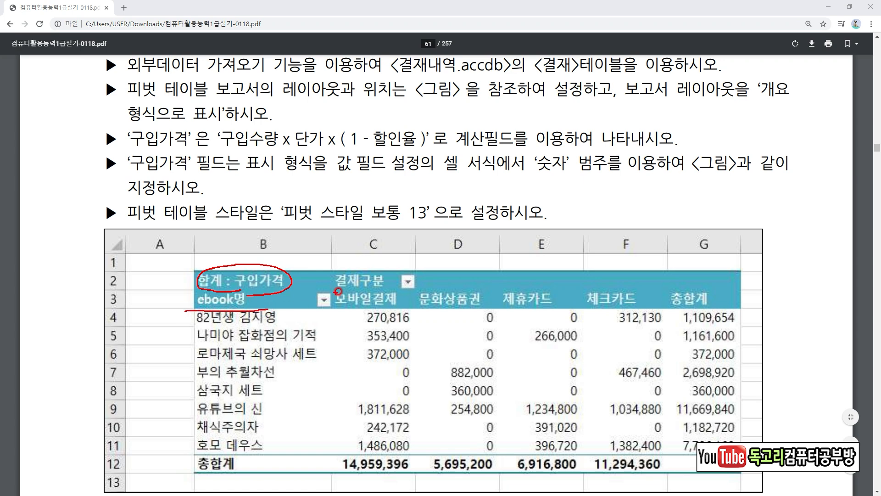
{"action": "mouse_move", "coordinate": [370, 290]}
{"action": "left_mouse_down"}
{"action": "mouse_move", "coordinate": [360, 263]}
{"action": "mouse_move", "coordinate": [401, 309]}
{"action": "mouse_move", "coordinate": [633, 303]}
{"action": "left_mouse_up"}
{"action": "mouse_move", "coordinate": [251, 292]}
{"action": "left_mouse_down"}
{"action": "mouse_move", "coordinate": [284, 269]}
{"action": "mouse_move", "coordinate": [263, 294]}
{"action": "mouse_move", "coordinate": [286, 254]}
{"action": "mouse_move", "coordinate": [309, 240]}
{"action": "mouse_move", "coordinate": [332, 256]}
{"action": "left_mouse_up"}
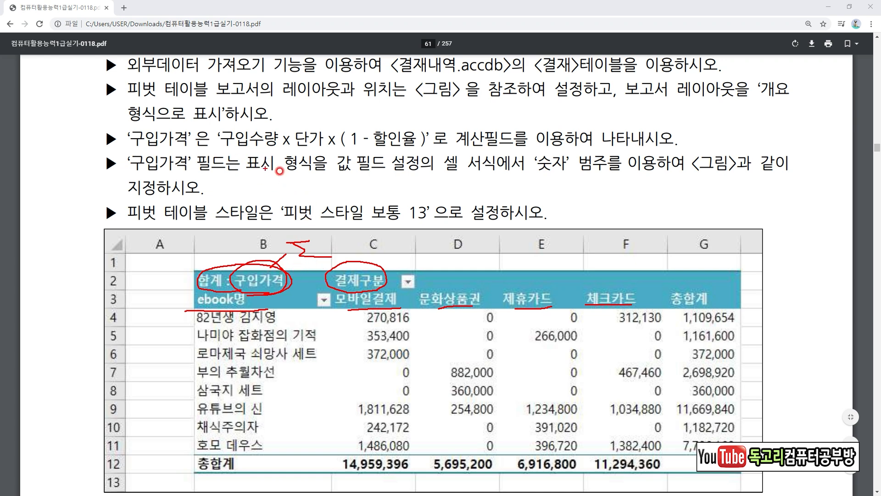
{"action": "left_click_drag", "start_coordinate": [225, 149], "coordinate": [415, 151]}
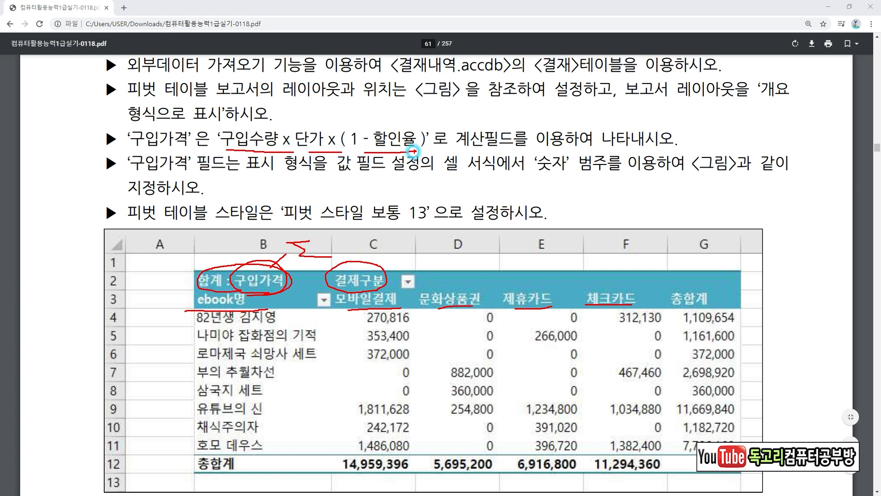
{"action": "mouse_move", "coordinate": [517, 152]}
{"action": "left_mouse_down"}
{"action": "mouse_move", "coordinate": [533, 137]}
{"action": "mouse_move", "coordinate": [524, 158]}
{"action": "left_mouse_up"}
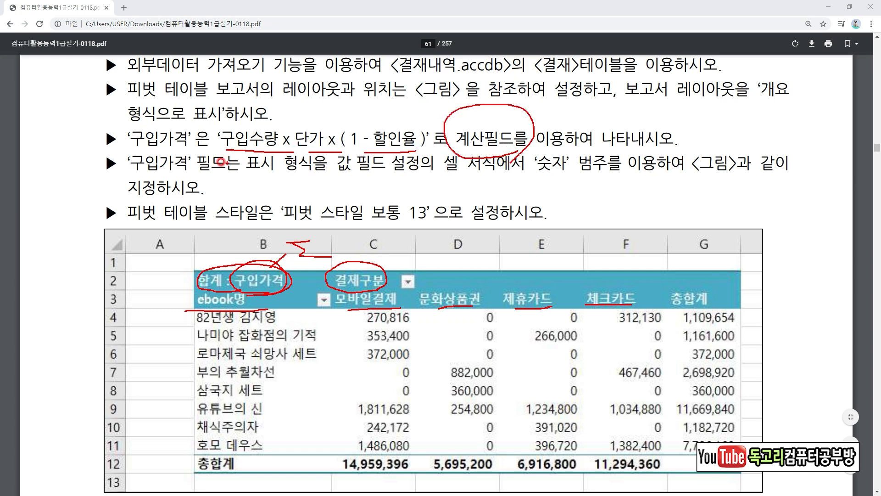
{"action": "left_click_drag", "start_coordinate": [121, 154], "coordinate": [178, 154]}
{"action": "key", "text": "e"}
Step: Read the number format requirement for the 구입가격 field and compare it with the example pivot table
{"action": "left_click_drag", "start_coordinate": [137, 171], "coordinate": [177, 171]}
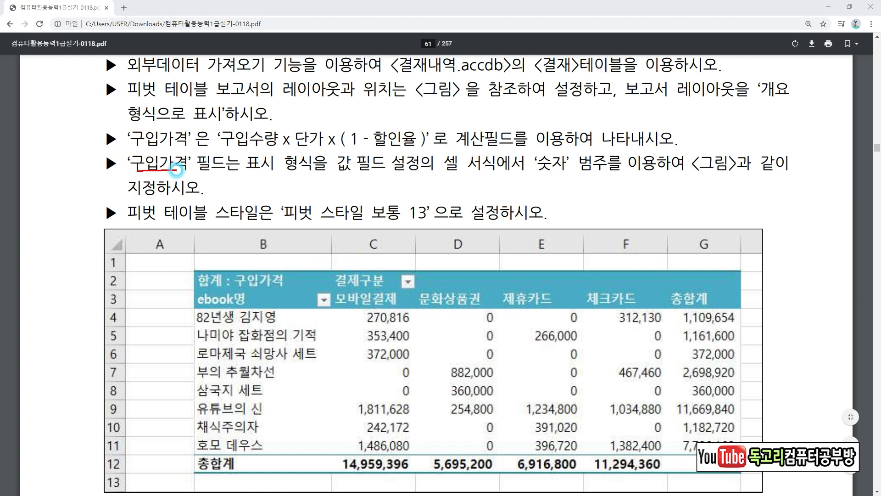
{"action": "left_click_drag", "start_coordinate": [357, 178], "coordinate": [583, 178]}
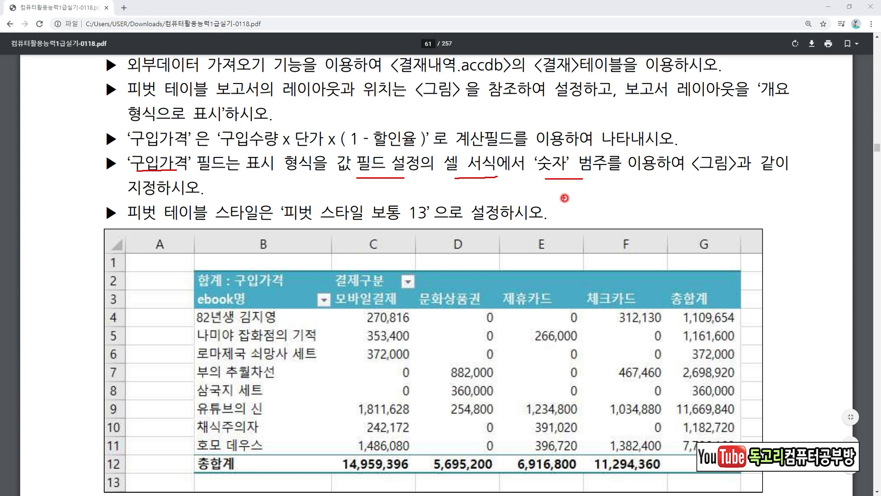
{"action": "left_click_drag", "start_coordinate": [710, 301], "coordinate": [728, 299]}
{"action": "mouse_move", "coordinate": [430, 231]}
{"action": "left_mouse_down"}
{"action": "mouse_move", "coordinate": [413, 187]}
{"action": "mouse_move", "coordinate": [435, 232]}
{"action": "left_mouse_up"}
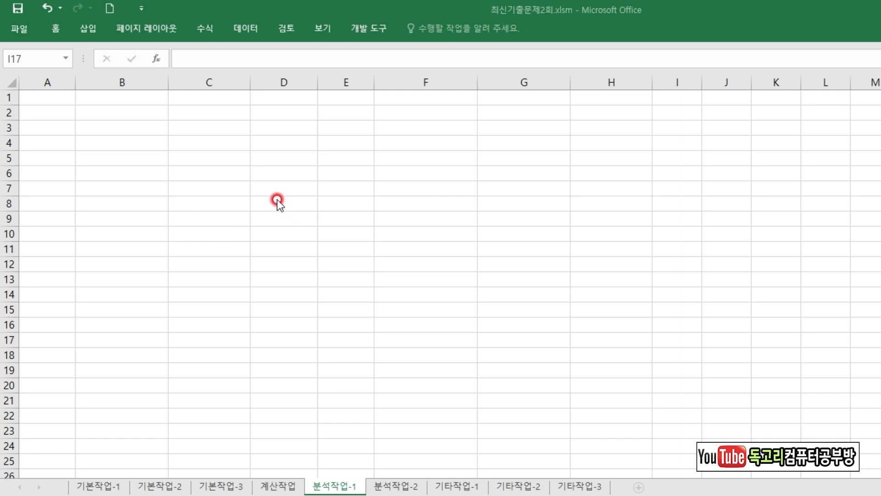
Step: On the 분석작업-1 sheet in Excel, start a Microsoft Query import from MS Access Database using 결재내역.accdb
{"action": "left_click", "coordinate": [254, 26]}
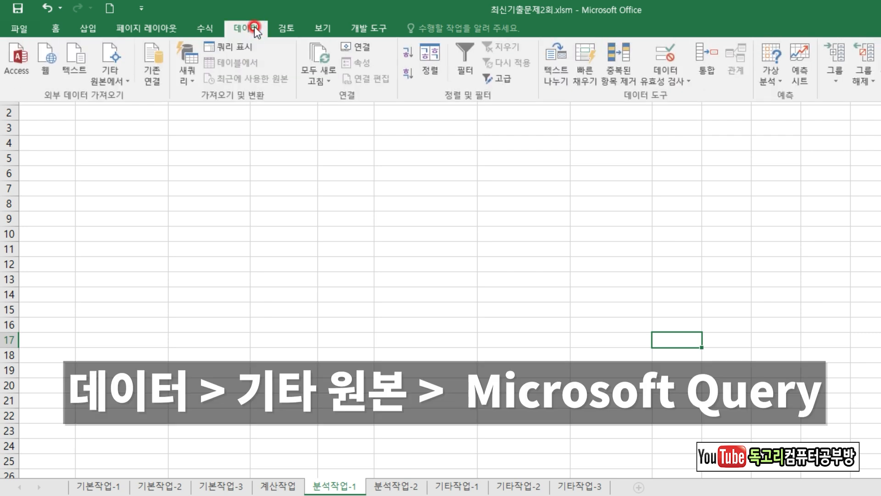
{"action": "left_click", "coordinate": [112, 76]}
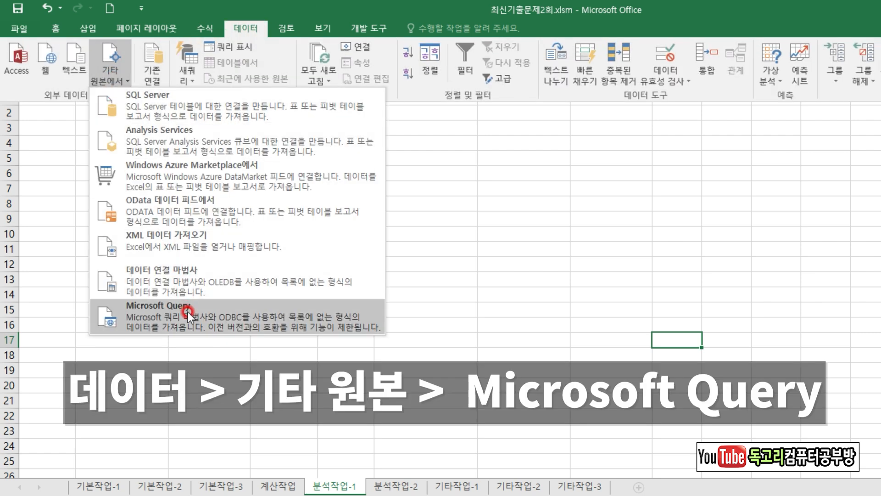
{"action": "left_click", "coordinate": [188, 312]}
{"action": "left_click", "coordinate": [509, 279]}
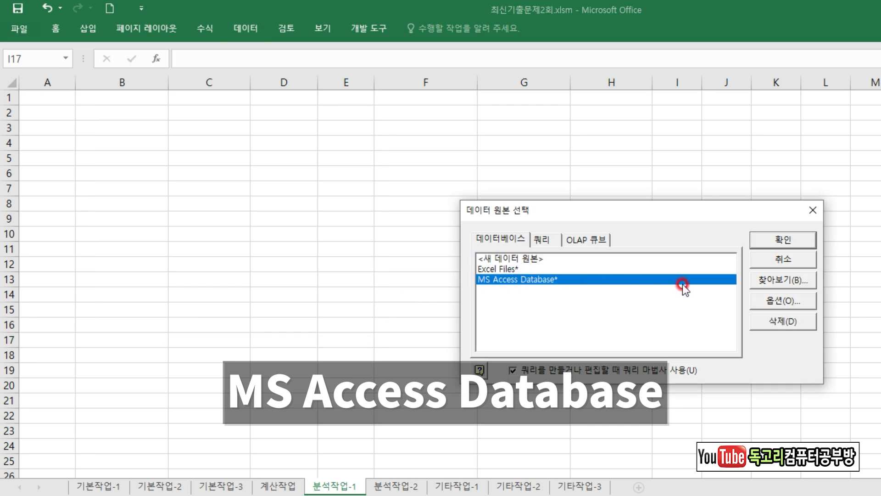
{"action": "left_click", "coordinate": [795, 242]}
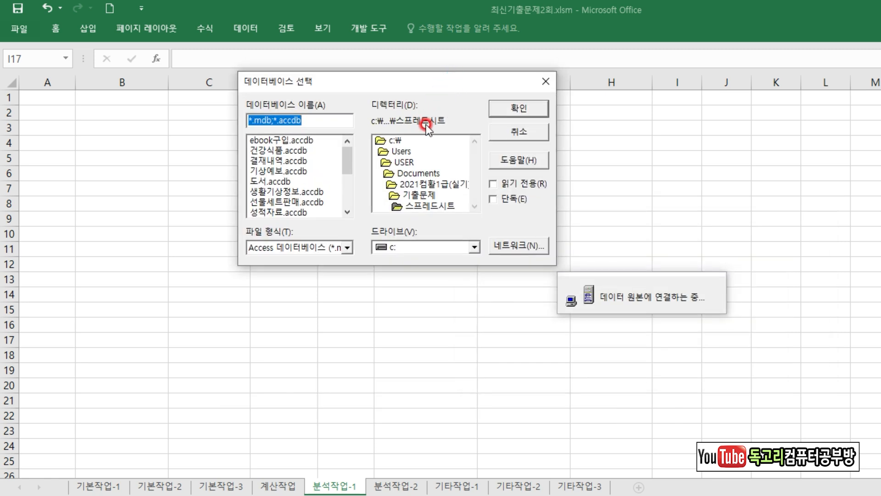
{"action": "left_click", "coordinate": [309, 160]}
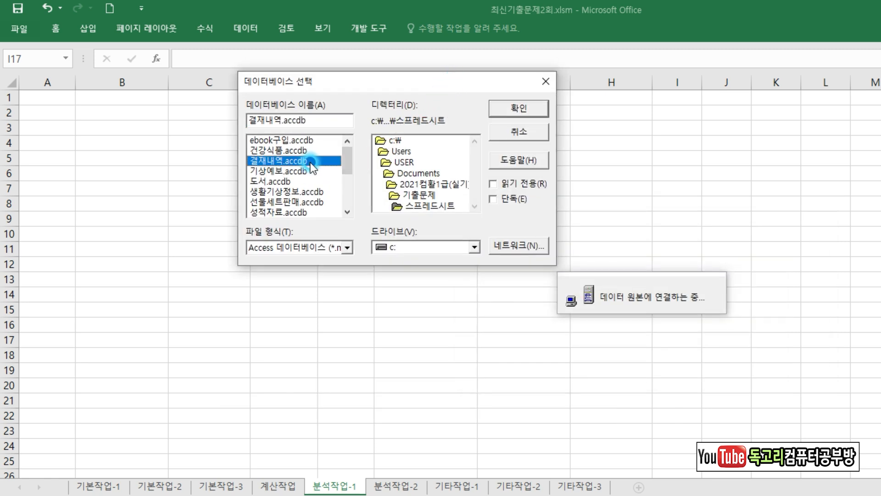
{"action": "left_click", "coordinate": [505, 114]}
Step: Include all columns of the 결재 table in the query, without filter or sorting, and return the data to Excel
{"action": "left_click", "coordinate": [296, 177]}
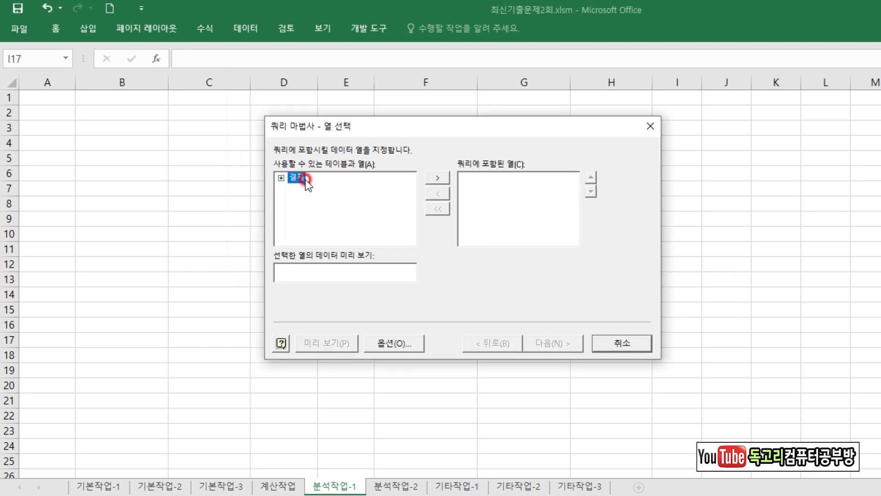
{"action": "left_click", "coordinate": [437, 182]}
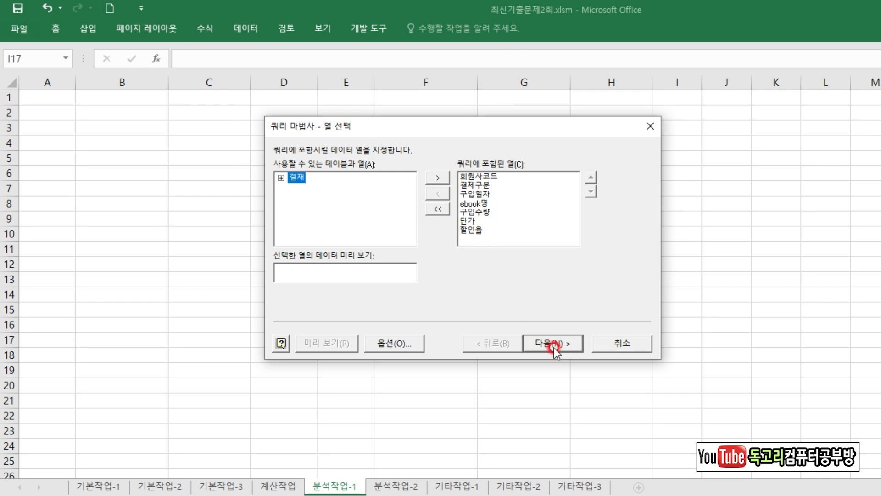
{"action": "left_click", "coordinate": [553, 346]}
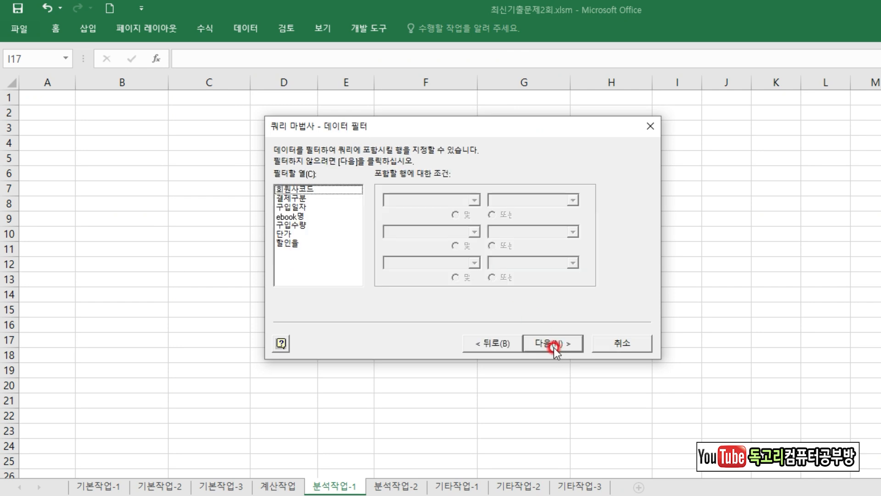
{"action": "left_click", "coordinate": [553, 345]}
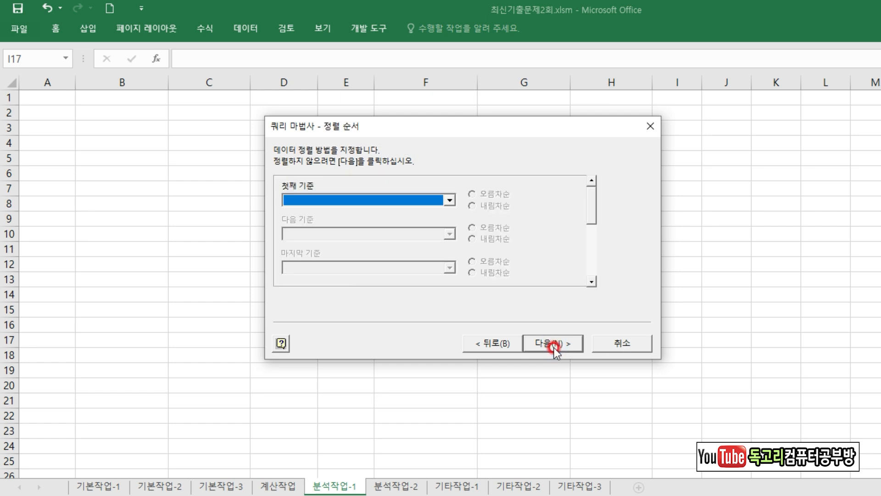
{"action": "left_click", "coordinate": [552, 345]}
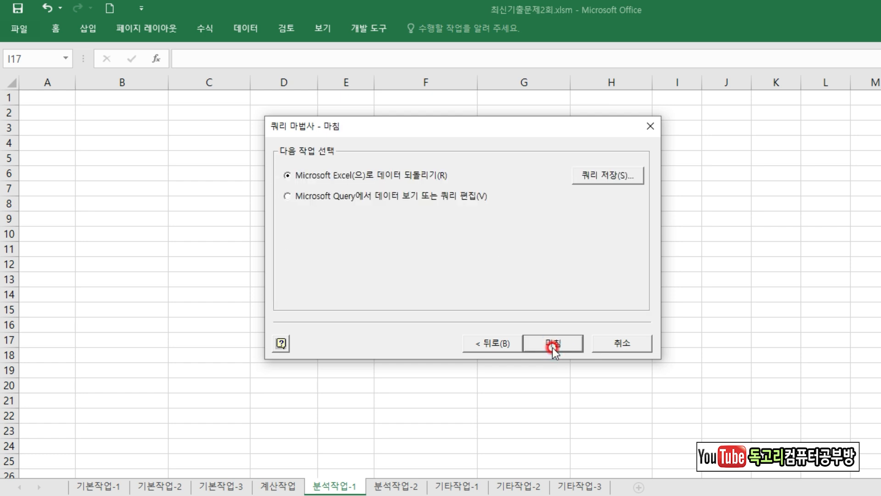
{"action": "left_click", "coordinate": [555, 344]}
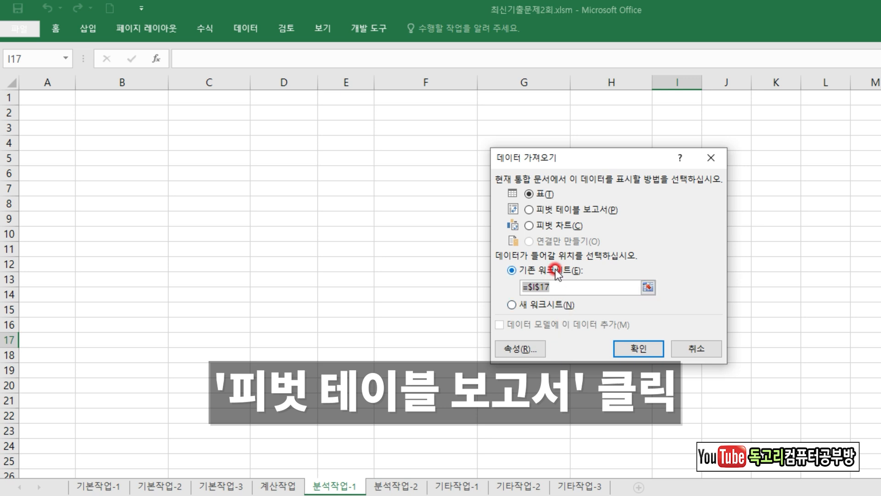
Step: Place the imported data as a pivot table report at cell B2, with ebook명 in the rows and 결제구분 in the columns
{"action": "left_click", "coordinate": [578, 213]}
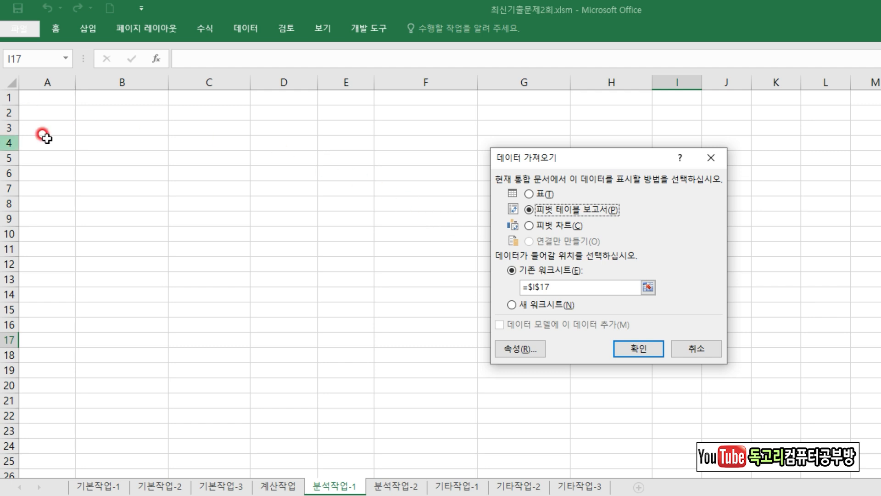
{"action": "left_click", "coordinate": [103, 111]}
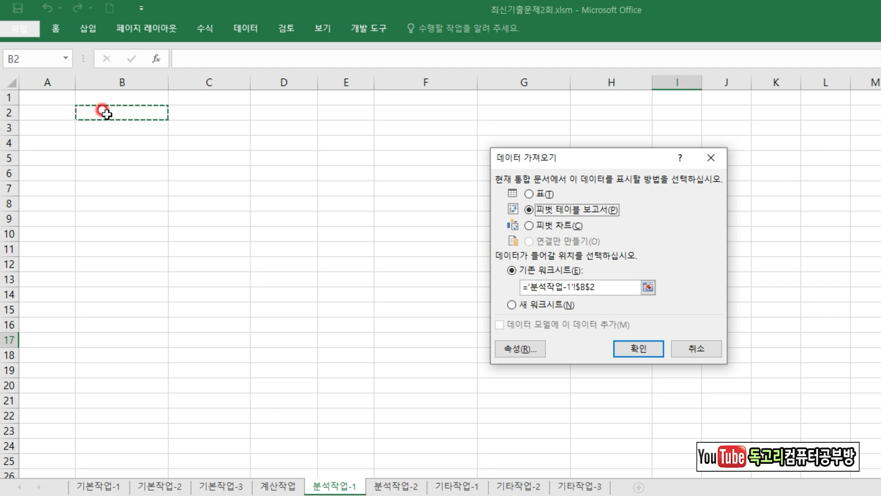
{"action": "left_click", "coordinate": [621, 345]}
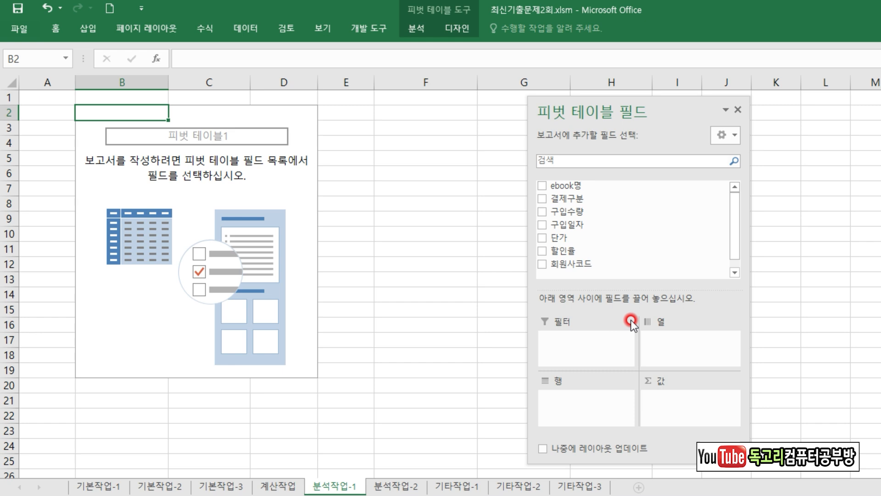
{"action": "left_click_drag", "start_coordinate": [580, 186], "coordinate": [577, 400]}
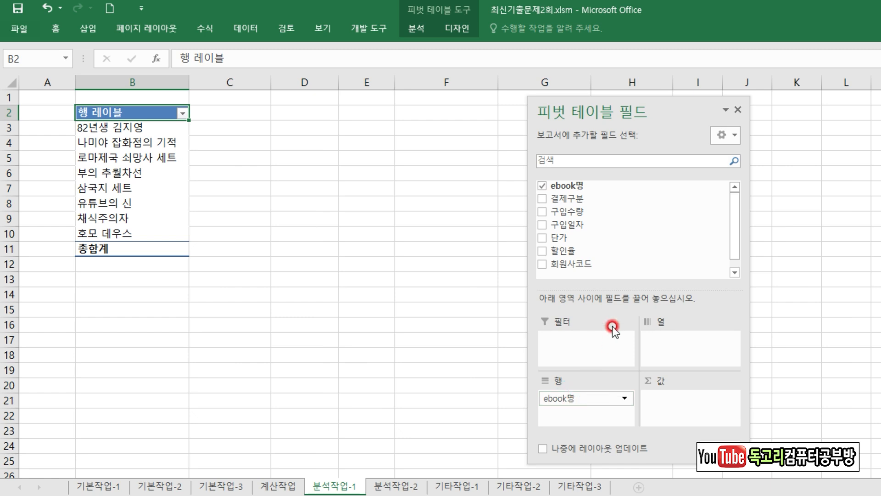
{"action": "left_click_drag", "start_coordinate": [589, 202], "coordinate": [677, 338]}
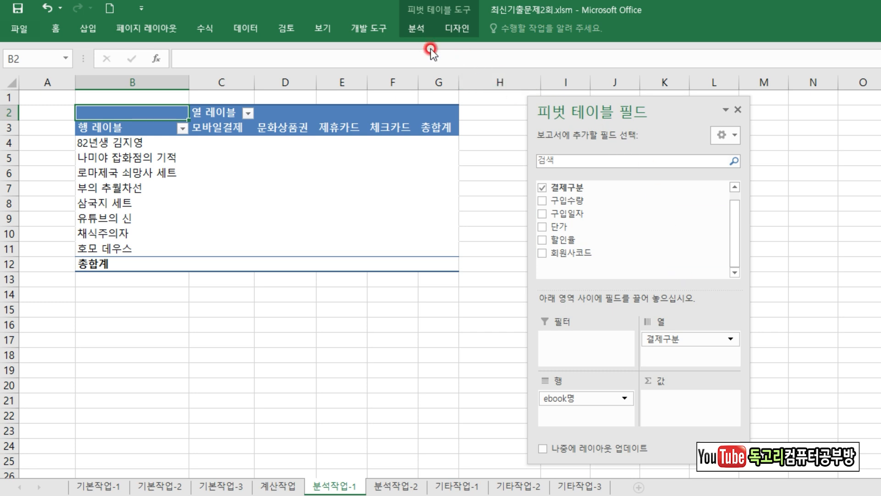
Step: Add a calculated field named 구입가격 to the pivot table with the formula =구입수량*단가*(1-할인율)
{"action": "left_click", "coordinate": [413, 30]}
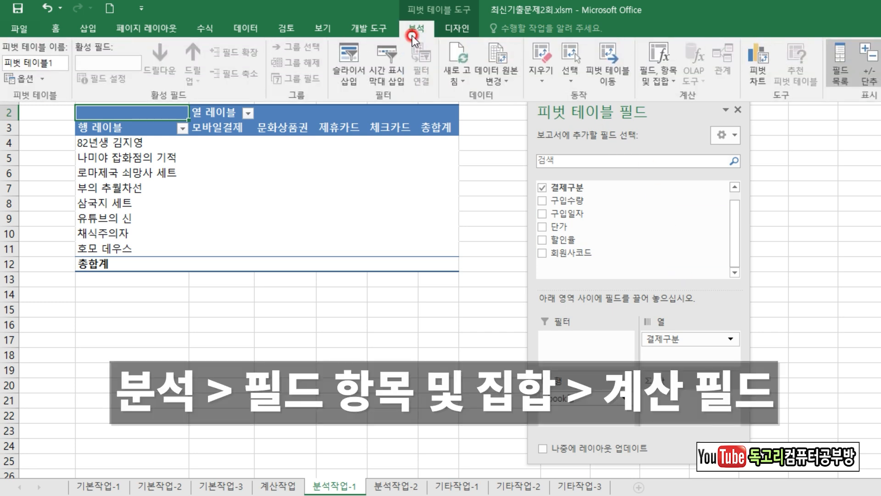
{"action": "left_click", "coordinate": [662, 84]}
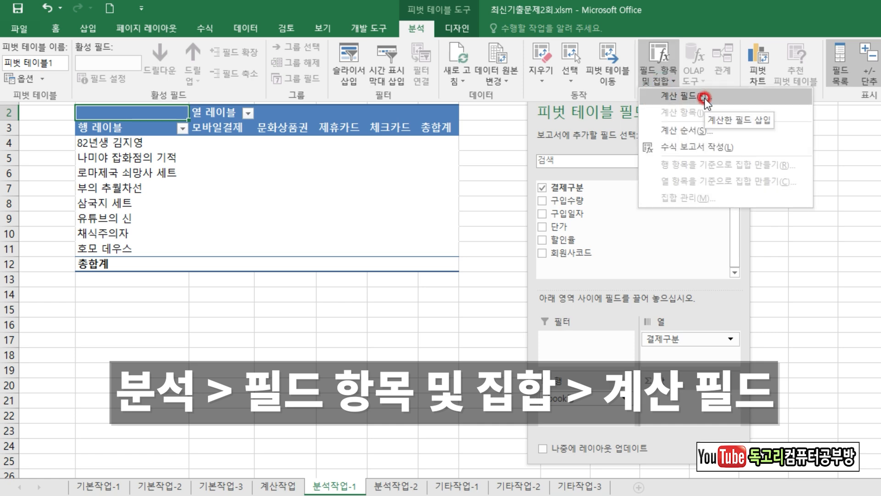
{"action": "left_click", "coordinate": [704, 99]}
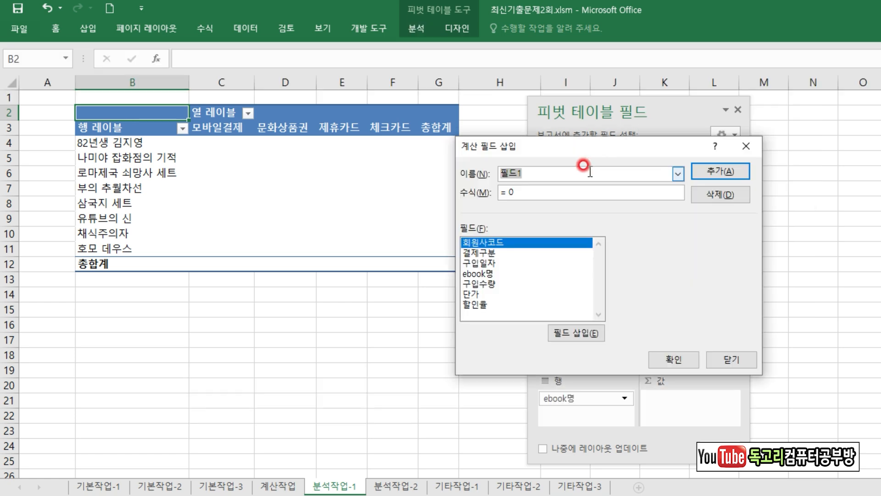
{"action": "key", "text": "BackSpace"}
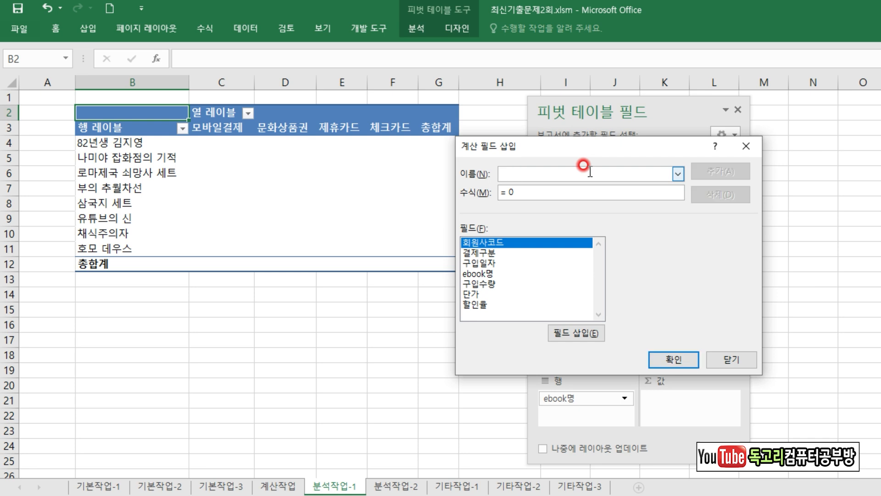
{"action": "type", "text": "구입가격"}
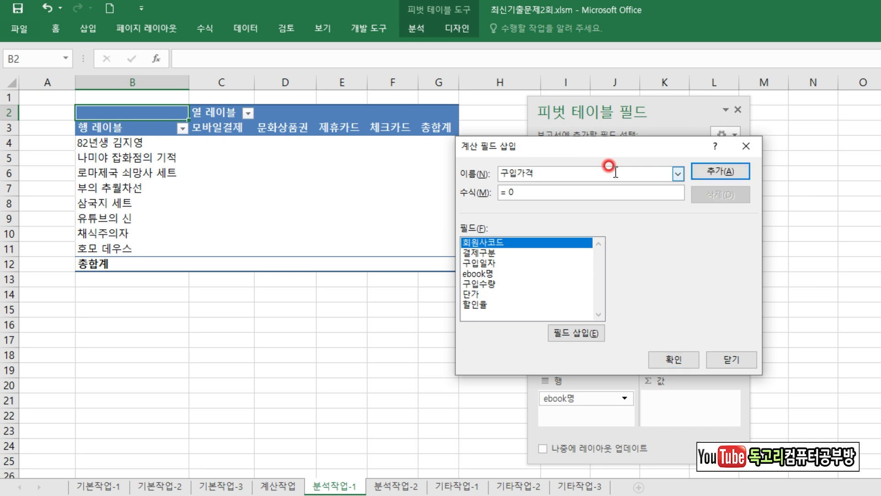
{"action": "left_click", "coordinate": [554, 191]}
{"action": "key", "text": "BackSpace"}
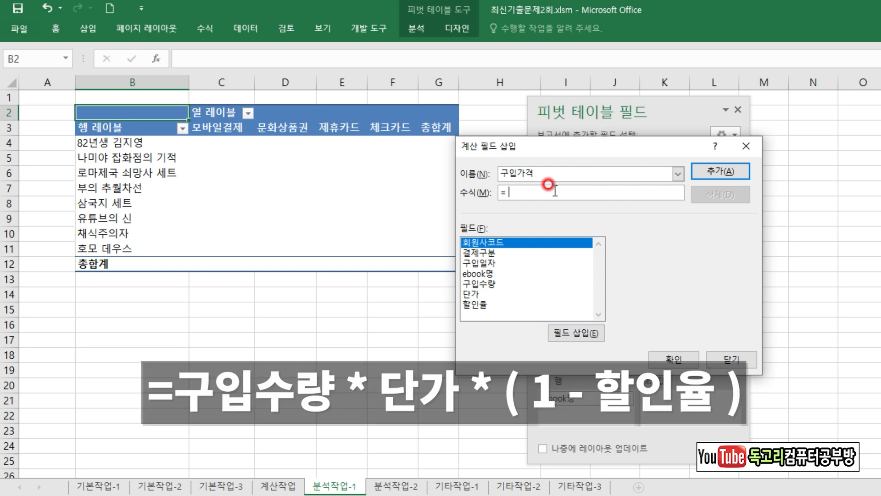
{"action": "type", "text": "구입수량*단가*(1-할인ㅇ"}
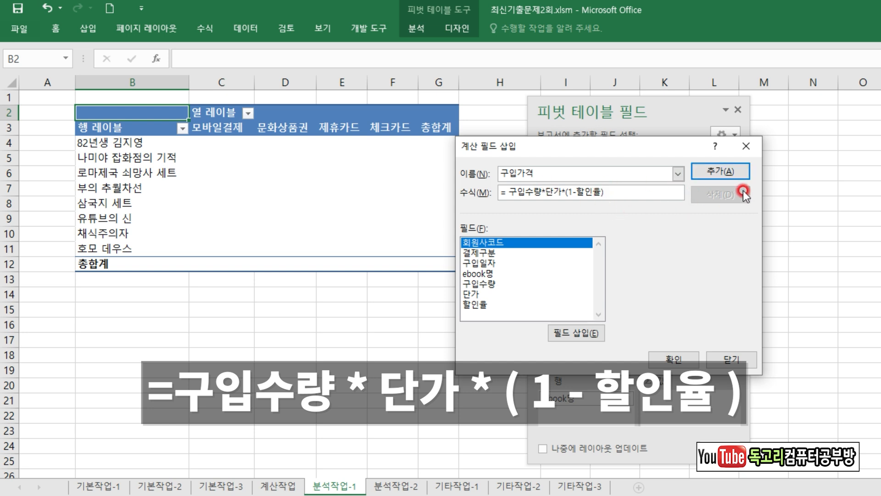
{"action": "left_click", "coordinate": [728, 172]}
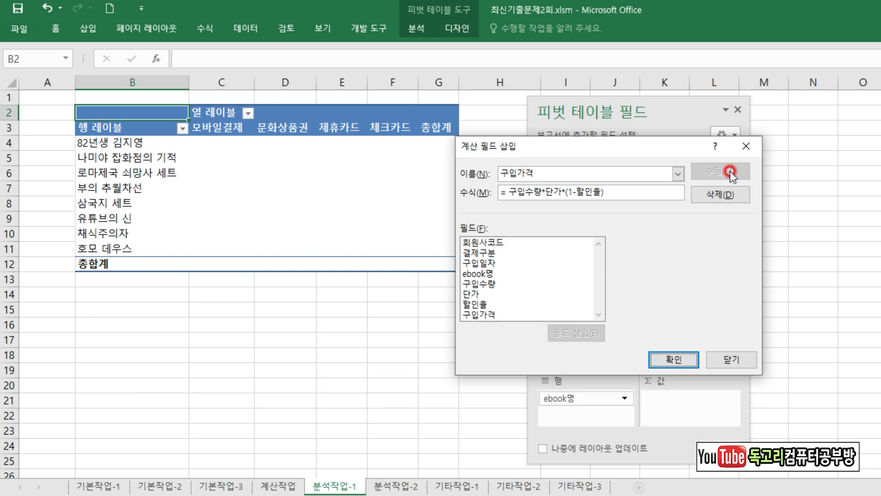
{"action": "left_click", "coordinate": [674, 359]}
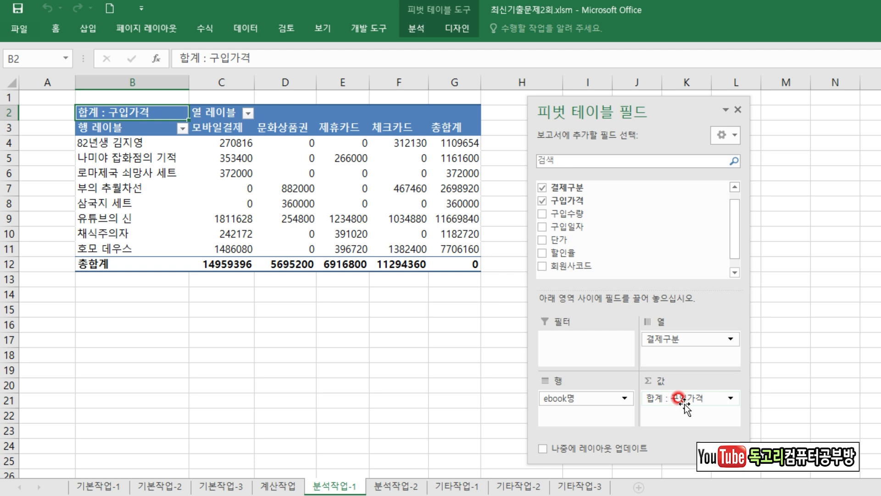
Step: Format the pivot table values in C4:G12 as 숫자 with the 1000 separator and 0 decimal places
{"action": "left_click", "coordinate": [232, 145]}
{"action": "left_click_drag", "start_coordinate": [231, 145], "coordinate": [448, 261]}
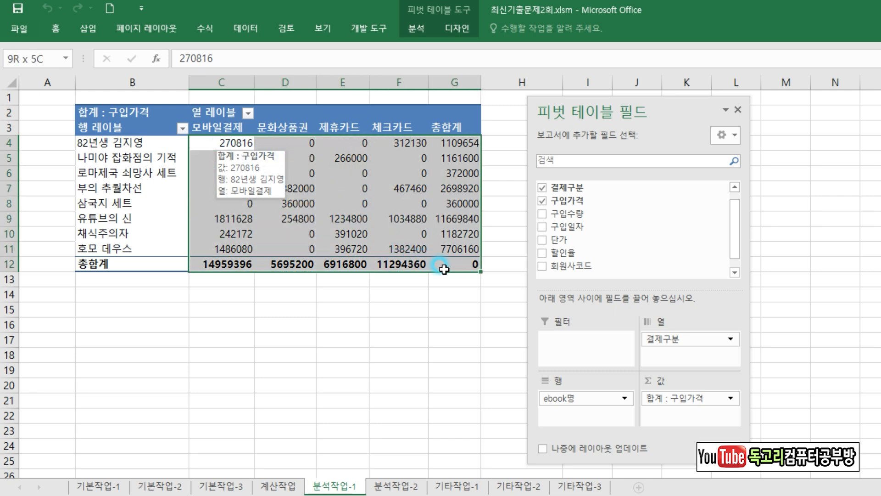
{"action": "right_click", "coordinate": [408, 193]}
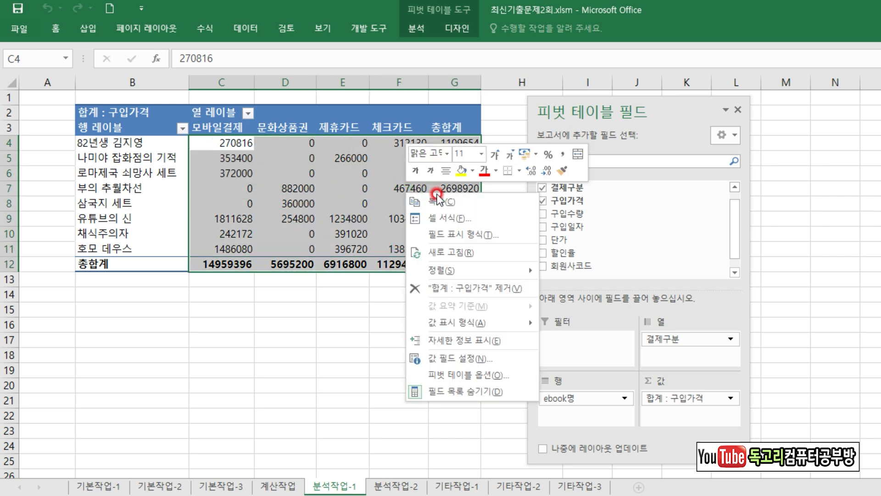
{"action": "left_click", "coordinate": [468, 217]}
{"action": "left_click", "coordinate": [334, 64]}
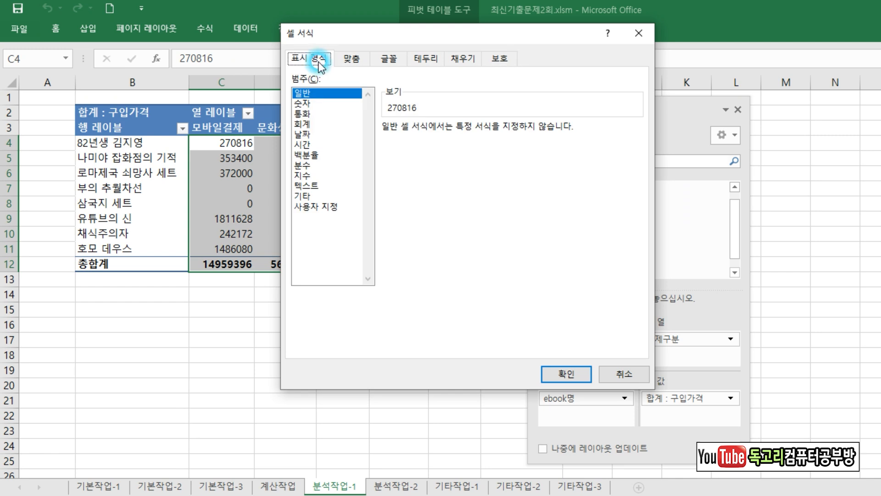
{"action": "left_click", "coordinate": [321, 106]}
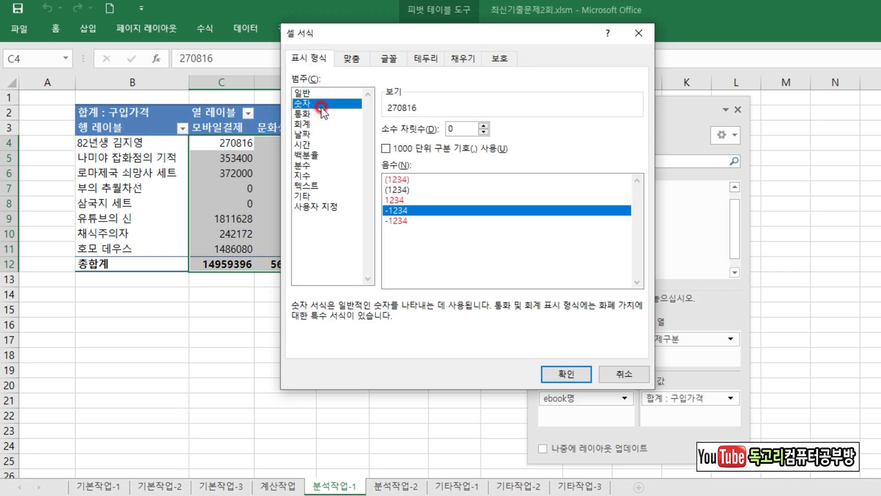
{"action": "left_click", "coordinate": [393, 148]}
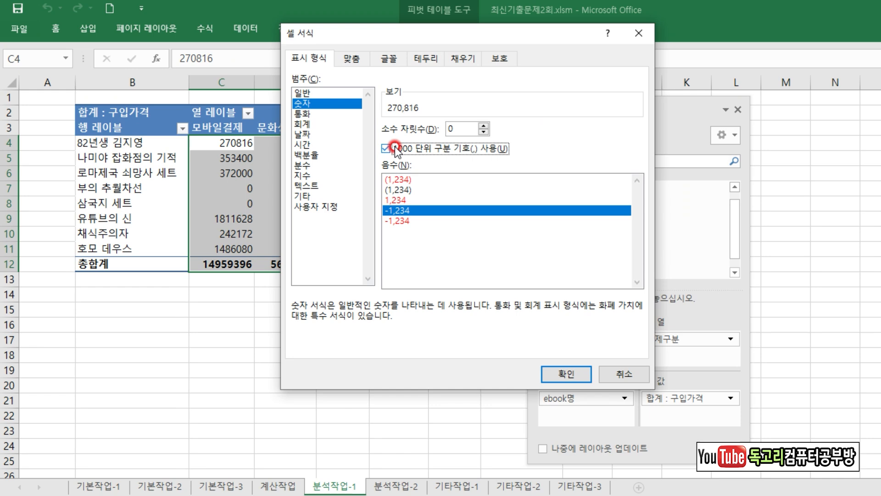
{"action": "left_click", "coordinate": [567, 374]}
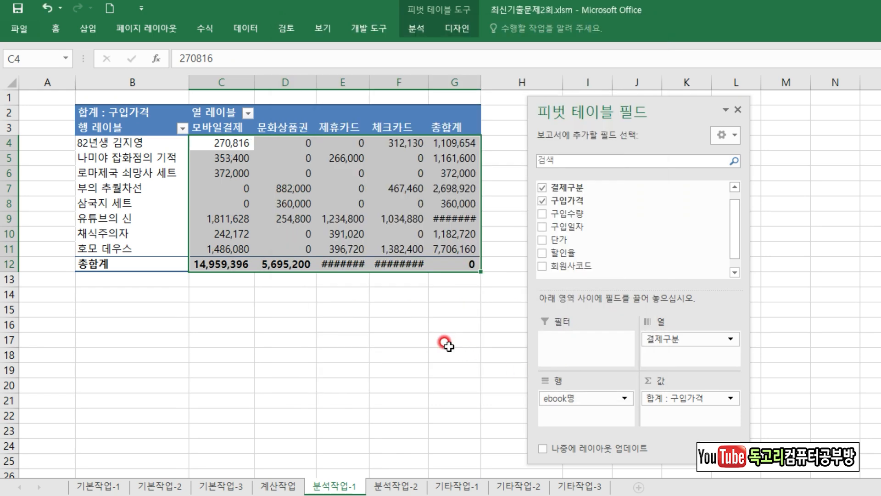
Step: Autofit the widths of columns E, F and G to their contents
{"action": "left_click", "coordinate": [406, 306]}
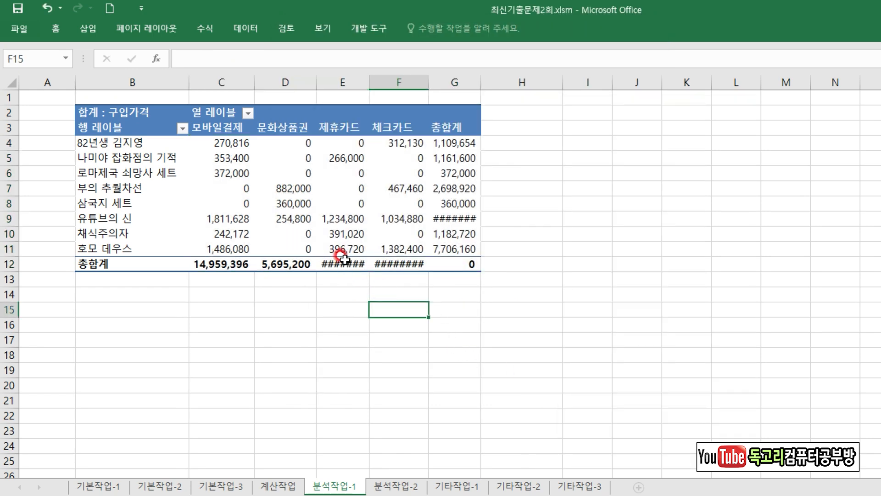
{"action": "double_click", "coordinate": [369, 82]}
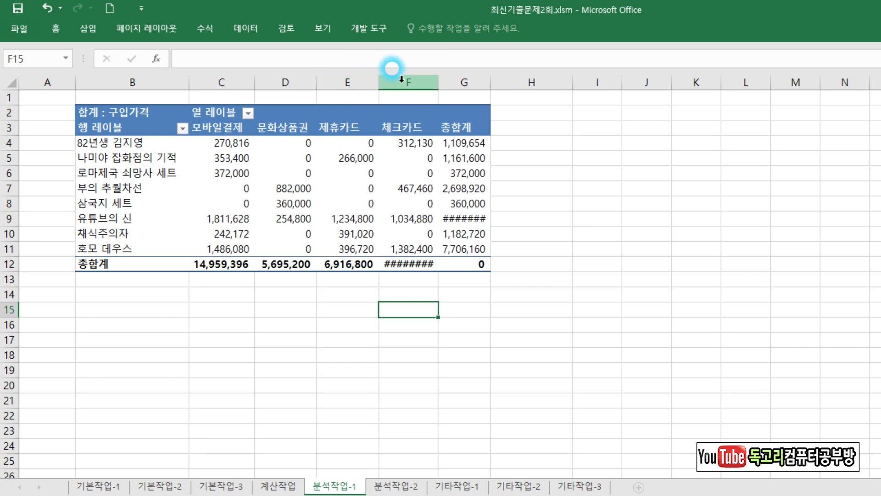
{"action": "double_click", "coordinate": [438, 82]}
{"action": "double_click", "coordinate": [501, 83]}
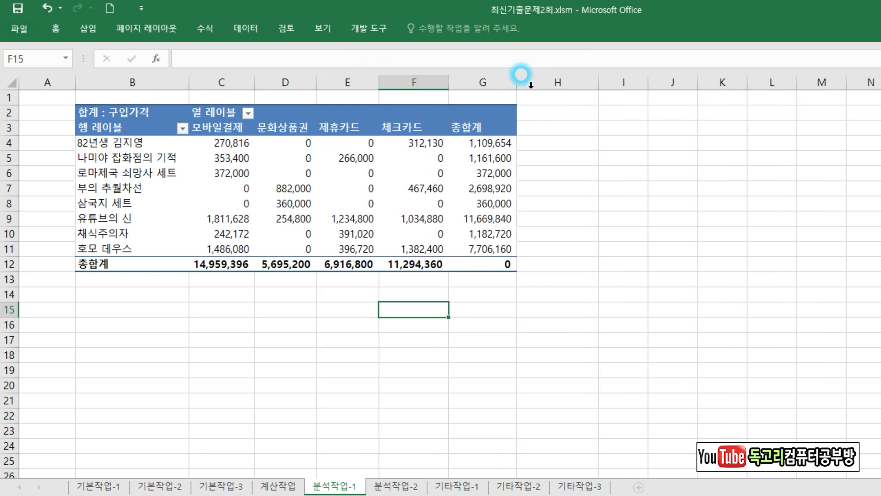
{"action": "left_click", "coordinate": [616, 191]}
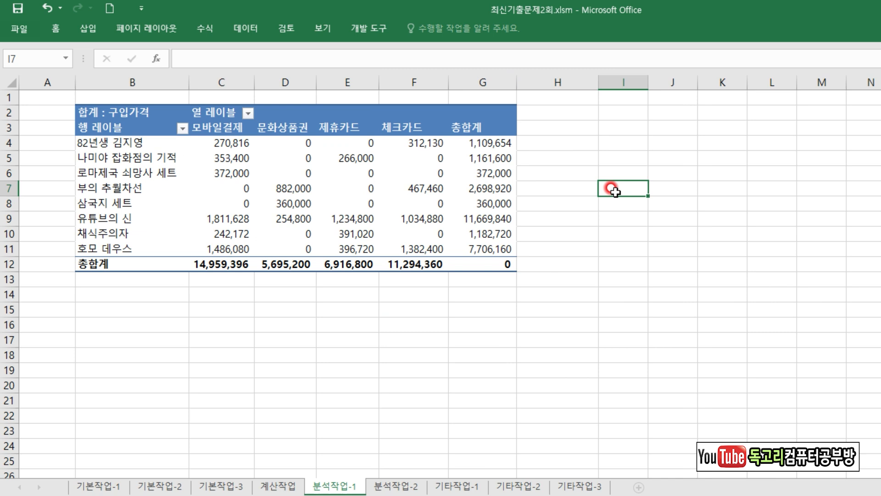
Step: Change the pivot table's report layout to outline form (개요 형식으로 표시)
{"action": "left_click", "coordinate": [398, 198]}
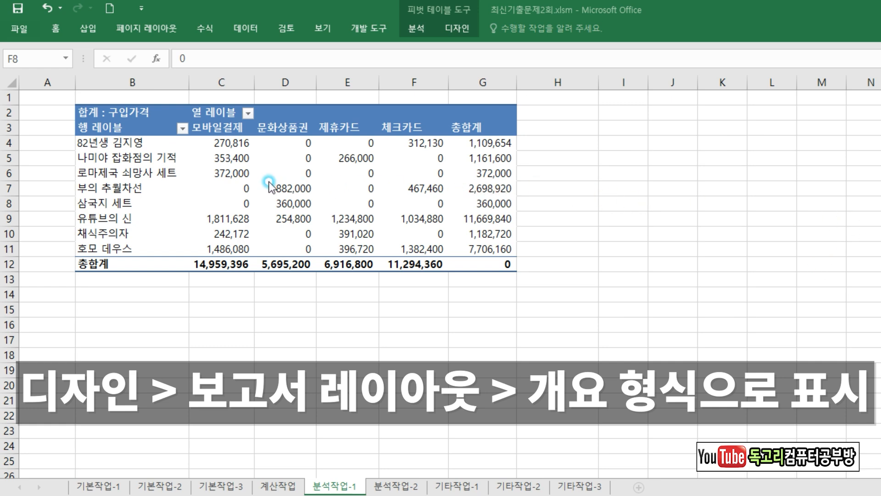
{"action": "left_click", "coordinate": [216, 177]}
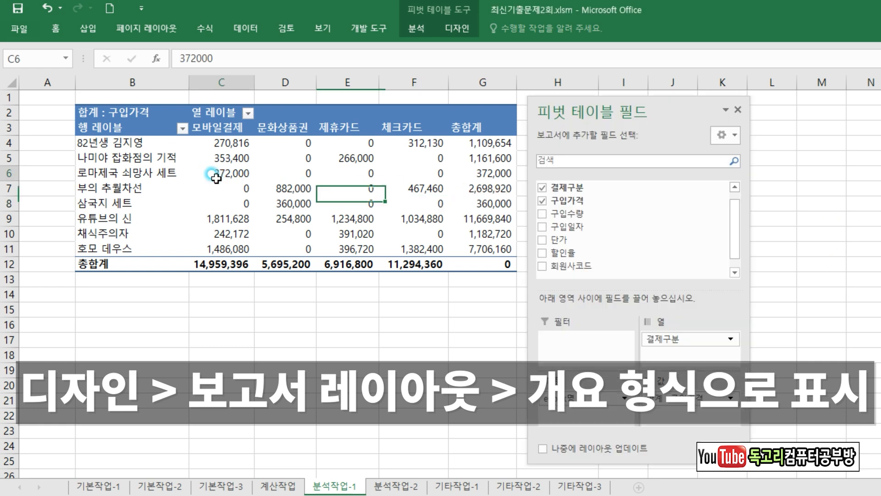
{"action": "left_click", "coordinate": [447, 32]}
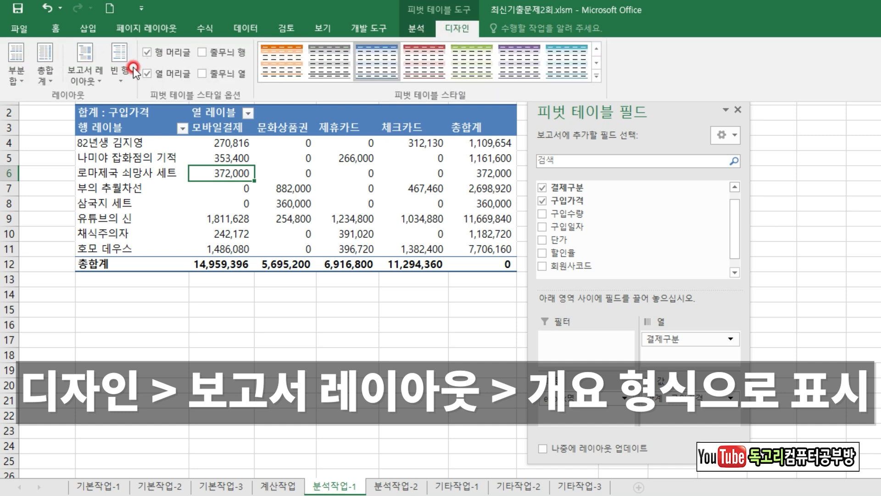
{"action": "left_click", "coordinate": [81, 74]}
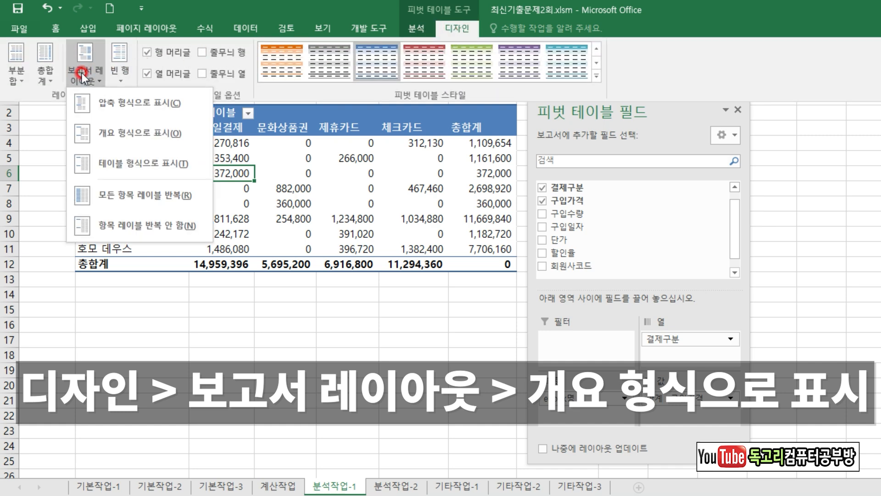
{"action": "left_click", "coordinate": [163, 144]}
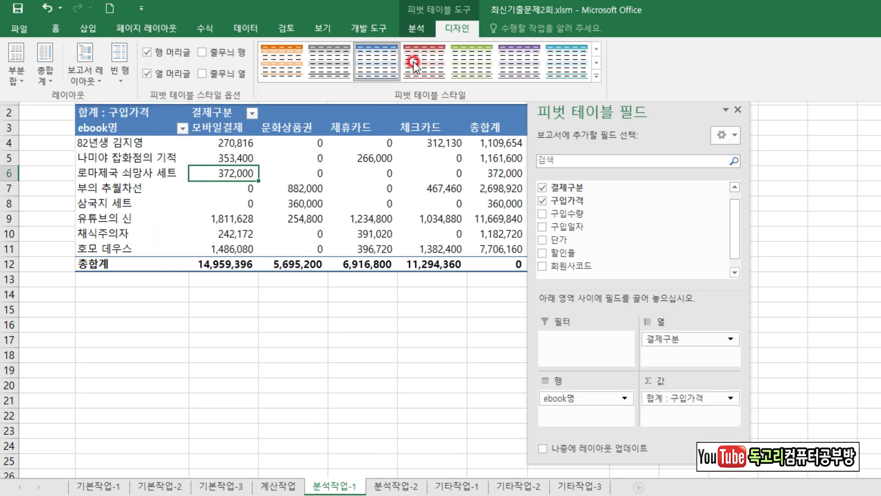
Step: Apply the teal pivot table style 피벗 스타일 보통 13 to the pivot table
{"action": "left_click", "coordinate": [453, 31]}
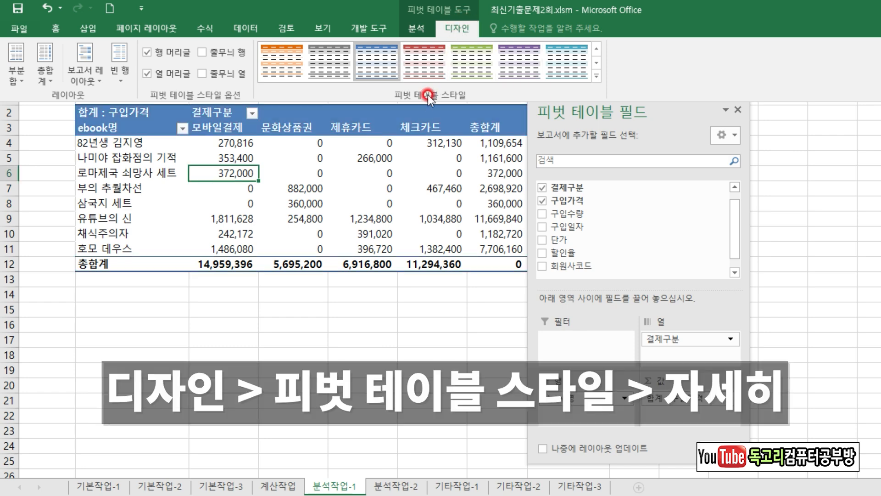
{"action": "left_click", "coordinate": [598, 79]}
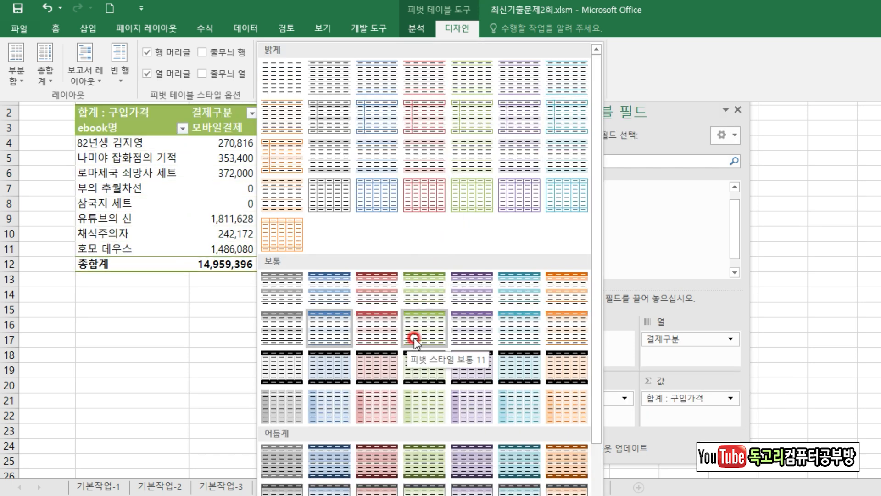
{"action": "left_click", "coordinate": [525, 325]}
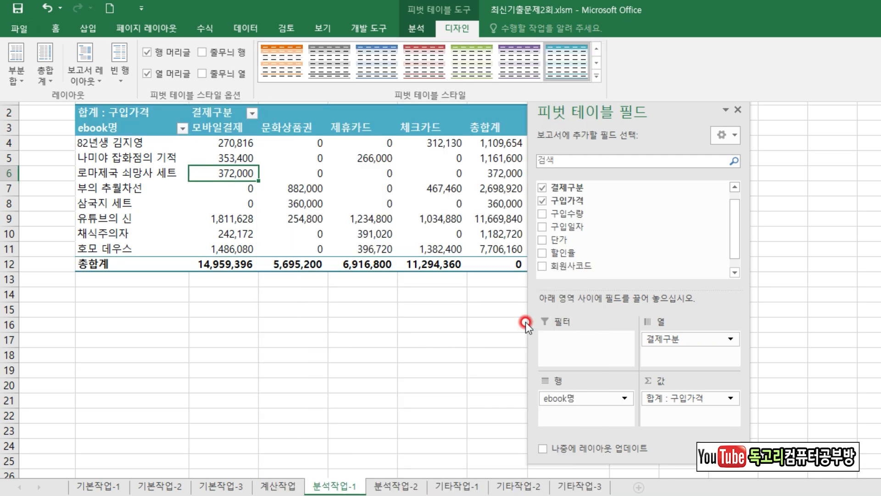
{"action": "left_click", "coordinate": [268, 346]}
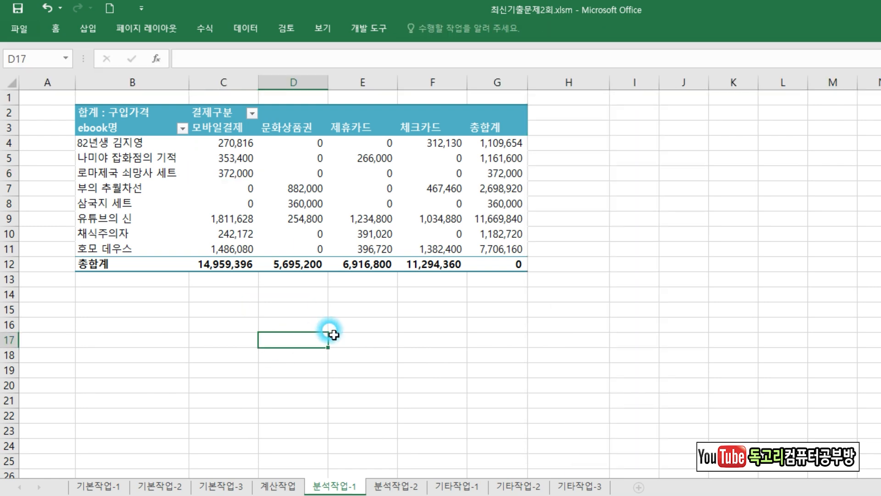
{"action": "left_click", "coordinate": [568, 351]}
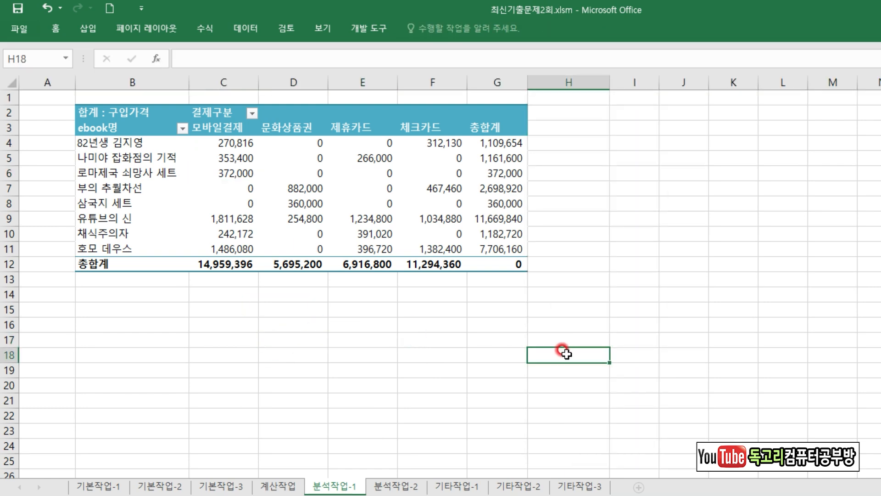
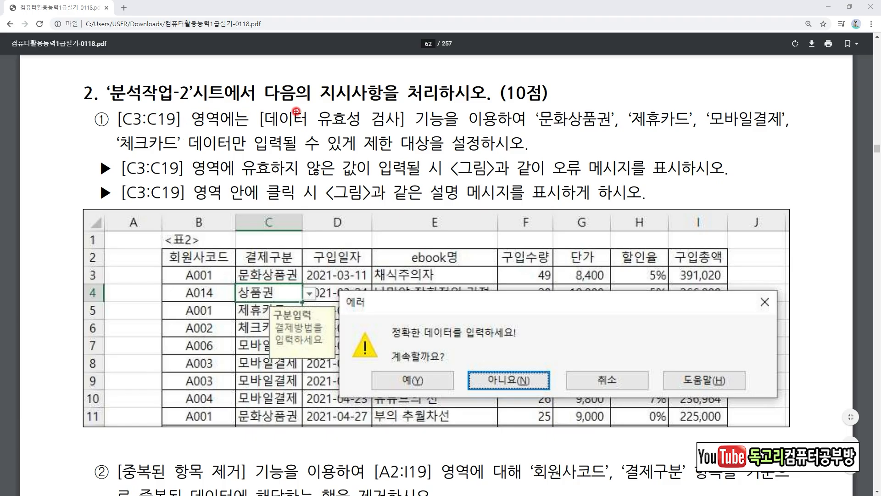
Step: Read the 분석작업-2 instructions on the C3:C19 data validation, including its allowed values, error message and input message
{"action": "left_click_drag", "start_coordinate": [259, 130], "coordinate": [383, 126]}
{"action": "left_click_drag", "start_coordinate": [117, 133], "coordinate": [183, 135]}
{"action": "left_click_drag", "start_coordinate": [550, 101], "coordinate": [529, 133]}
{"action": "mouse_move", "coordinate": [191, 134]}
{"action": "left_mouse_down"}
{"action": "mouse_move", "coordinate": [175, 156]}
{"action": "mouse_move", "coordinate": [301, 152]}
{"action": "left_mouse_up"}
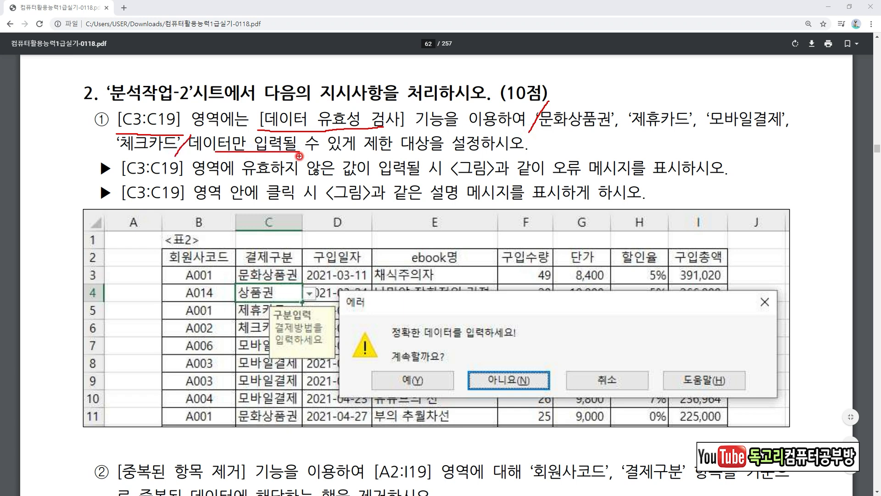
{"action": "left_click_drag", "start_coordinate": [362, 145], "coordinate": [422, 150]}
{"action": "left_click_drag", "start_coordinate": [240, 178], "coordinate": [371, 175]}
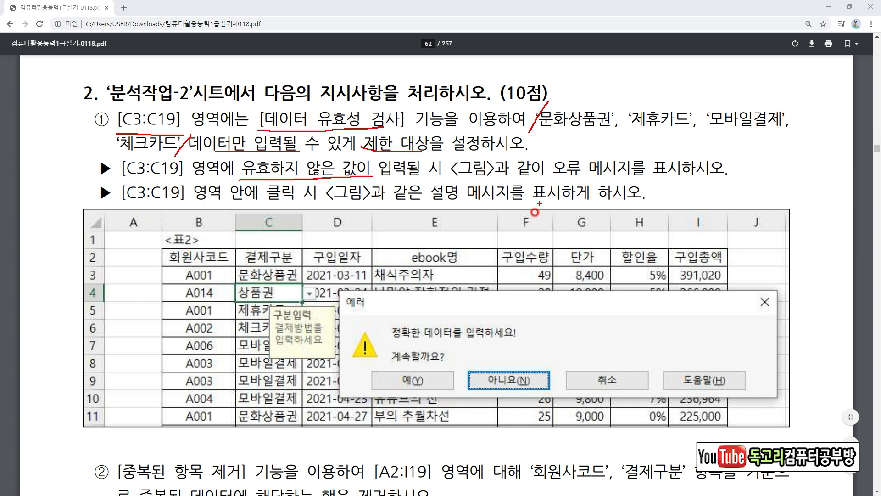
{"action": "left_click_drag", "start_coordinate": [391, 340], "coordinate": [538, 339]}
{"action": "left_click_drag", "start_coordinate": [530, 183], "coordinate": [629, 180]}
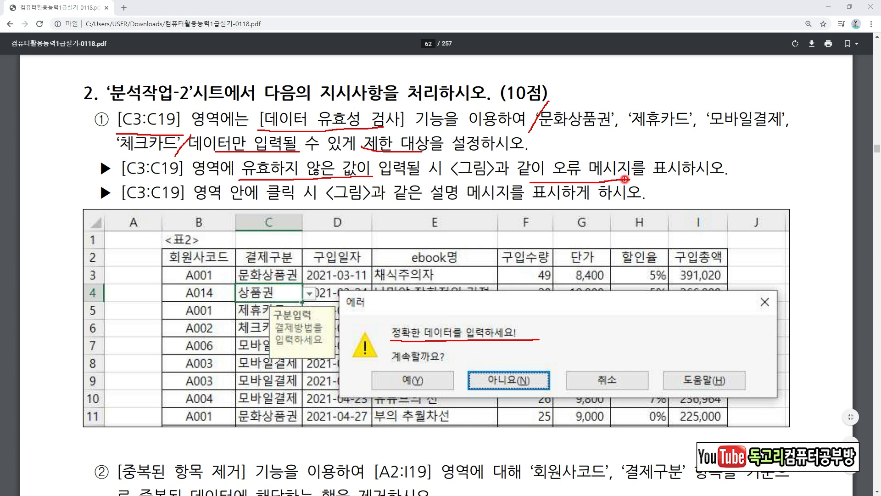
{"action": "left_click_drag", "start_coordinate": [118, 205], "coordinate": [316, 209]}
{"action": "mouse_move", "coordinate": [330, 343]}
{"action": "left_mouse_down"}
{"action": "mouse_move", "coordinate": [253, 296]}
{"action": "mouse_move", "coordinate": [342, 337]}
{"action": "mouse_move", "coordinate": [330, 350]}
{"action": "left_mouse_up"}
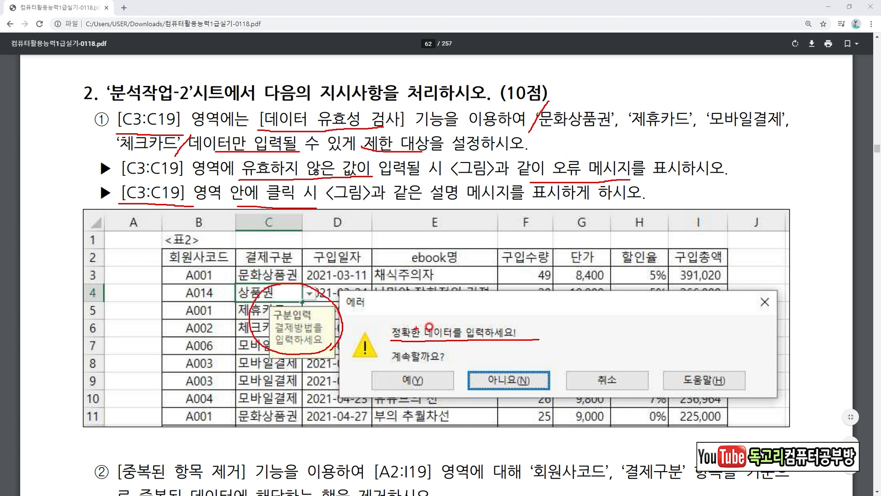
{"action": "key", "text": "Escape"}
Step: Read the 분석작업-2 instruction on removing duplicate rows, checking the range and the criteria columns
{"action": "scroll", "coordinate": [177, 88], "scroll_direction": "down", "scroll_amount": 4}
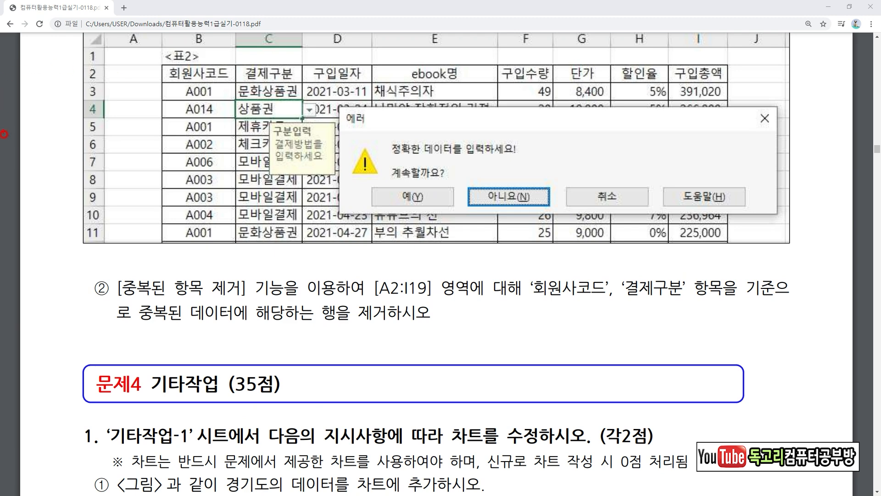
{"action": "left_click_drag", "start_coordinate": [134, 300], "coordinate": [277, 297]}
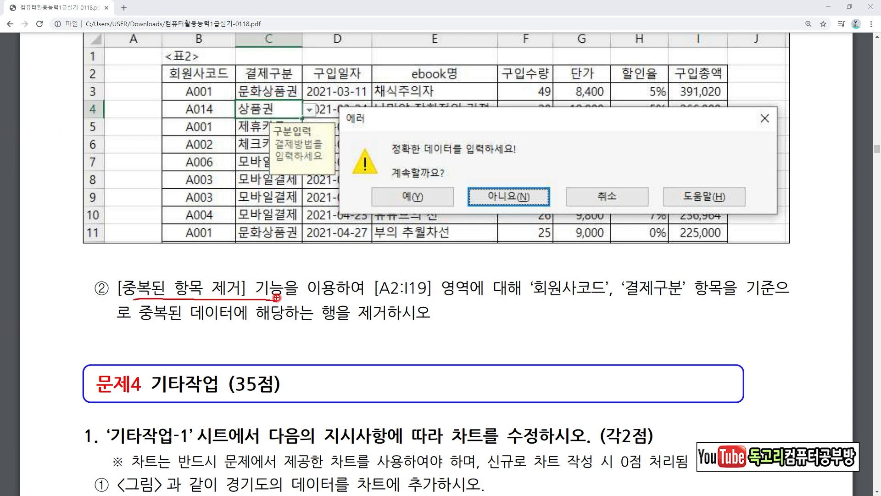
{"action": "left_click_drag", "start_coordinate": [374, 301], "coordinate": [439, 302]}
{"action": "left_click_drag", "start_coordinate": [519, 302], "coordinate": [777, 302]}
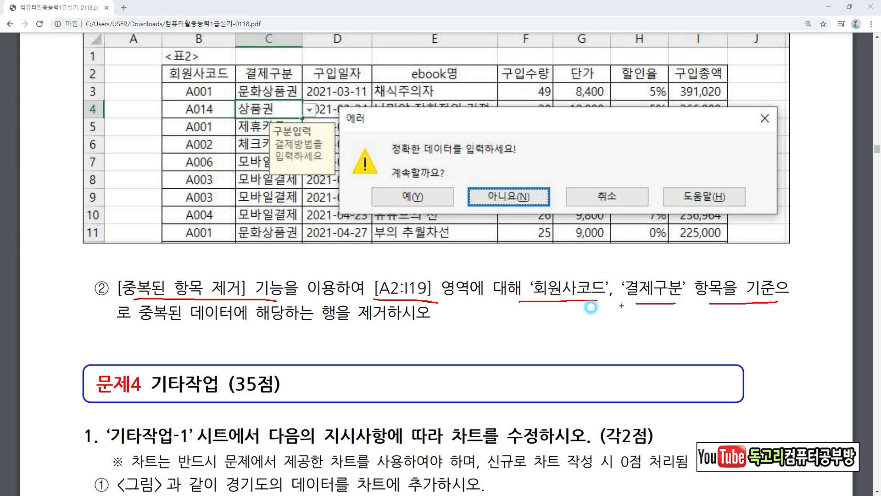
{"action": "left_click_drag", "start_coordinate": [128, 342], "coordinate": [414, 335]}
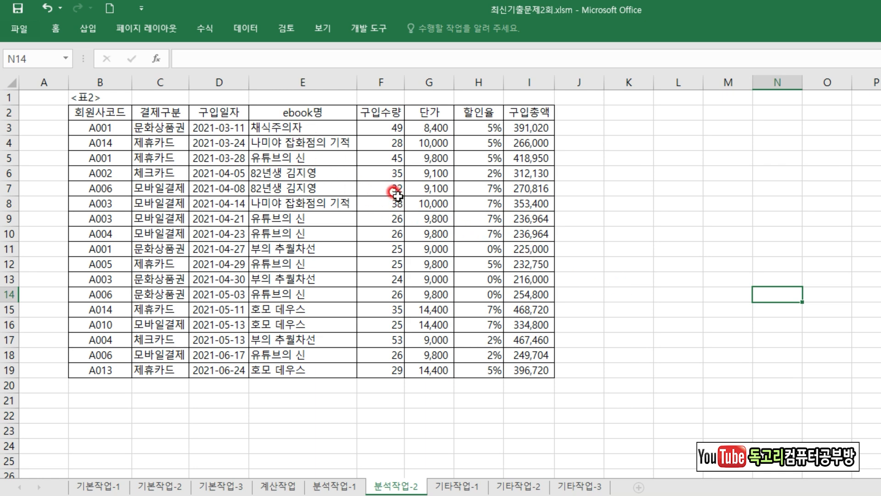
Step: In Excel, restrict C3:C19 on 분석작업-2 with data validation to the list (목록) 문화상품권,제휴카드,모바일결제,체크카드
{"action": "left_click_drag", "start_coordinate": [151, 128], "coordinate": [163, 367]}
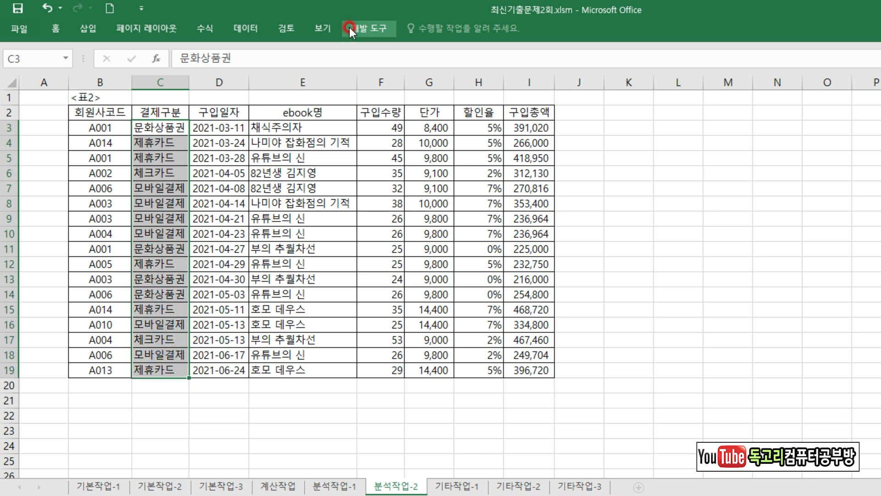
{"action": "left_click", "coordinate": [241, 30]}
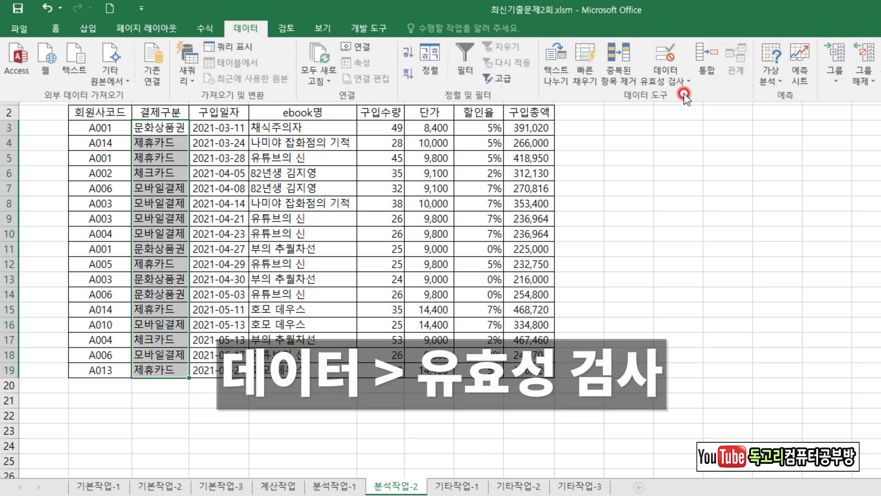
{"action": "left_click", "coordinate": [677, 85]}
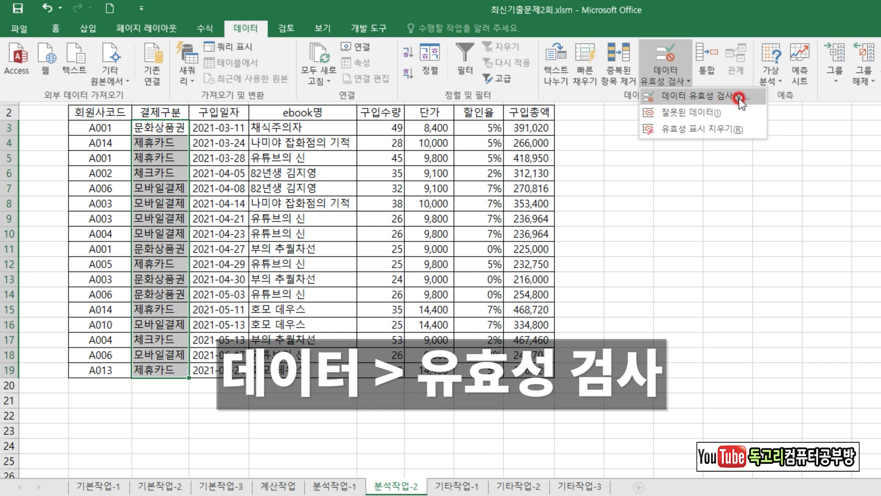
{"action": "left_click", "coordinate": [742, 97]}
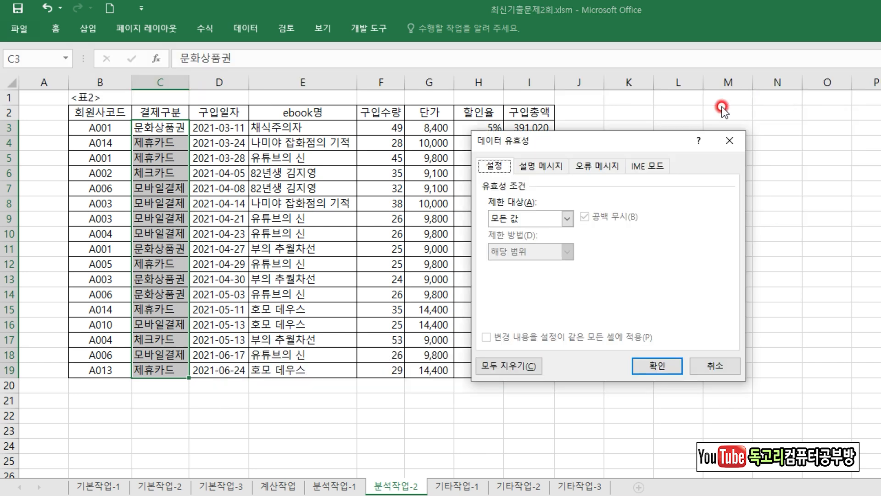
{"action": "left_click", "coordinate": [546, 219]}
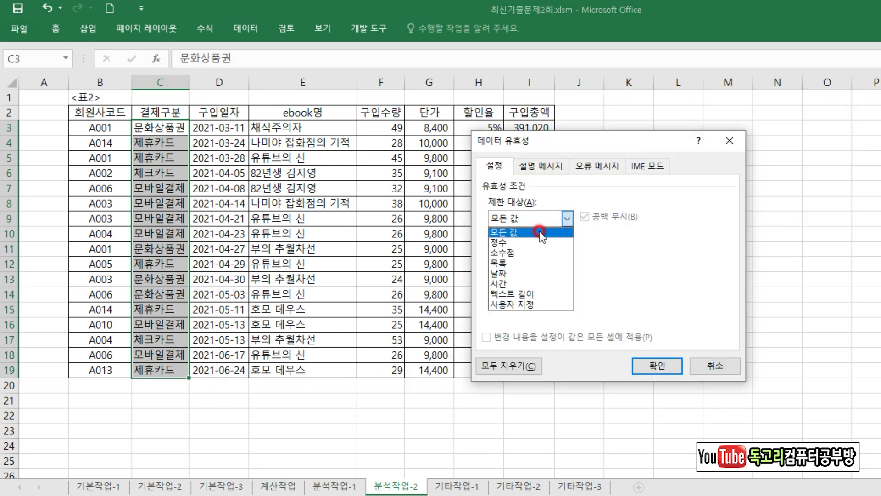
{"action": "left_click", "coordinate": [525, 261]}
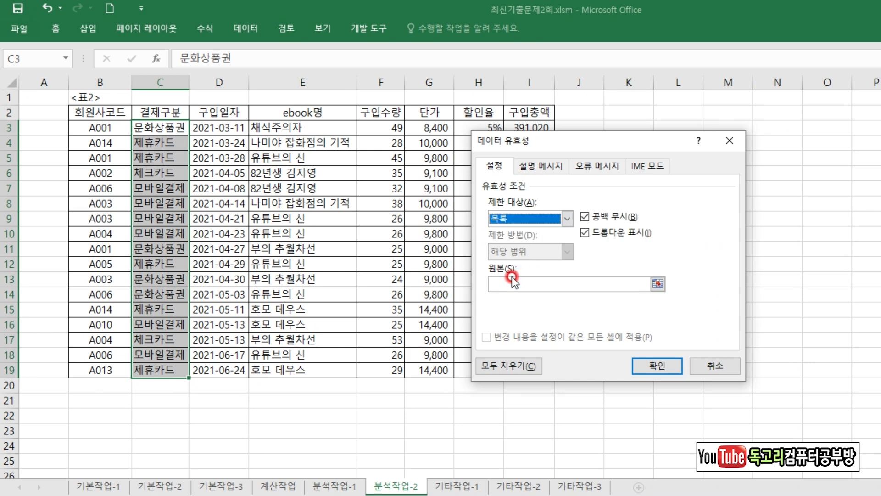
{"action": "left_click", "coordinate": [515, 280]}
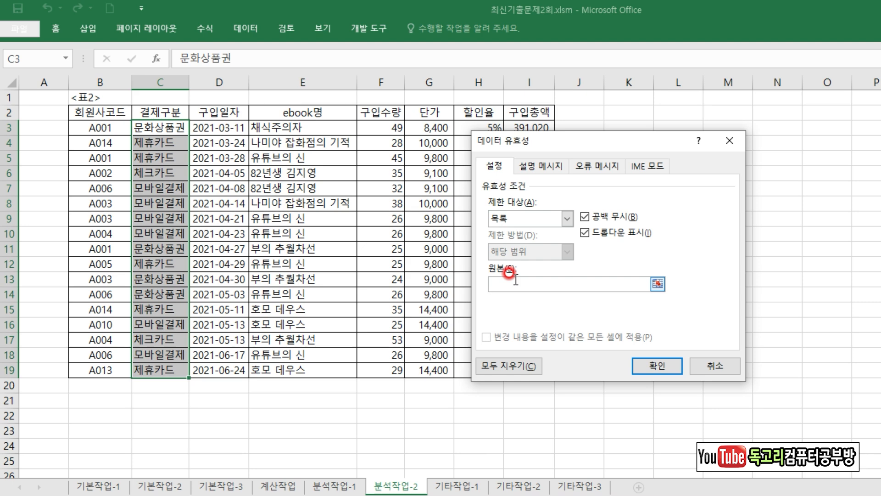
{"action": "type", "text": "문화상품권,제휴카드,모바일결제"}
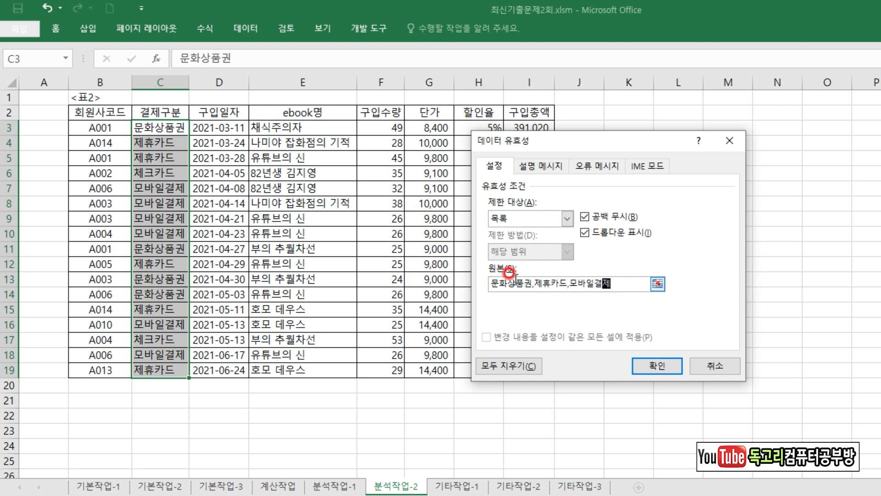
{"action": "type", "text": ",체크카드"}
Step: Give the validation an input message titled 구분입력 with the text 결제방법을 입력하세요
{"action": "left_click", "coordinate": [549, 165]}
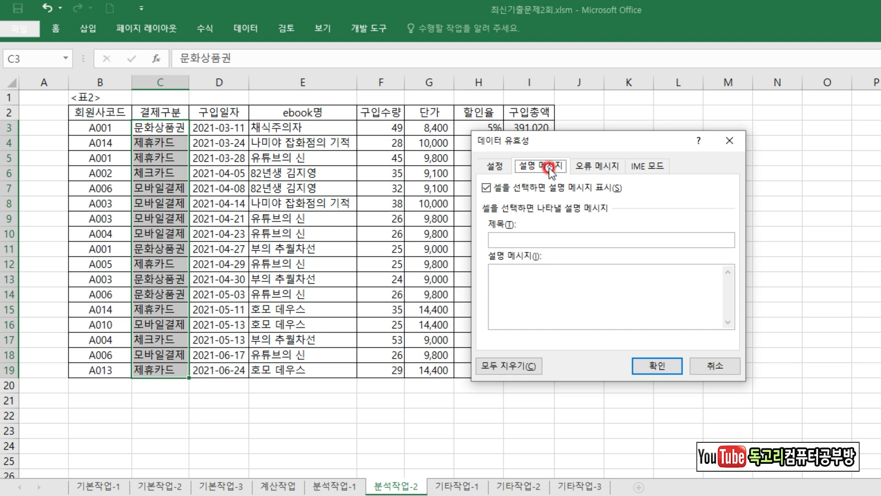
{"action": "left_click", "coordinate": [536, 238]}
{"action": "type", "text": "구분"}
{"action": "type", "text": "입ㄹ"}
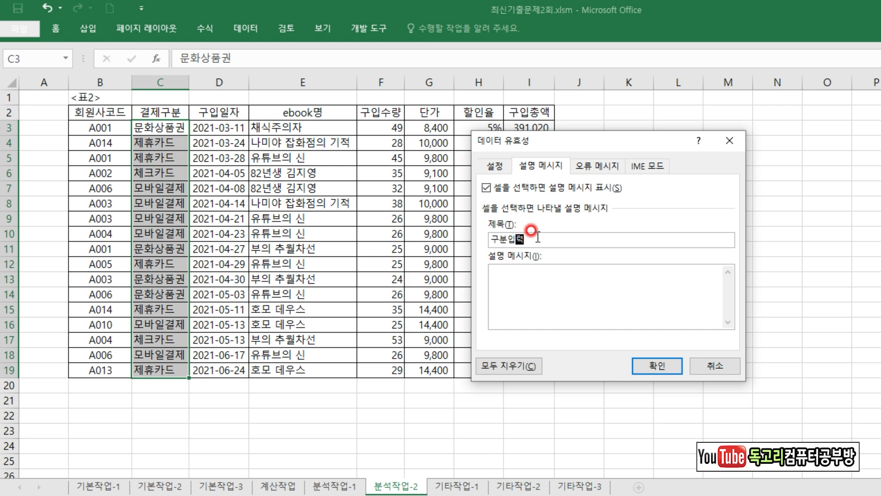
{"action": "left_click", "coordinate": [526, 270]}
{"action": "type", "text": "결제방법"}
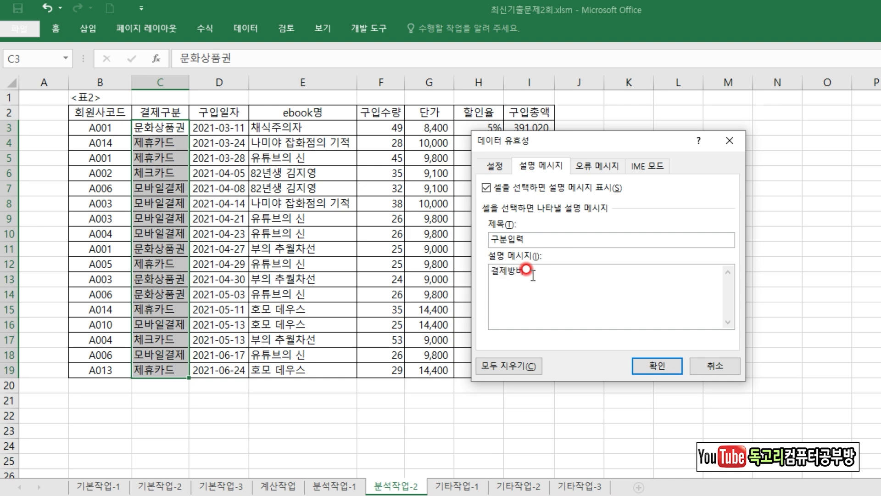
{"action": "type", "text": "을 입력하세요"}
Step: Set a 경고 style error alert titled 에러 with the message 정확한 데이터를 입력하세요!, and apply the data validation
{"action": "left_click", "coordinate": [600, 168]}
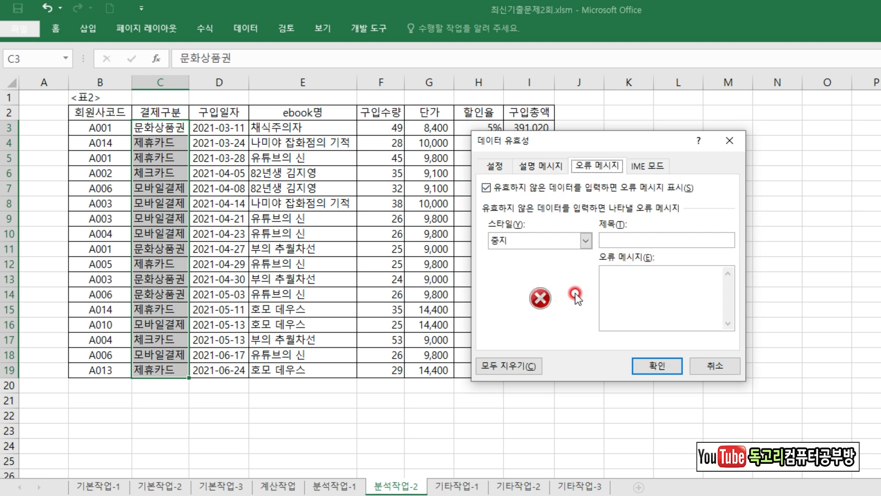
{"action": "left_click", "coordinate": [583, 241]}
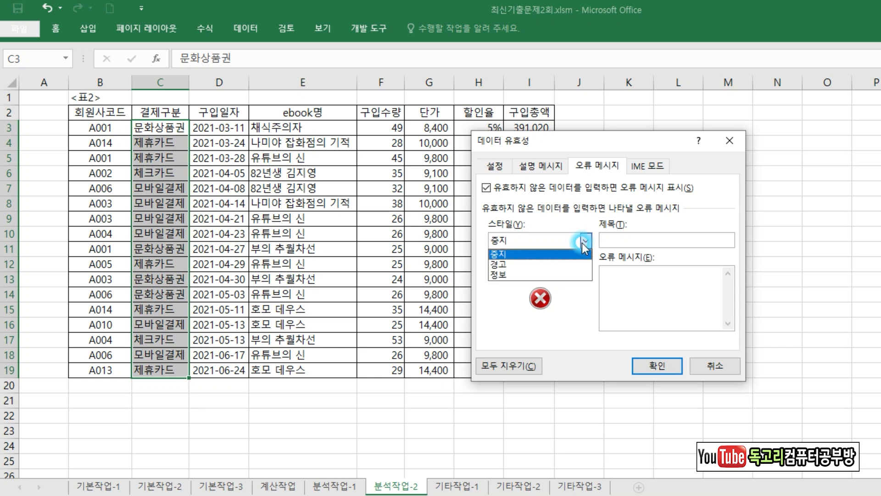
{"action": "left_click", "coordinate": [571, 265]}
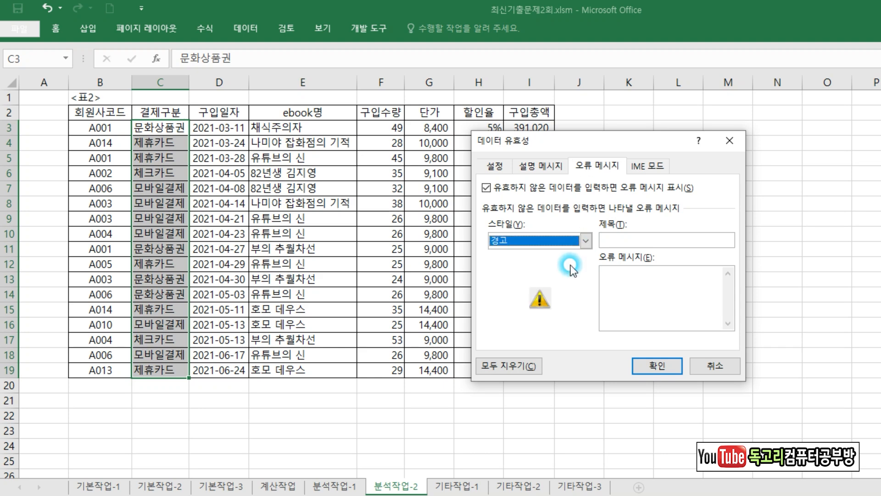
{"action": "left_click", "coordinate": [646, 246]}
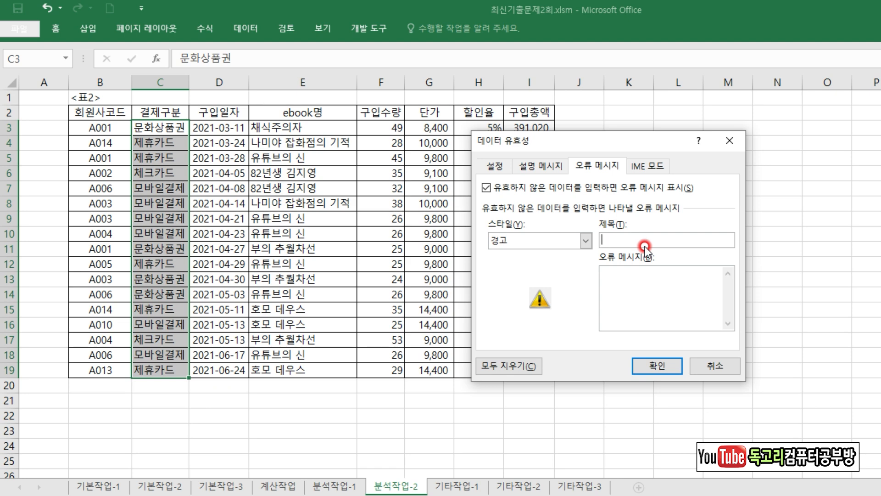
{"action": "type", "text": "에러"}
{"action": "left_click", "coordinate": [676, 280]}
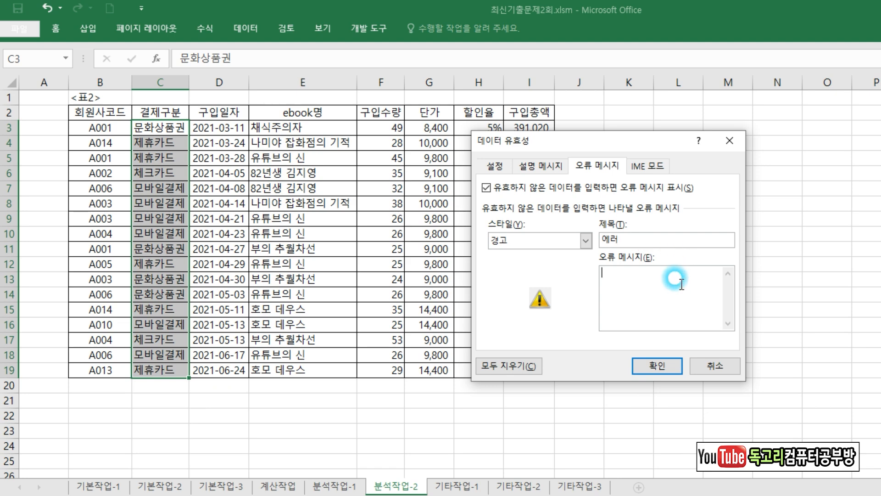
{"action": "type", "text": "정확"}
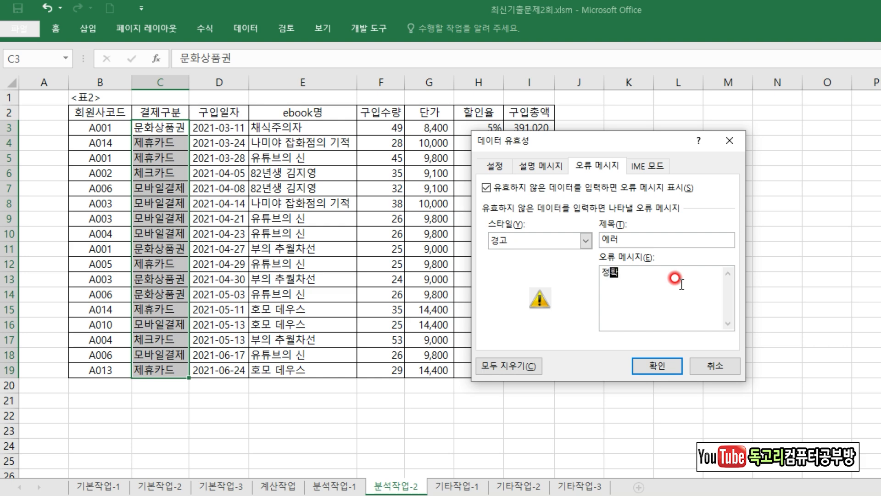
{"action": "type", "text": "한 데이터를"}
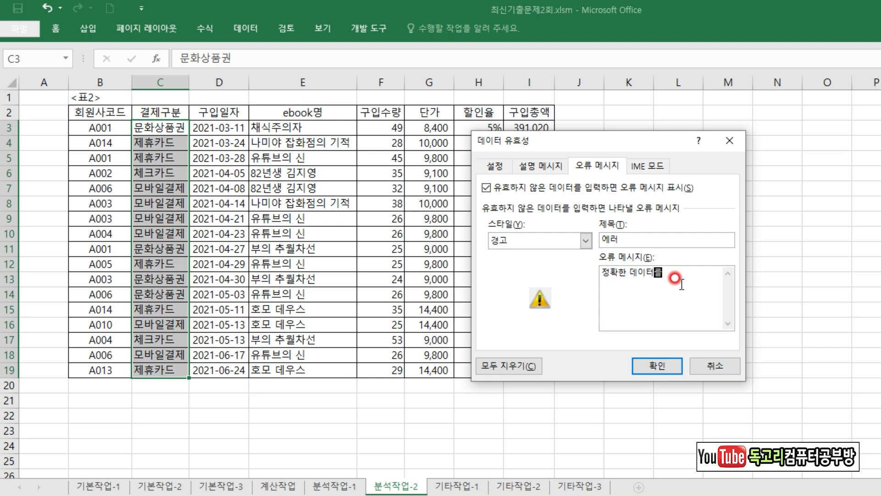
{"action": "type", "text": " 입력하셍요!"}
{"action": "mouse_move", "coordinate": [606, 290]}
{"action": "left_mouse_down"}
{"action": "mouse_move", "coordinate": [692, 284]}
{"action": "mouse_move", "coordinate": [693, 252]}
{"action": "left_mouse_up"}
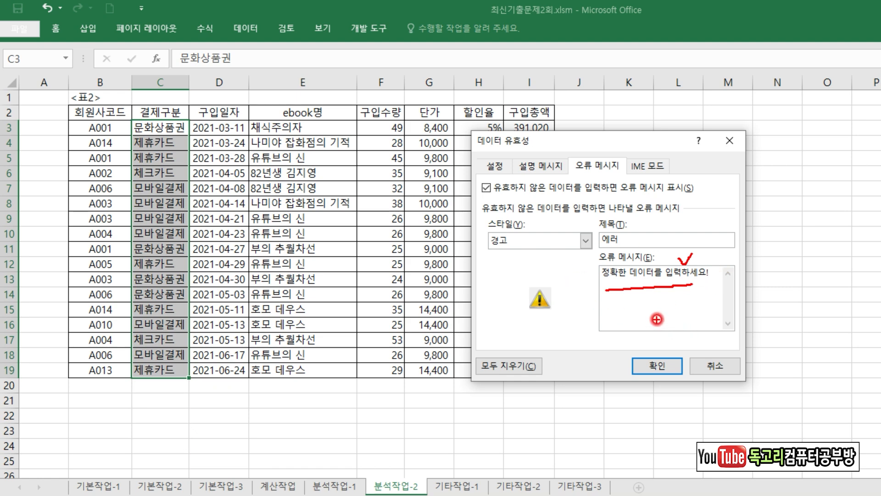
{"action": "mouse_move", "coordinate": [685, 396]}
{"action": "left_mouse_down"}
{"action": "mouse_move", "coordinate": [684, 351]}
{"action": "mouse_move", "coordinate": [667, 404]}
{"action": "left_mouse_up"}
{"action": "key", "text": "Escape"}
{"action": "left_click", "coordinate": [657, 366]}
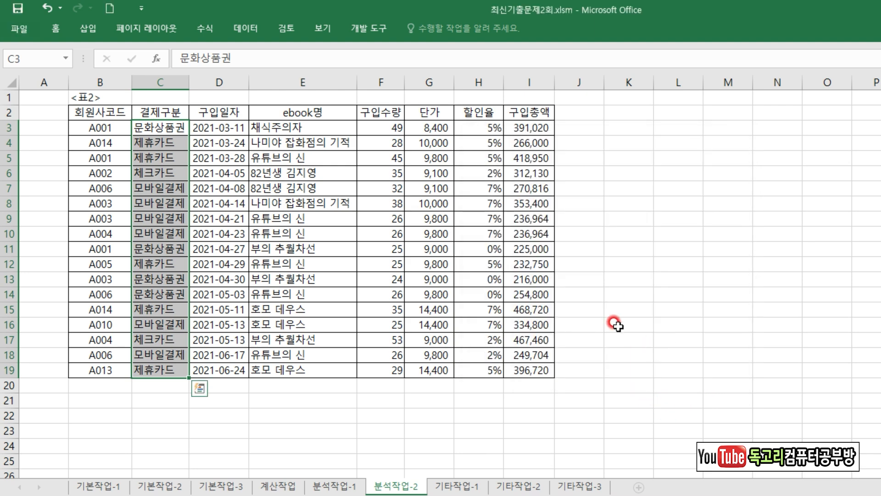
Step: Test the validation by entering the invalid value ㅇㅇㅇ in C3, and cancel the entry
{"action": "left_click", "coordinate": [162, 129]}
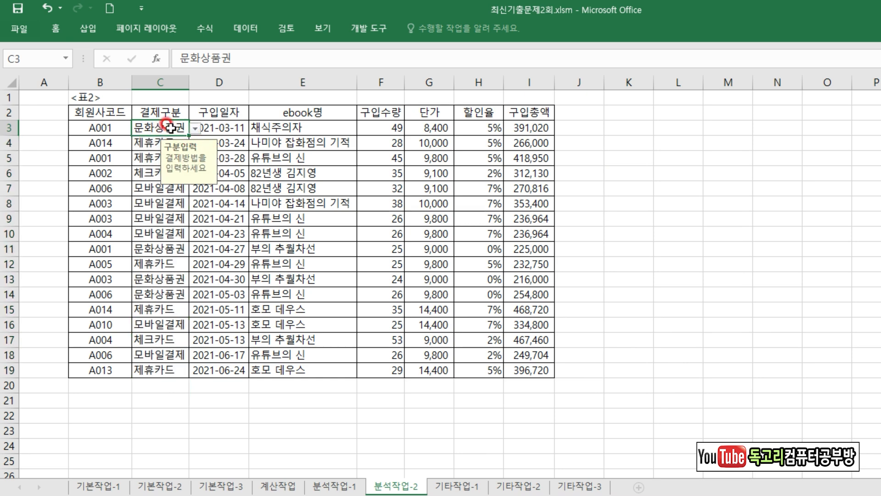
{"action": "type", "text": "ㅇㅇㅇ"}
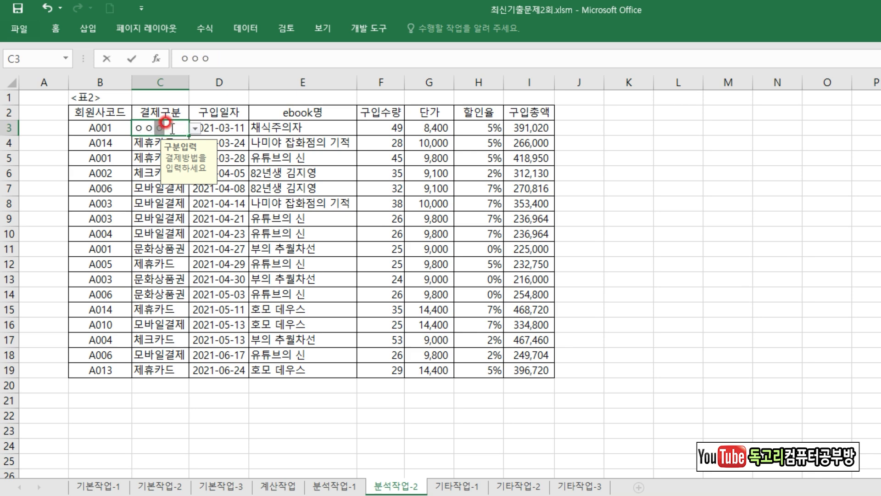
{"action": "key", "text": "Return"}
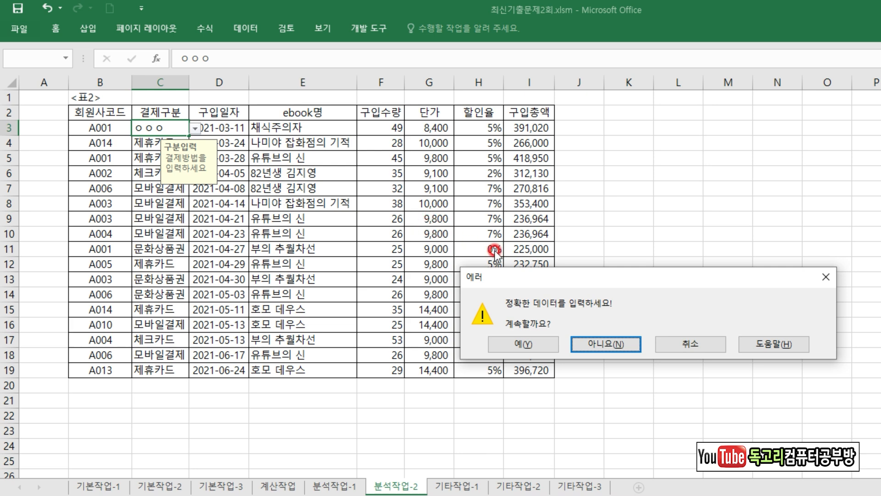
{"action": "left_click", "coordinate": [686, 345]}
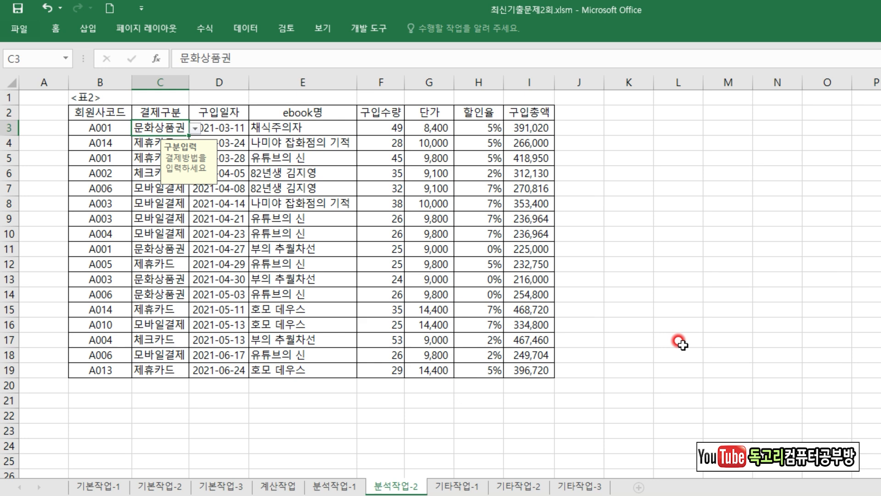
{"action": "left_click", "coordinate": [477, 278]}
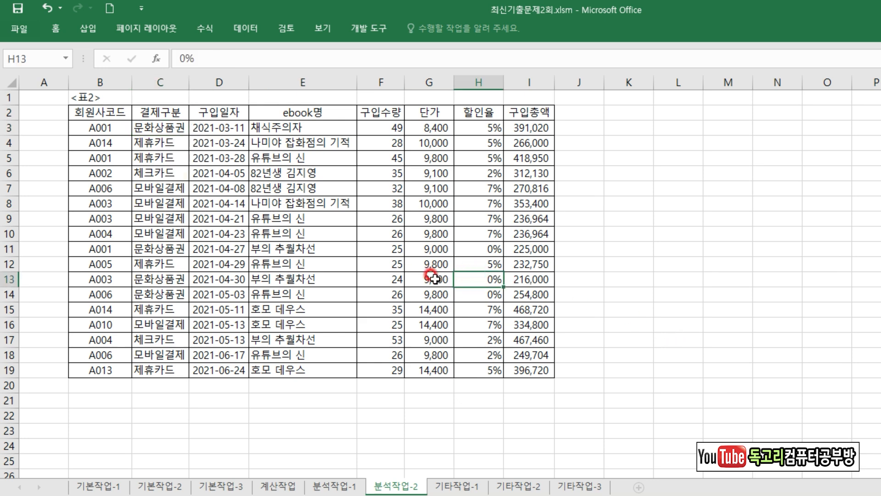
Step: Remove duplicate rows from the table B2:I19 on 분석작업-2, comparing only the 회원사코드 and 결제구분 columns
{"action": "left_click", "coordinate": [178, 207]}
{"action": "left_click", "coordinate": [116, 130]}
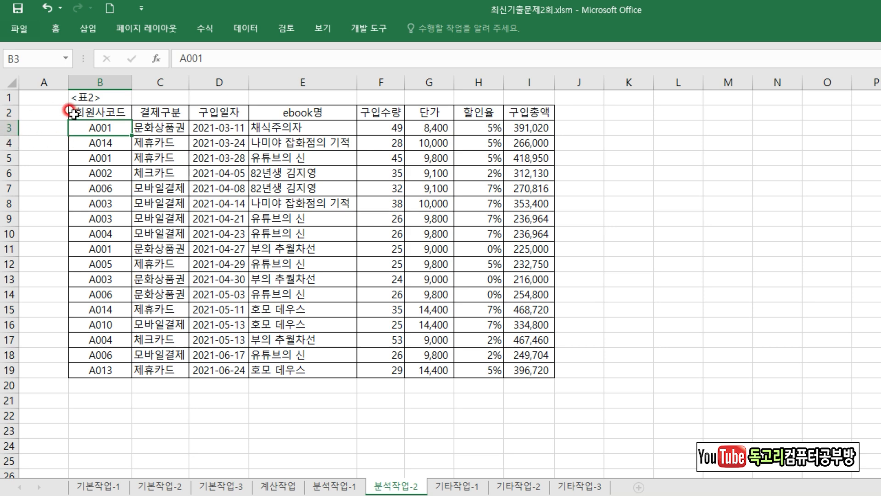
{"action": "left_click_drag", "start_coordinate": [72, 112], "coordinate": [532, 370]}
{"action": "left_click", "coordinate": [245, 30]}
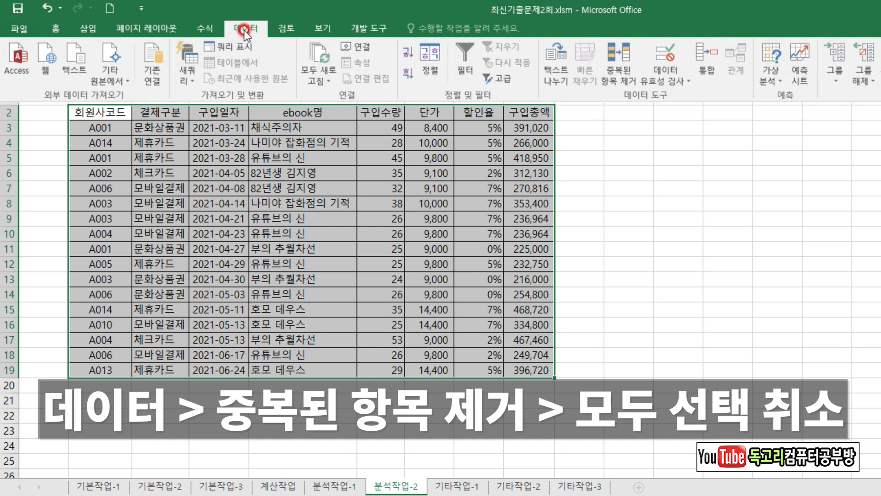
{"action": "left_click", "coordinate": [622, 83]}
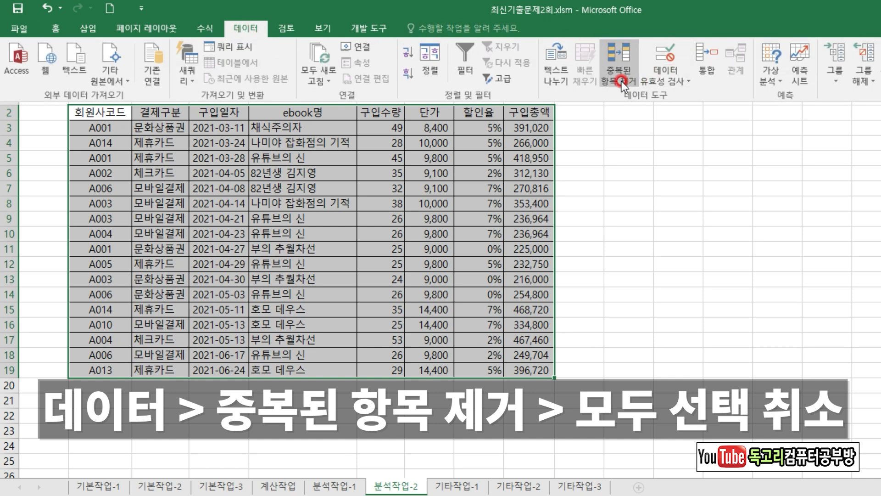
{"action": "left_click", "coordinate": [591, 219]}
{"action": "left_click", "coordinate": [590, 221]}
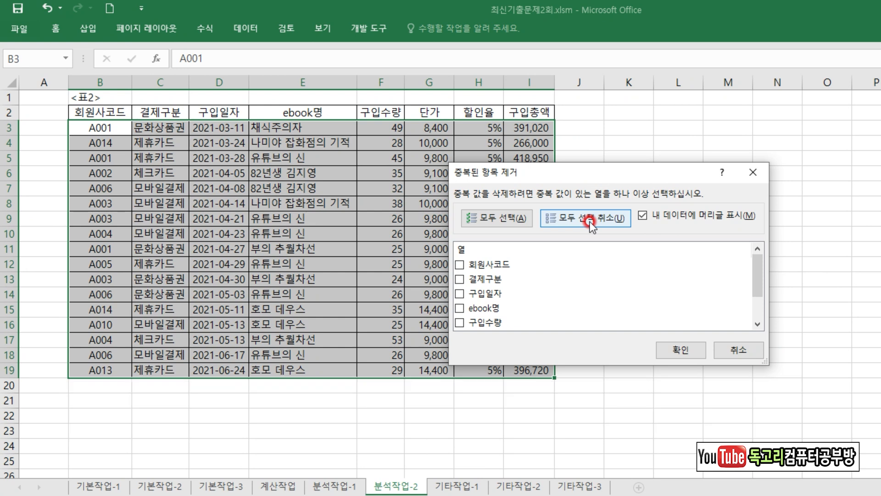
{"action": "left_click", "coordinate": [502, 268]}
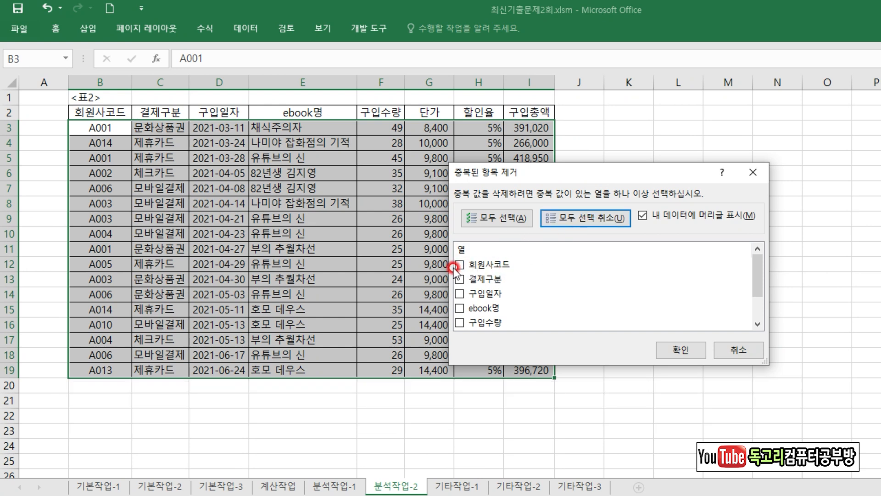
{"action": "left_click", "coordinate": [468, 279]}
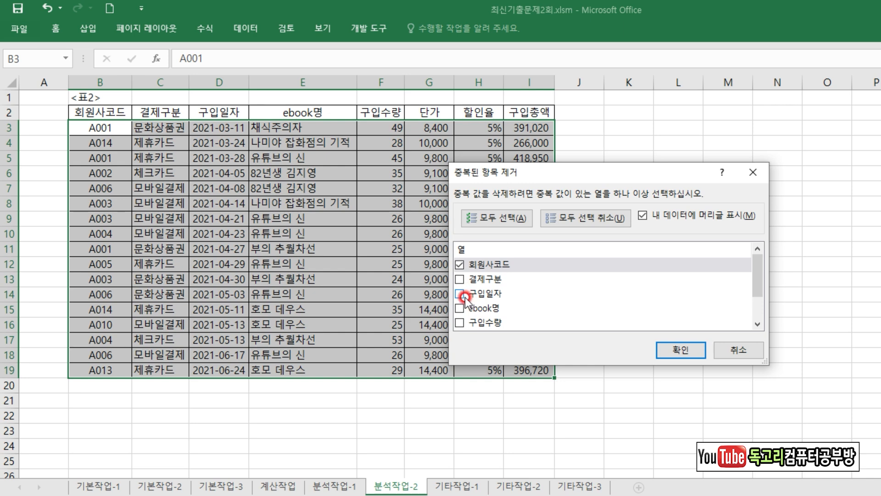
{"action": "left_click", "coordinate": [459, 282]}
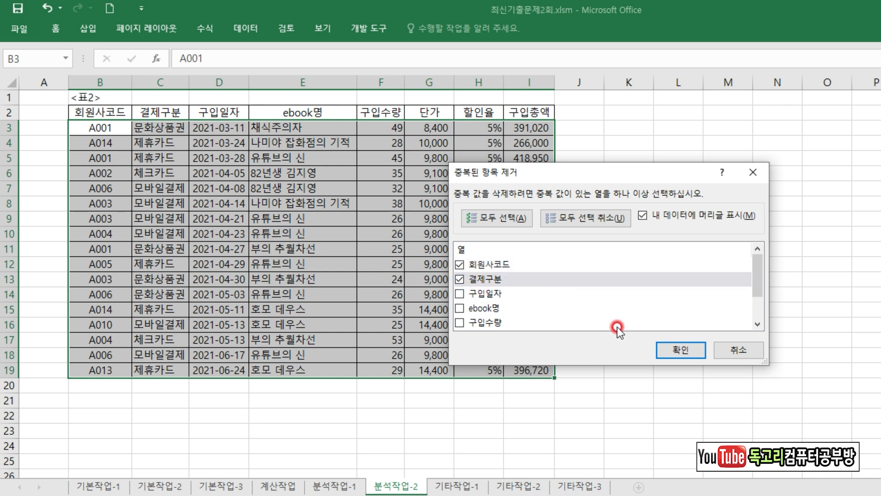
{"action": "left_click", "coordinate": [667, 349]}
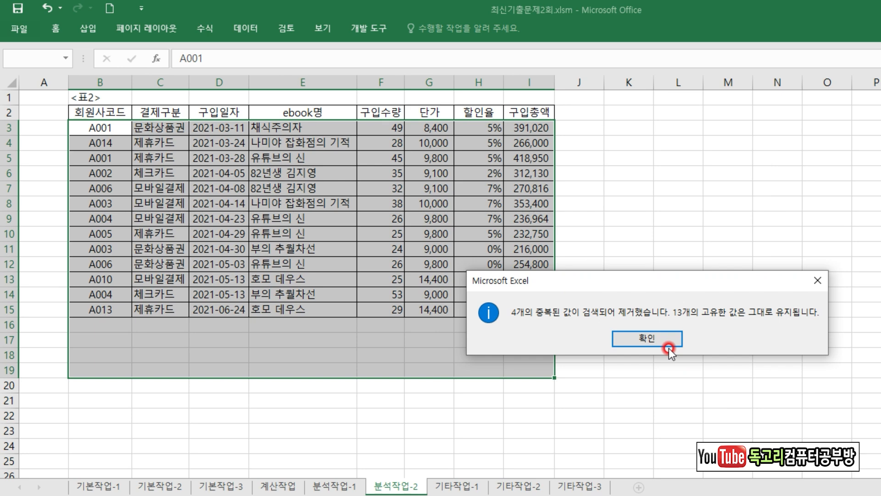
{"action": "left_click", "coordinate": [666, 340]}
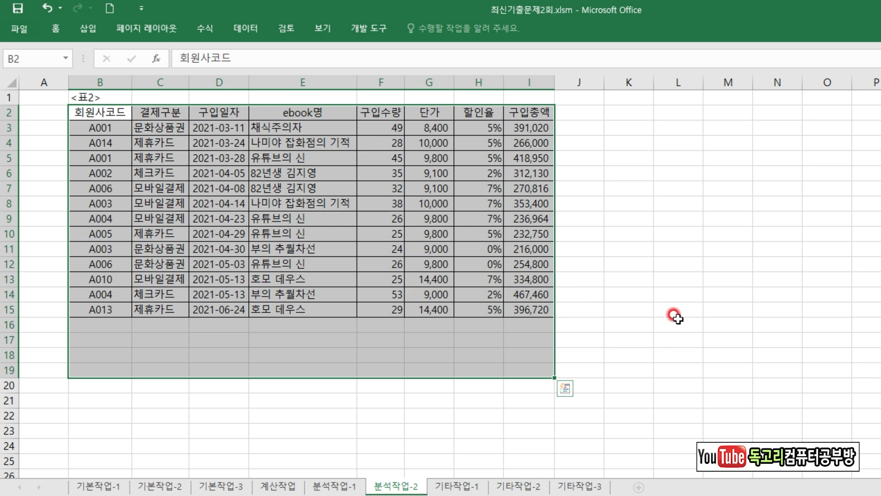
{"action": "left_click", "coordinate": [693, 278]}
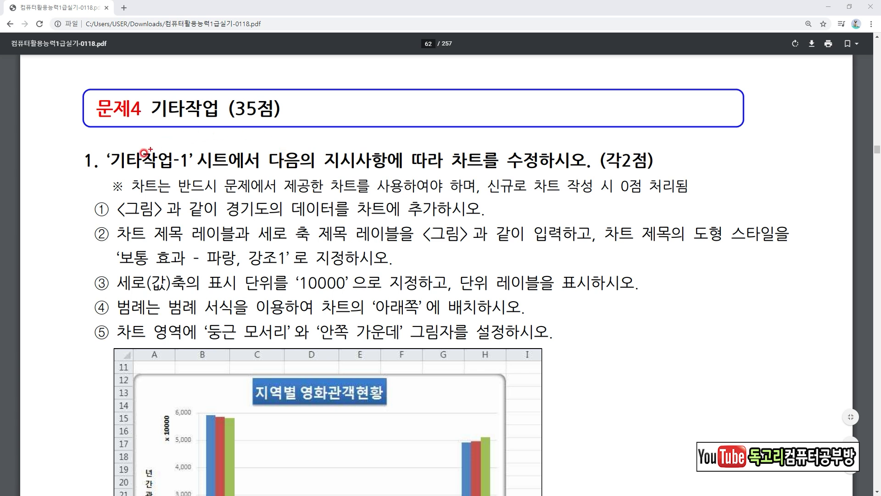
Step: In the exam PDF in Chrome, review the 문제4 기타작업-1 chart instructions, underlining the chart task and the 경기도 data requirement
{"action": "left_click_drag", "start_coordinate": [444, 174], "coordinate": [505, 171]}
{"action": "left_click_drag", "start_coordinate": [226, 222], "coordinate": [390, 219]}
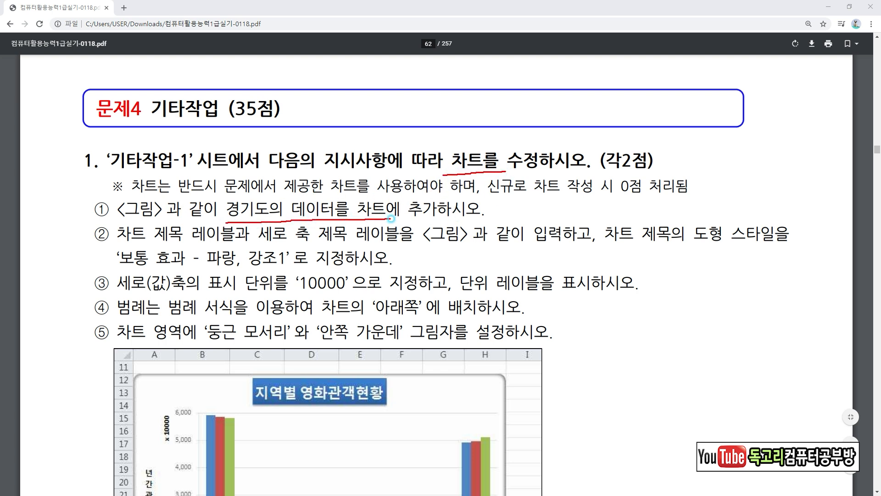